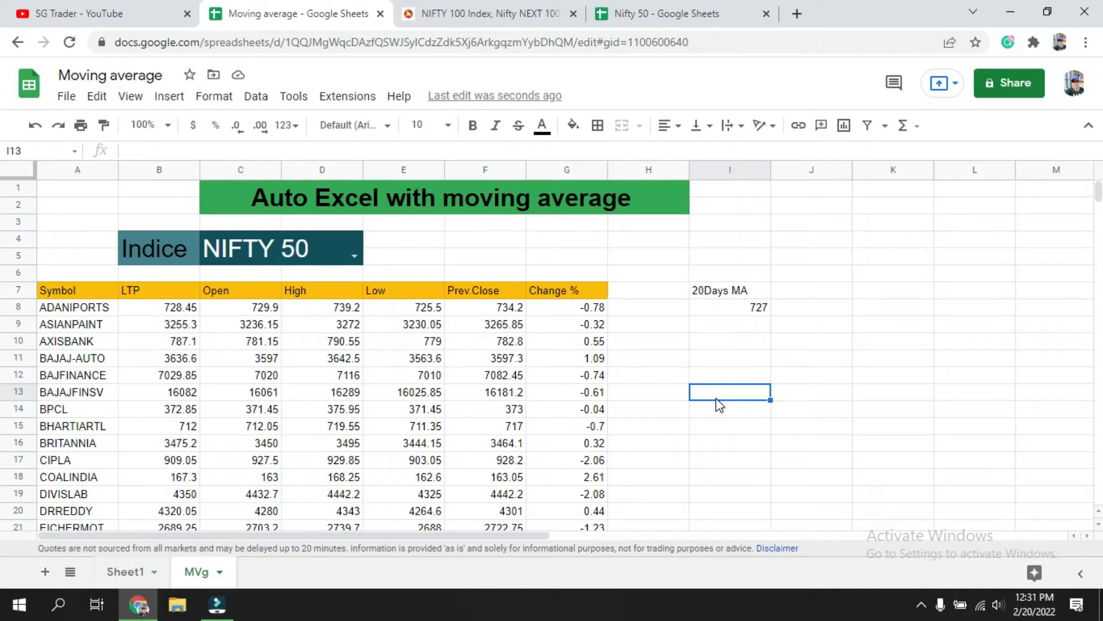
Add the heading "20Days MA" in cell H7, beside the Change % column
{"action": "scroll", "coordinate": [158, 345], "scroll_direction": "down", "scroll_amount": 4}
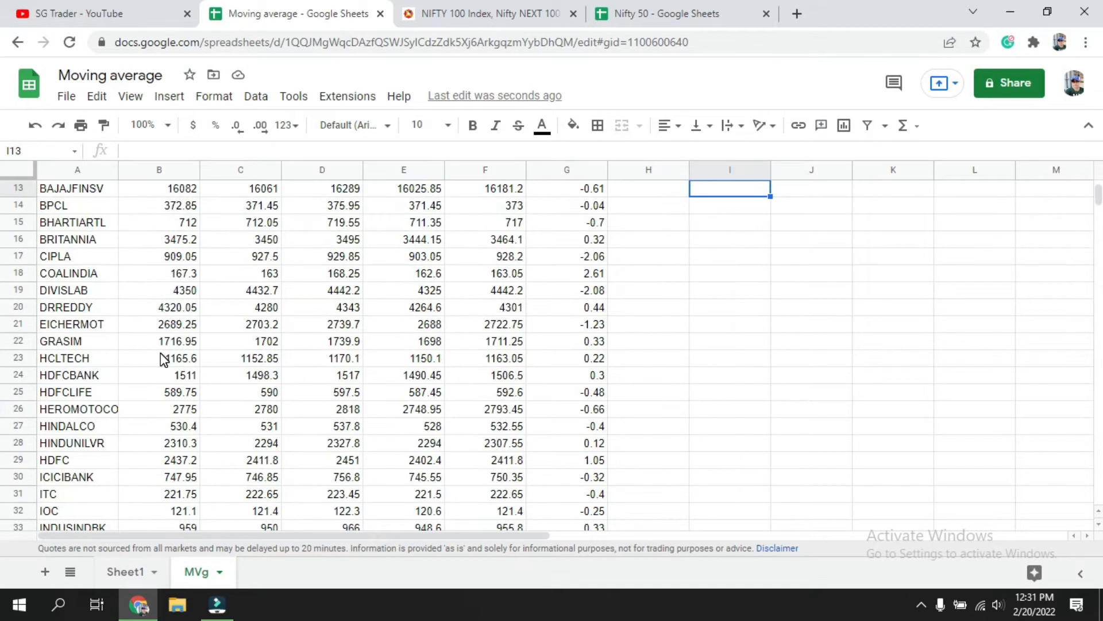
{"action": "scroll", "coordinate": [163, 359], "scroll_direction": "up", "scroll_amount": 4}
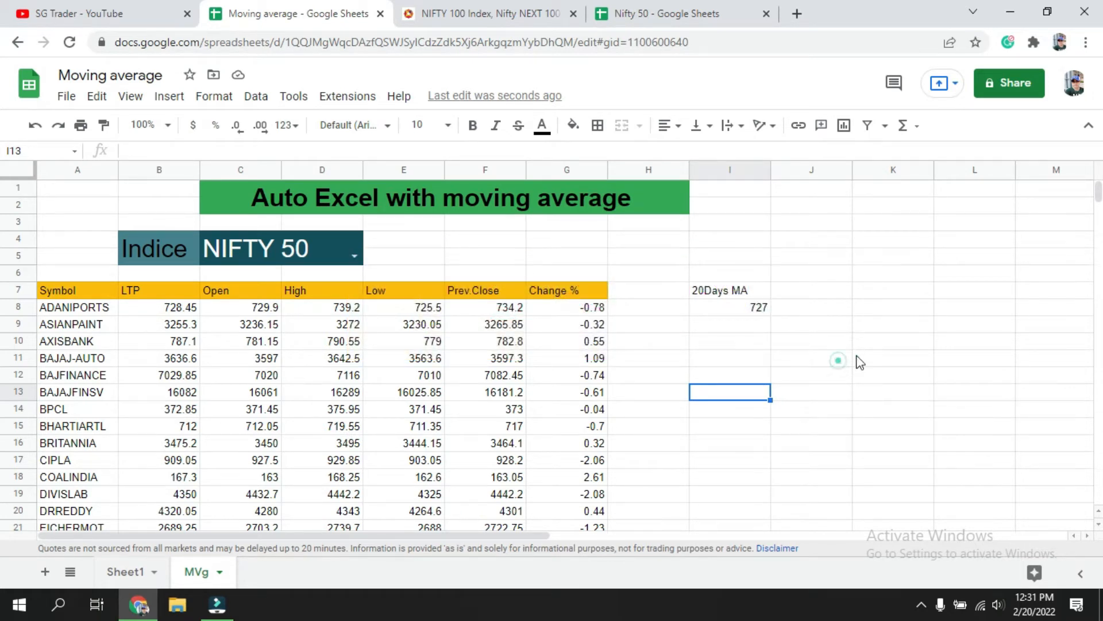
{"action": "left_click", "coordinate": [662, 294]}
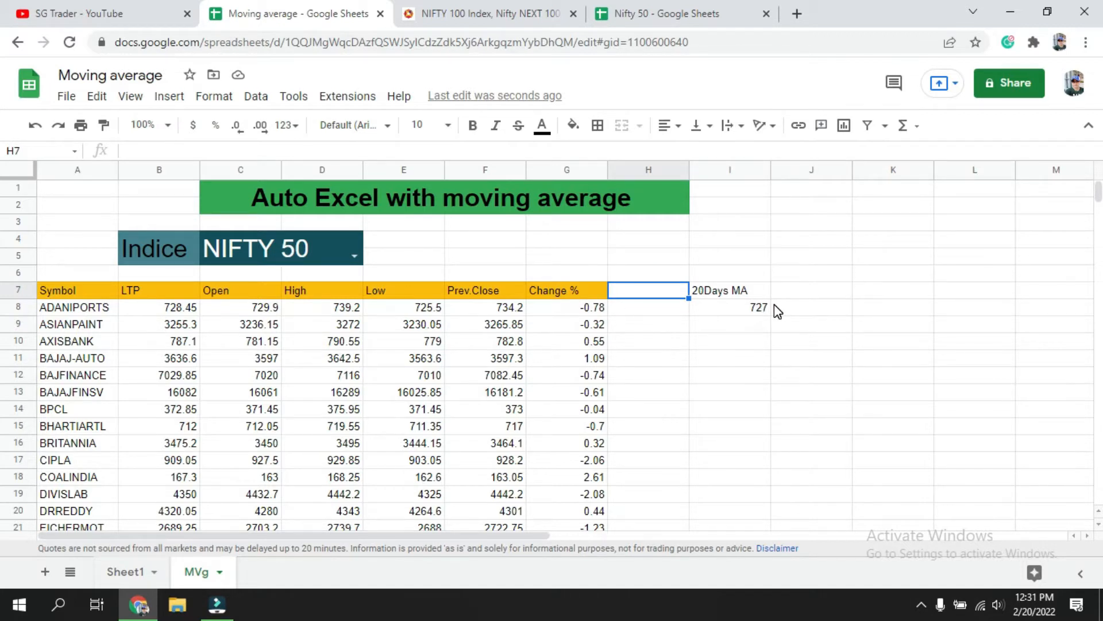
{"action": "type", "text": "20"}
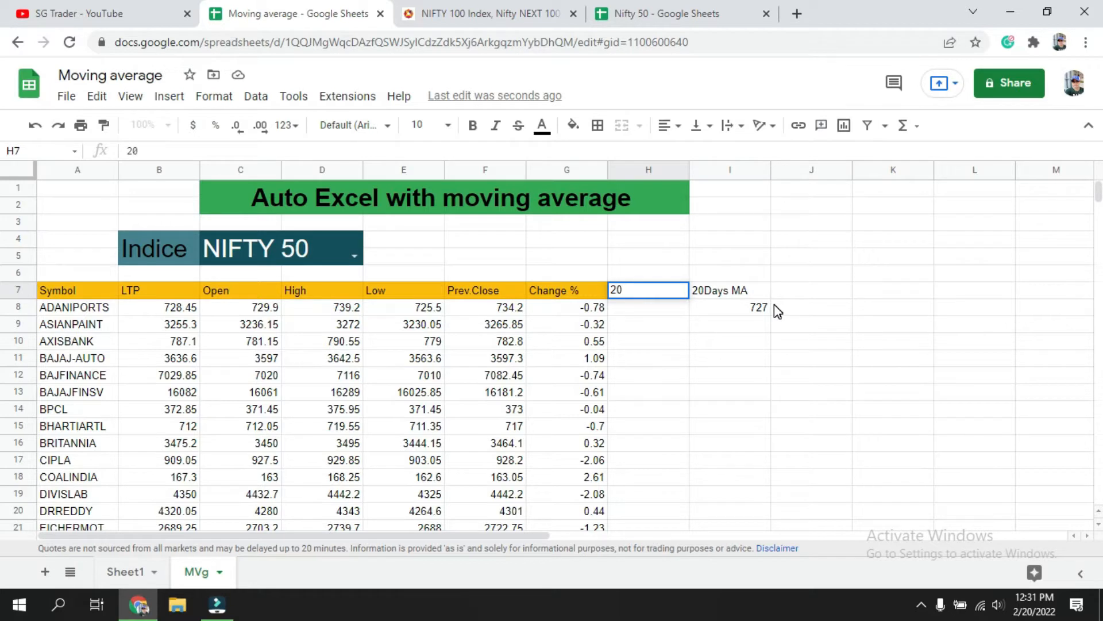
{"action": "type", "text": "Days MA"}
{"action": "key", "text": "Return"}
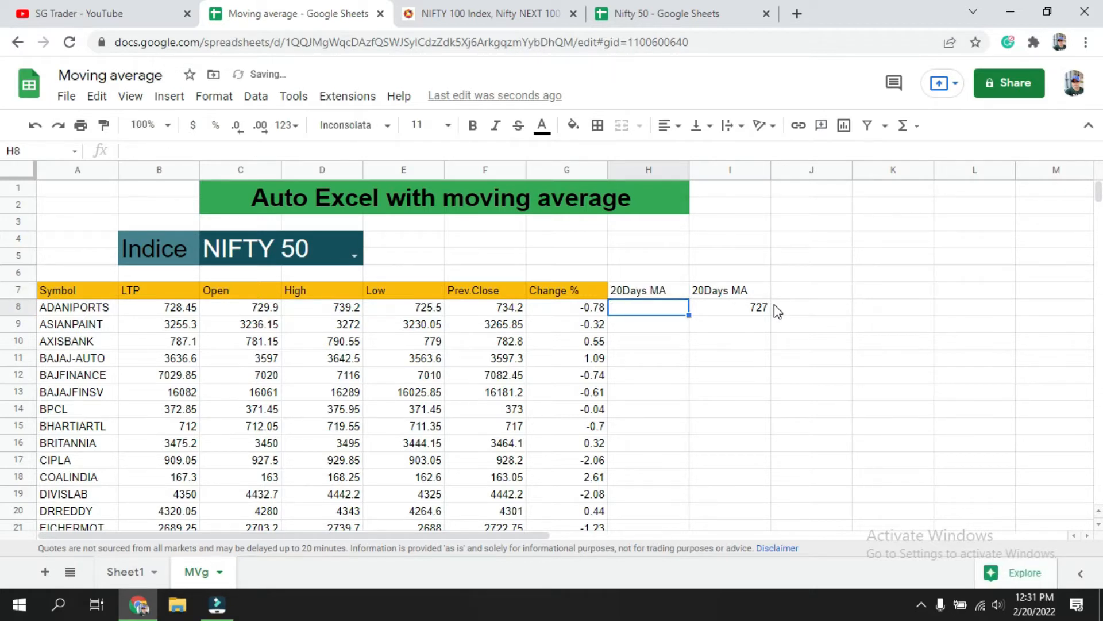
Move the 20-day moving average formula from cell I8 to H8
{"action": "key", "text": "Right"}
{"action": "key", "text": "ctrl+c"}
{"action": "key", "text": "Left"}
{"action": "key", "text": "Return"}
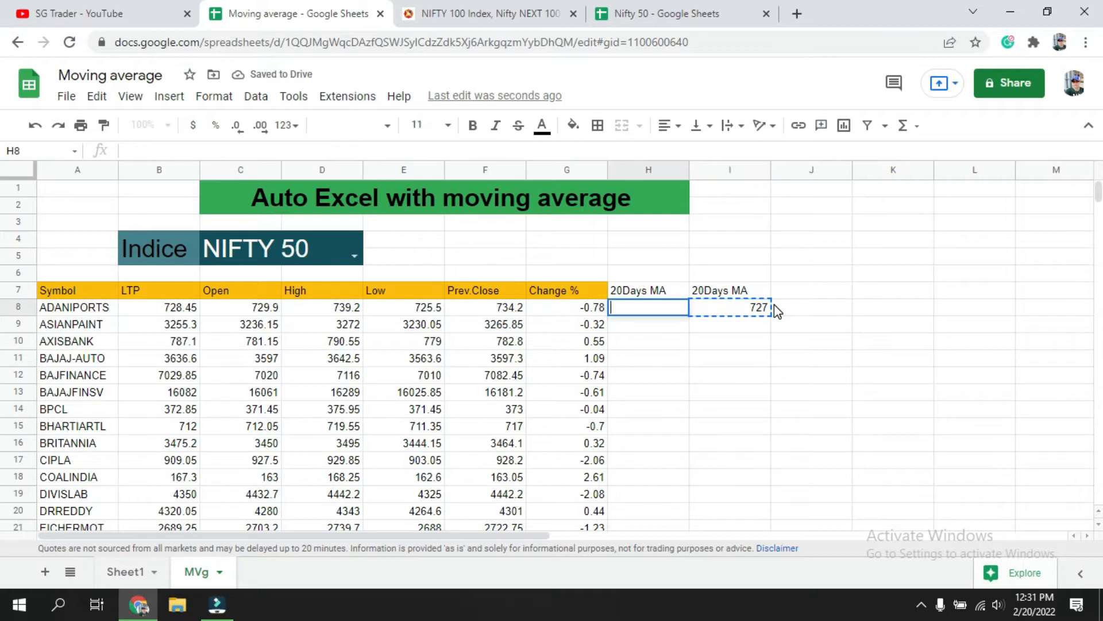
{"action": "left_click", "coordinate": [726, 355]}
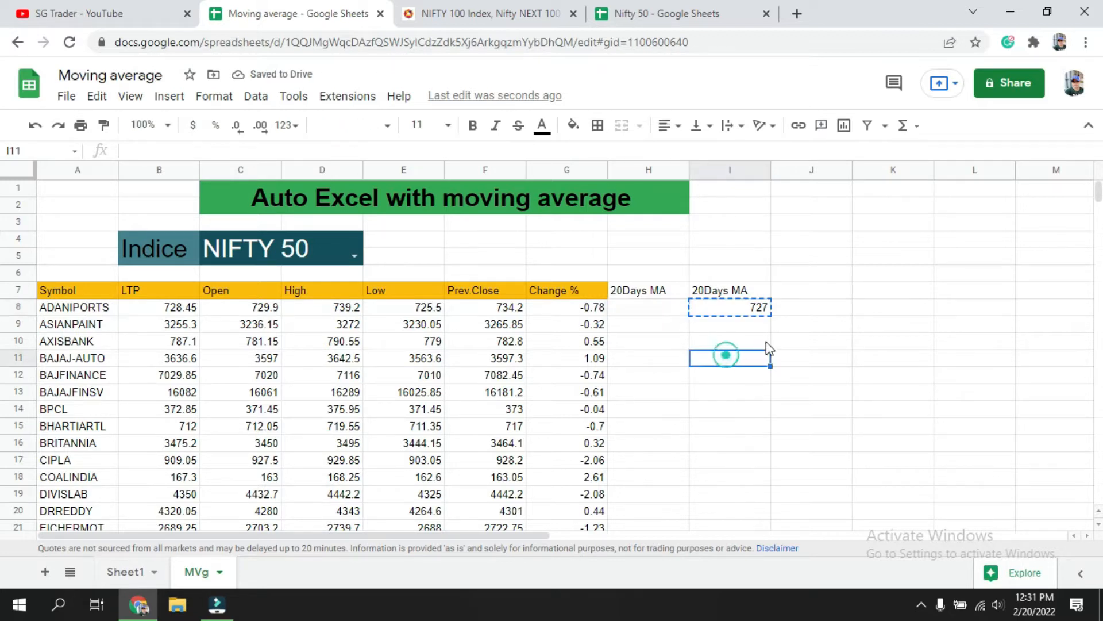
{"action": "left_click", "coordinate": [759, 308]}
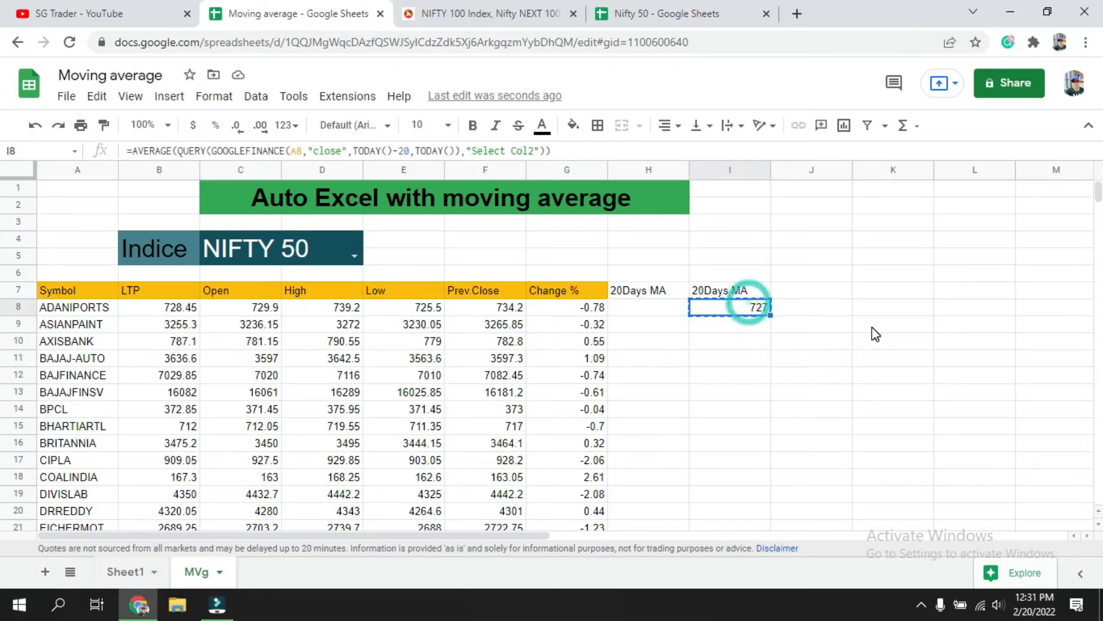
{"action": "left_click", "coordinate": [655, 309]}
{"action": "key", "text": "ctrl+v"}
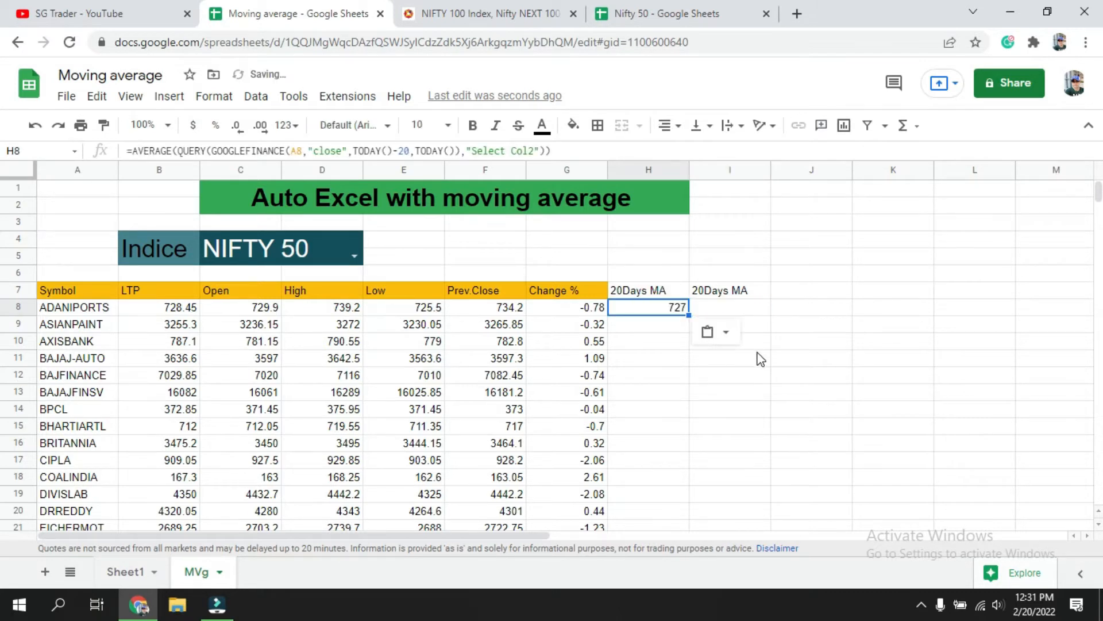
Fill the 20-day average formula in H8 down the column for all listed symbols and check the results
{"action": "left_click", "coordinate": [679, 385]}
{"action": "left_click", "coordinate": [642, 306]}
{"action": "double_click", "coordinate": [689, 316]}
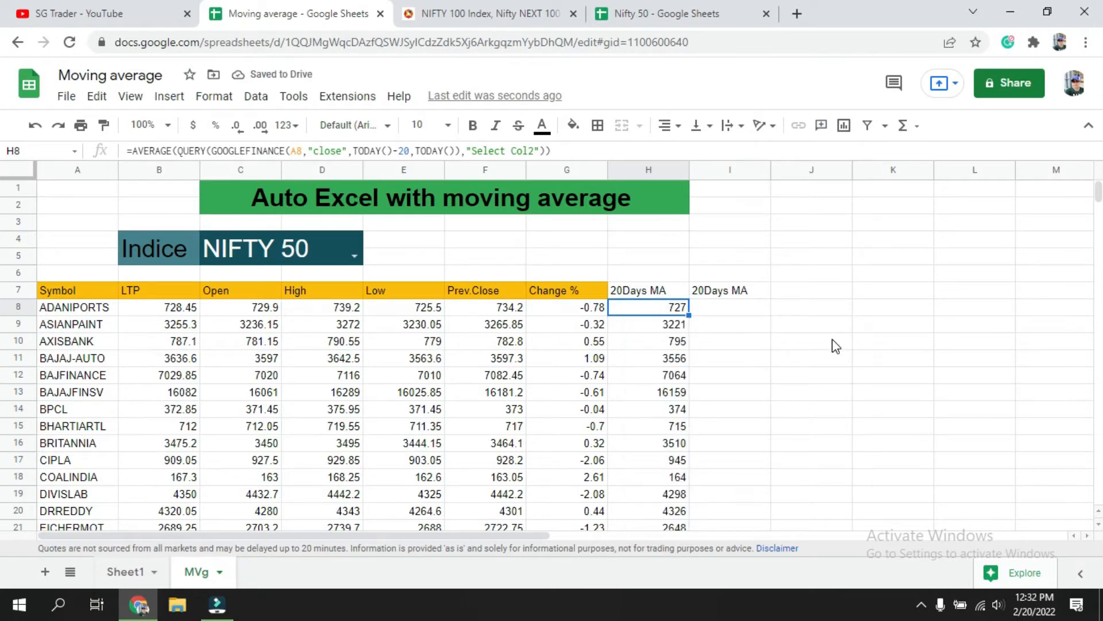
{"action": "left_click", "coordinate": [641, 293]}
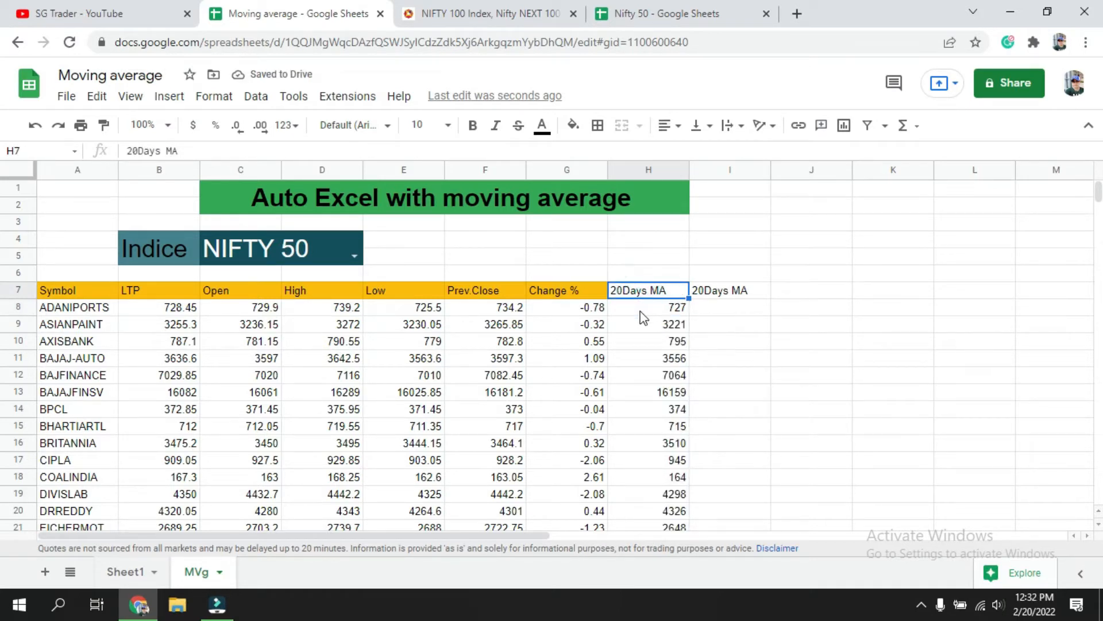
{"action": "scroll", "coordinate": [677, 321], "scroll_direction": "down", "scroll_amount": 12}
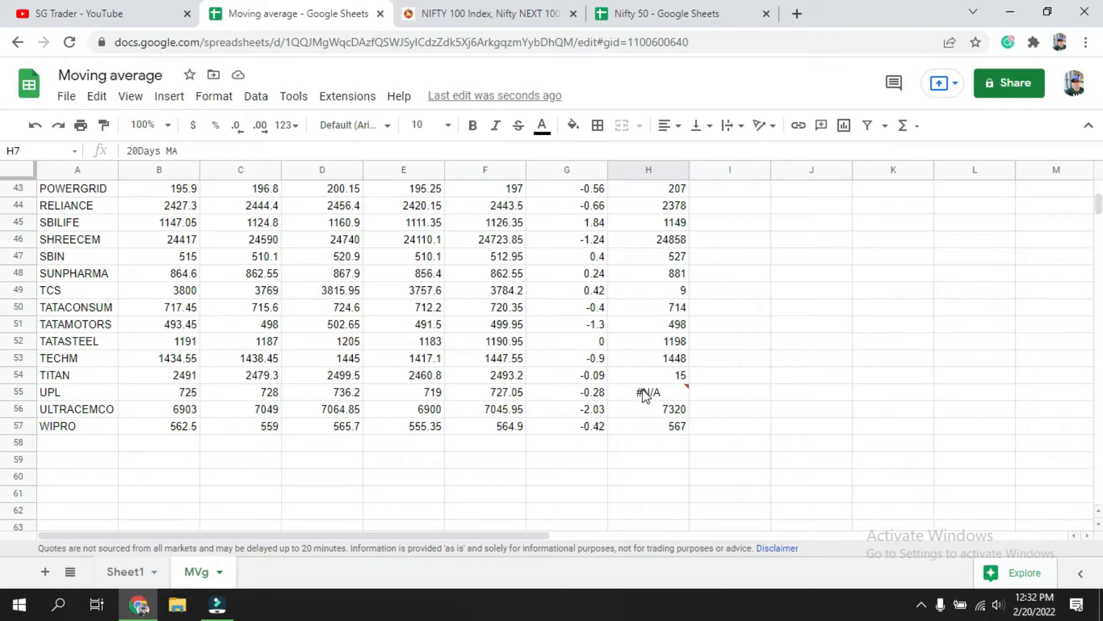
{"action": "scroll", "coordinate": [766, 405], "scroll_direction": "up", "scroll_amount": 12}
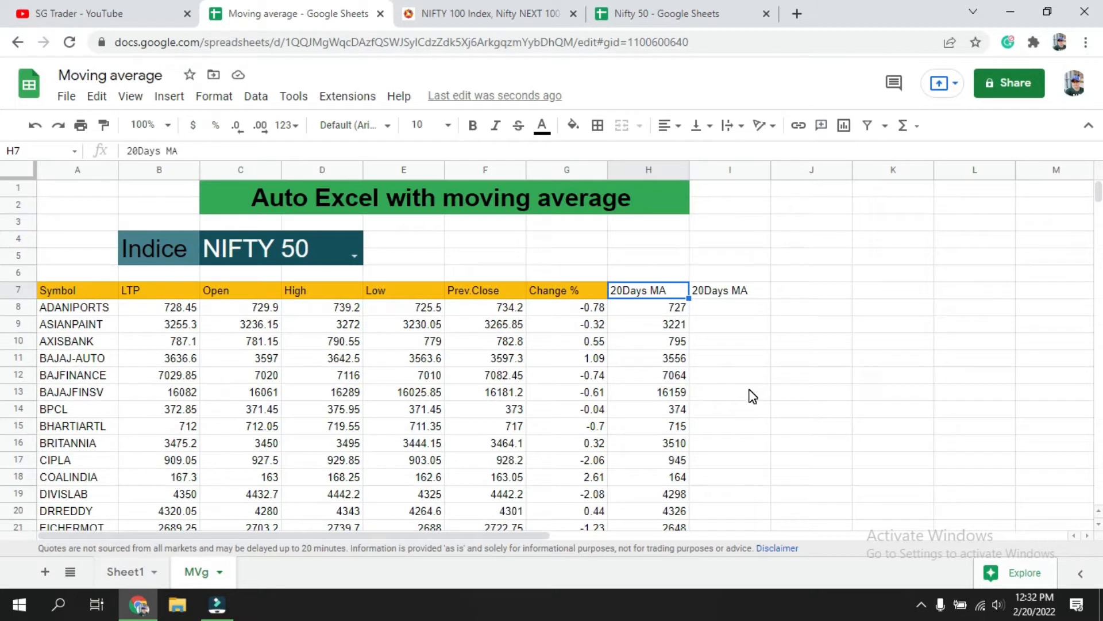
Change the heading in cell I7 to "50Days MA"
{"action": "left_click", "coordinate": [709, 292]}
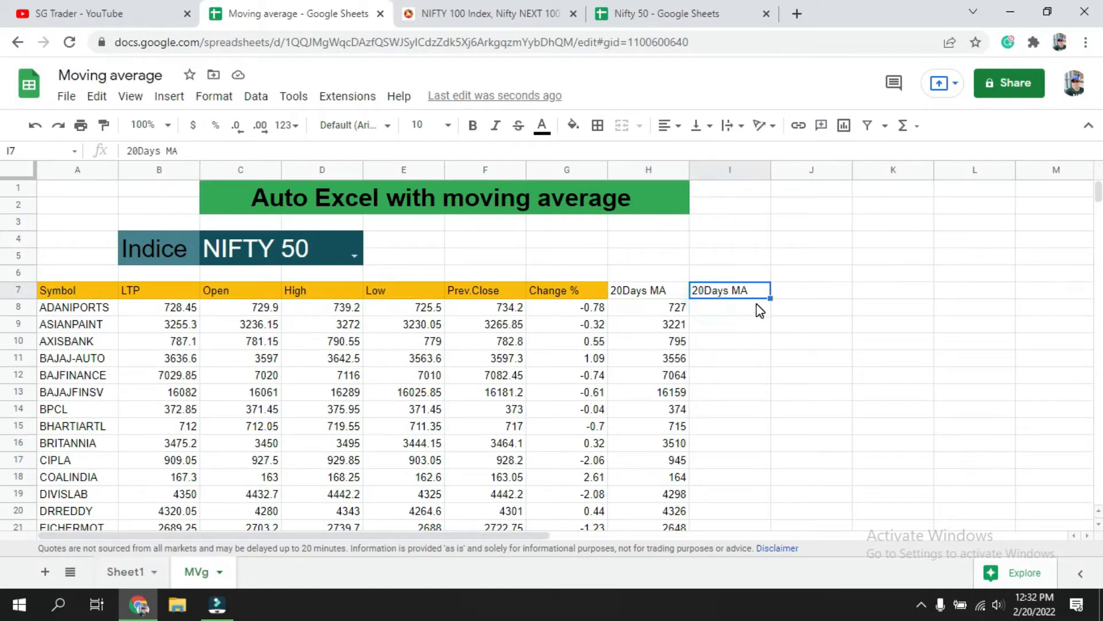
{"action": "type", "text": "50Days"}
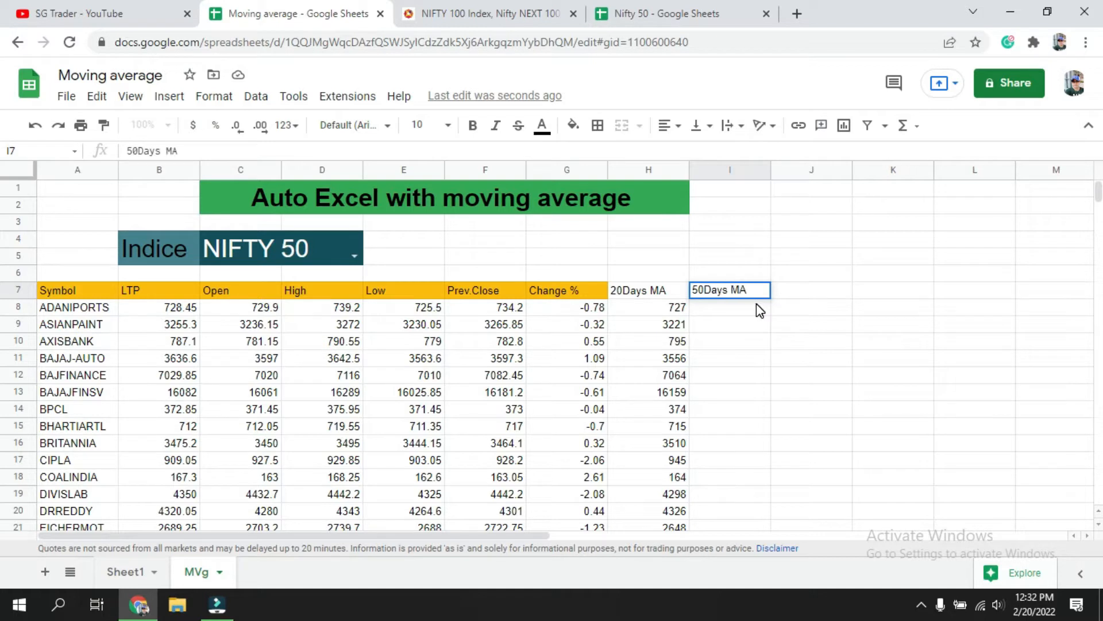
{"action": "key", "text": "Return"}
Copy the H8 formula text into I8 and change its look-back period to TODAY()-50
{"action": "left_click", "coordinate": [653, 308]}
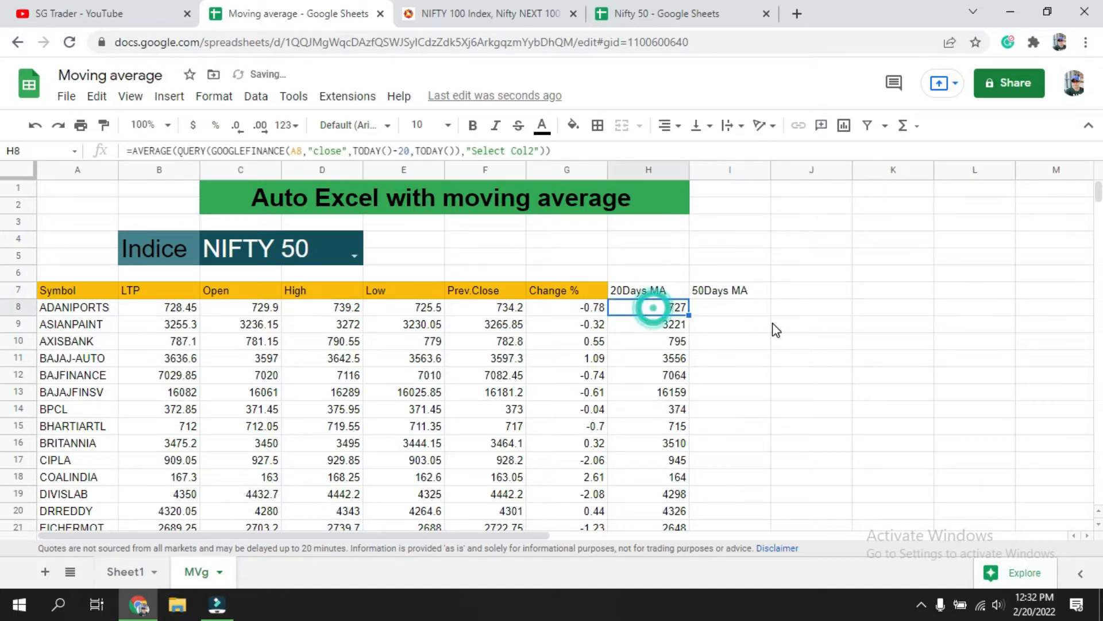
{"action": "left_click_drag", "start_coordinate": [553, 150], "coordinate": [49, 154]}
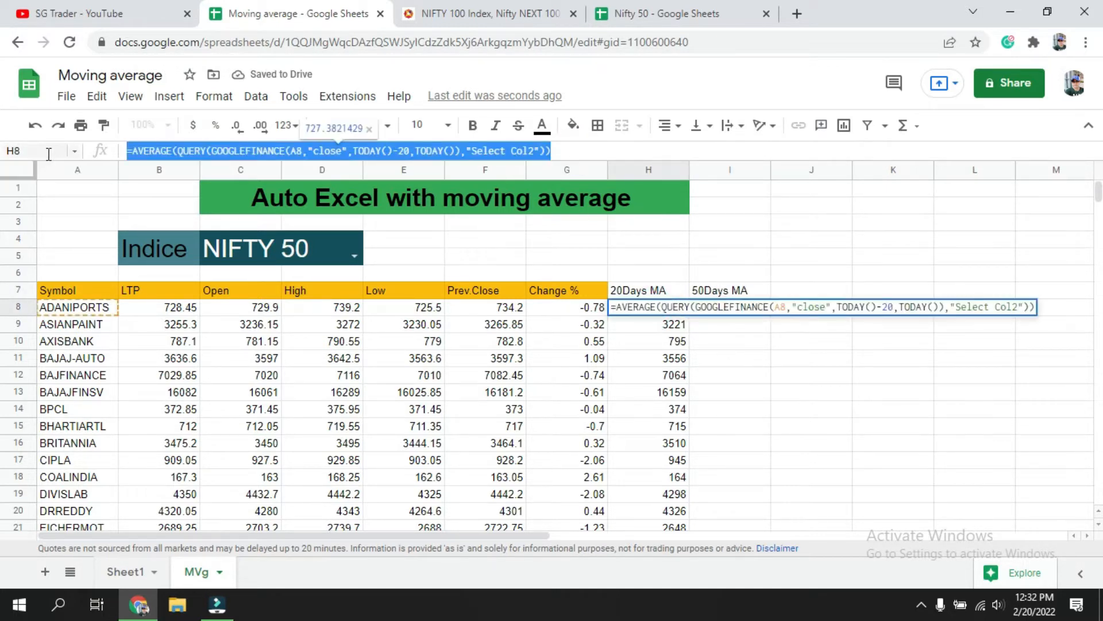
{"action": "left_click", "coordinate": [729, 305]}
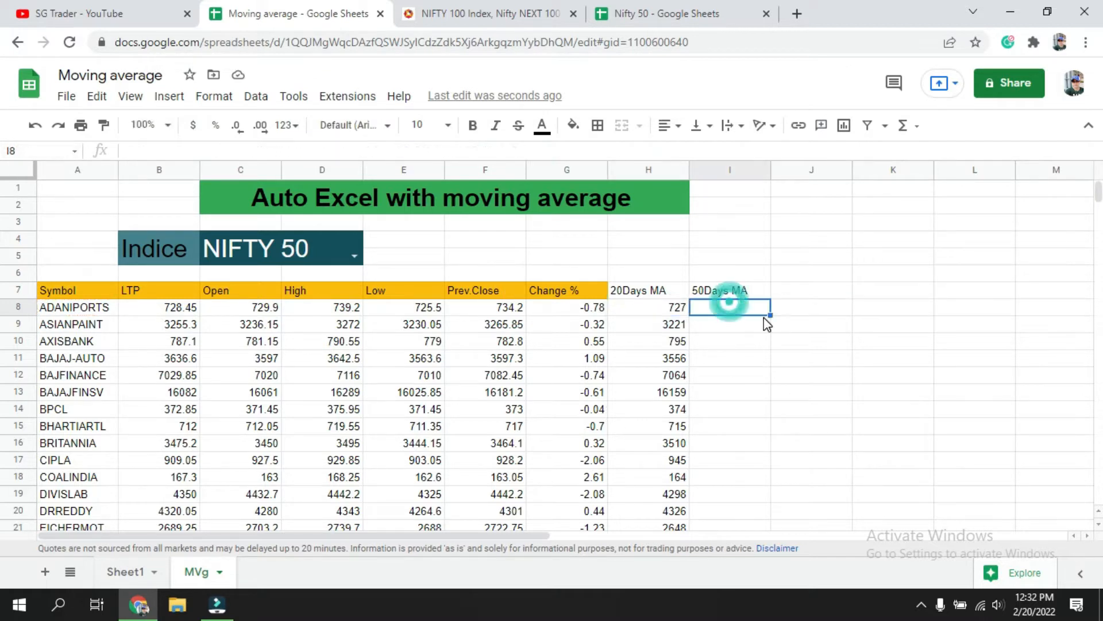
{"action": "left_click", "coordinate": [468, 150]}
{"action": "key", "text": "ctrl+v"}
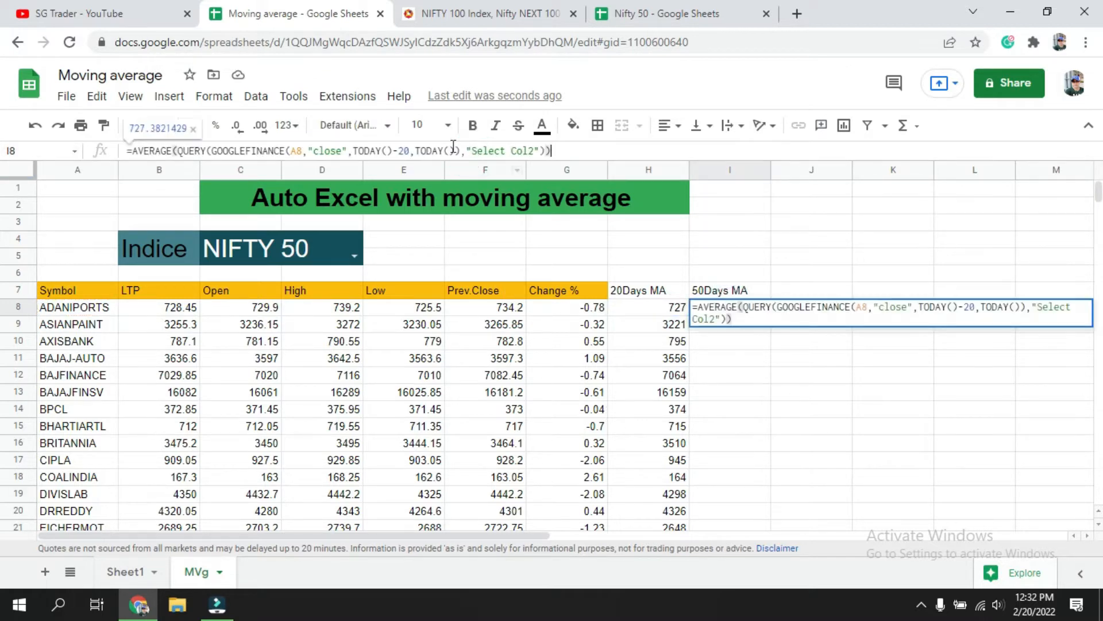
{"action": "left_click", "coordinate": [402, 151]}
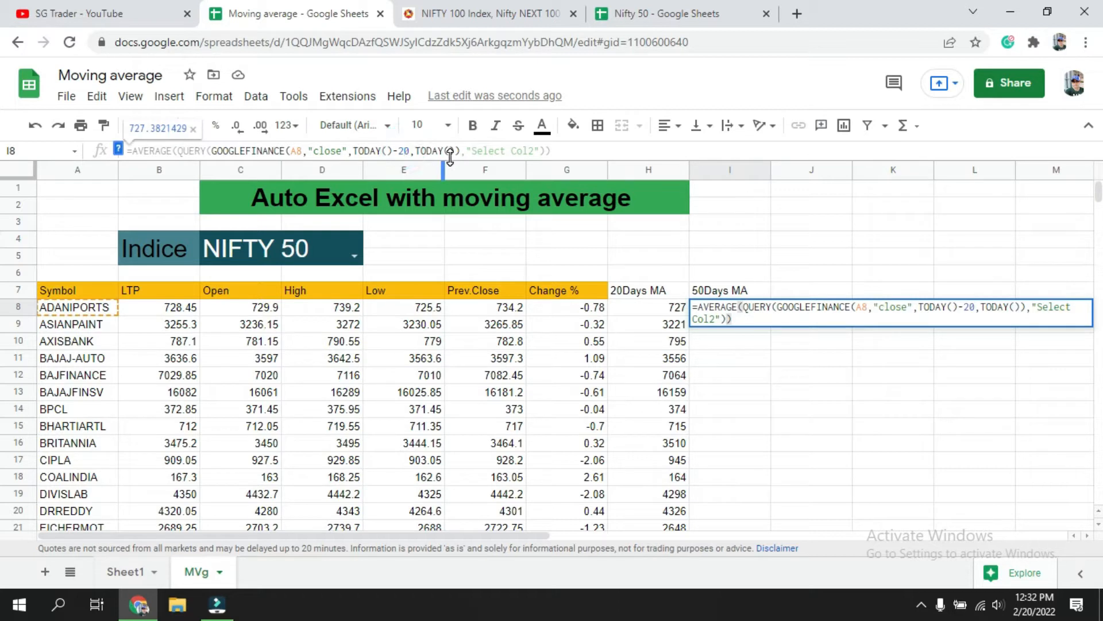
{"action": "key", "text": "BackSpace"}
{"action": "type", "text": "5"}
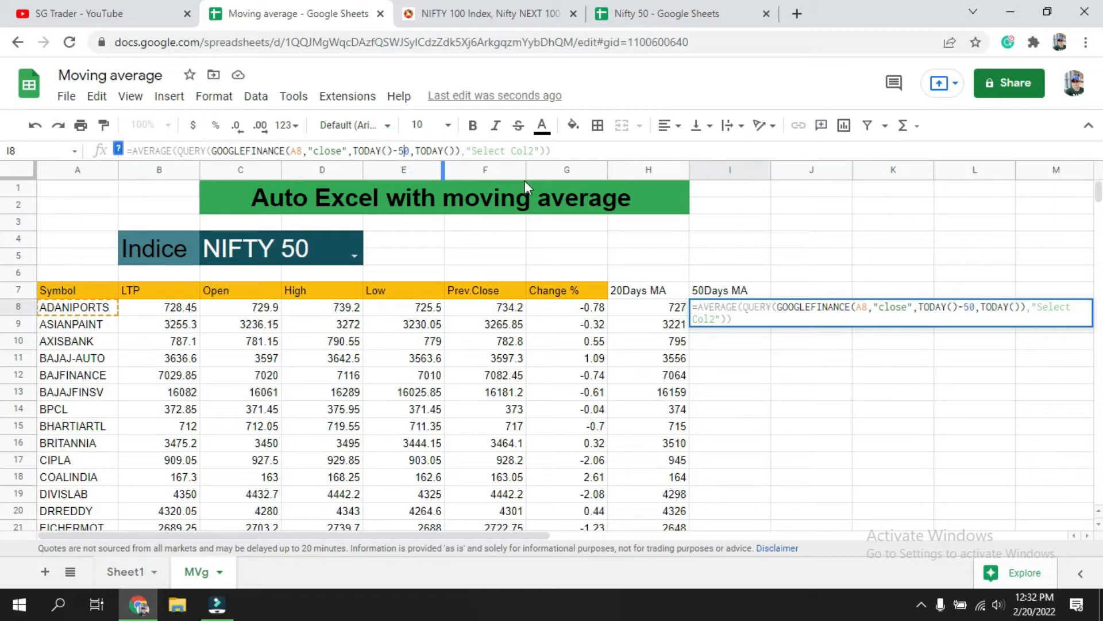
{"action": "key", "text": "Return"}
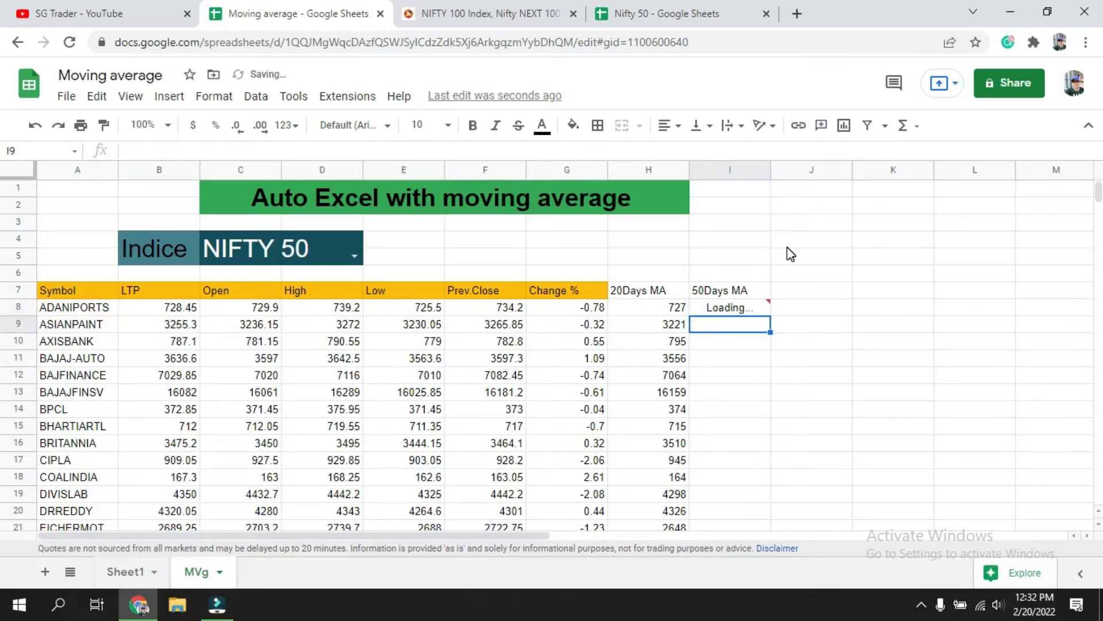
Fill the 50-day average formula in I8 down the column for all symbols
{"action": "left_click", "coordinate": [730, 297]}
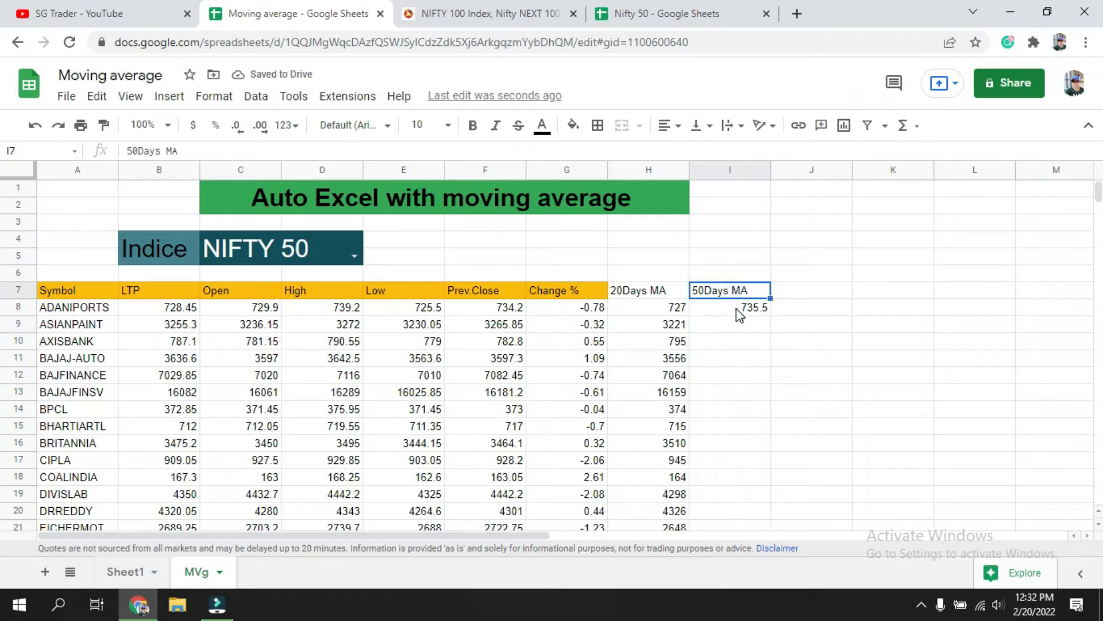
{"action": "left_click", "coordinate": [740, 314]}
{"action": "left_click", "coordinate": [771, 315]}
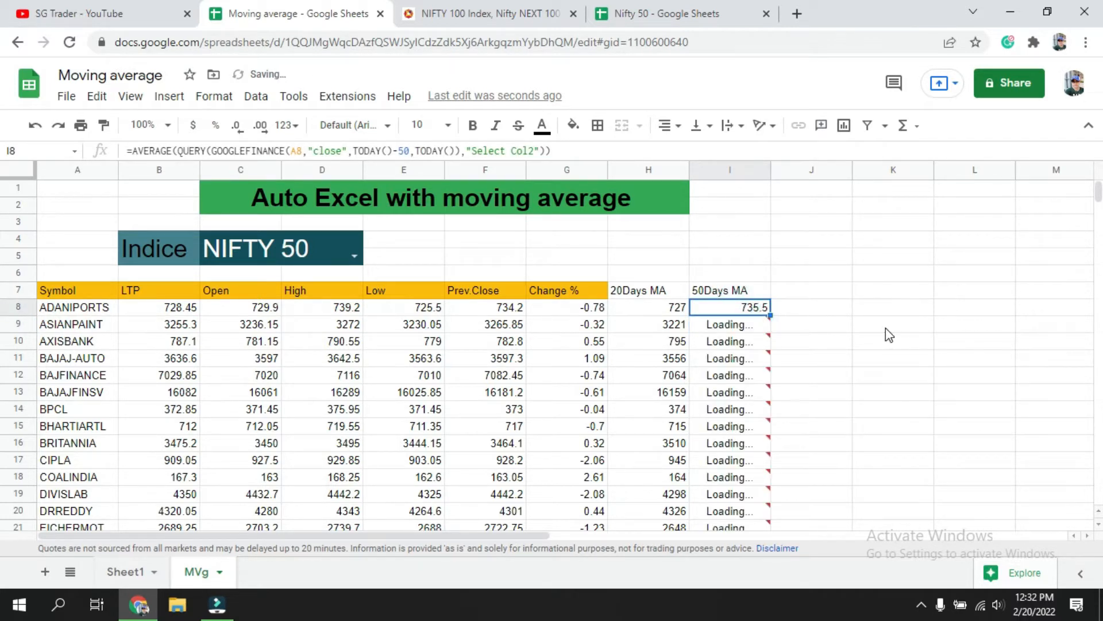
Format column I to show the 50-day averages without decimal places
{"action": "left_click", "coordinate": [730, 169]}
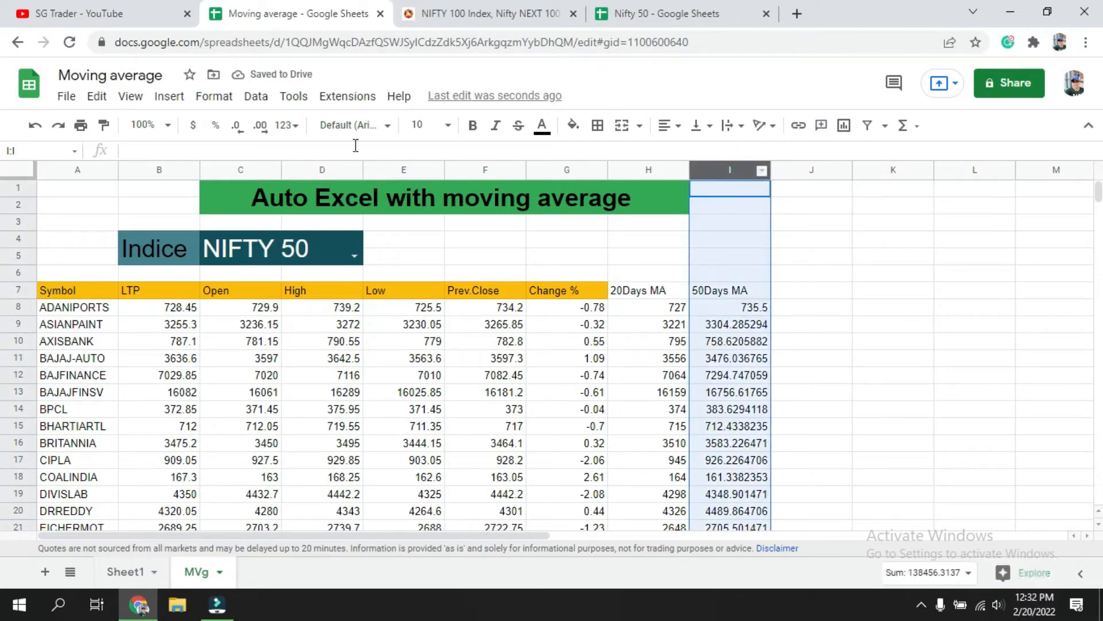
{"action": "left_click", "coordinate": [237, 126]}
{"action": "left_click", "coordinate": [237, 126]}
{"action": "left_click", "coordinate": [843, 306]}
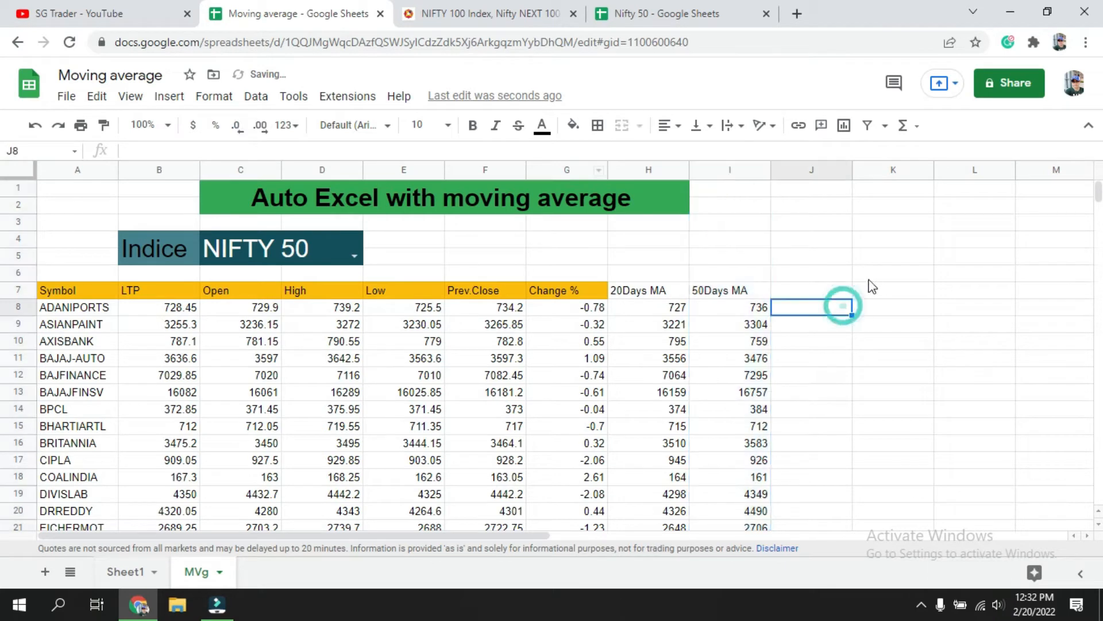
Add the heading "Crossover" in cell J7
{"action": "left_click", "coordinate": [637, 290]}
{"action": "left_click", "coordinate": [816, 287]}
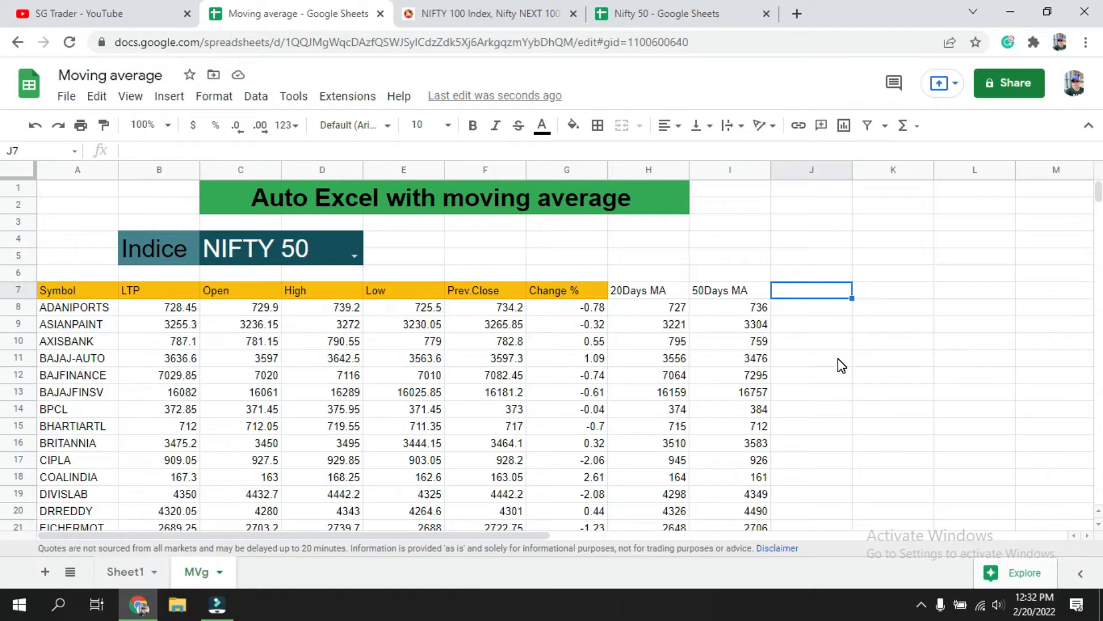
{"action": "type", "text": "MA"}
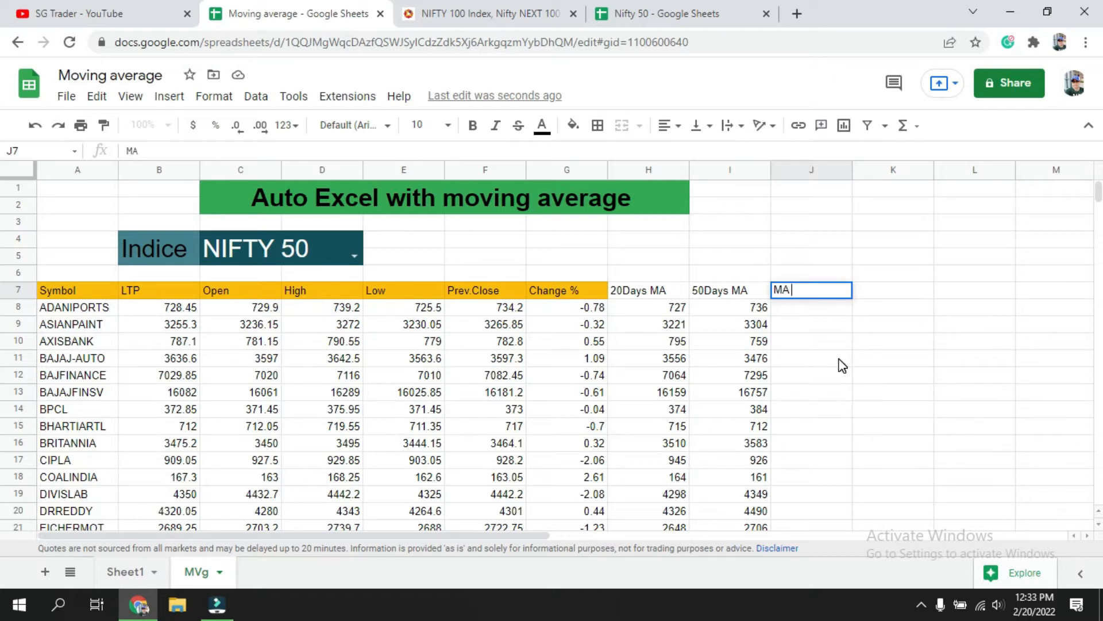
{"action": "type", "text": " C"}
{"action": "key", "text": "BackSpace"}
{"action": "key", "text": "BackSpace"}
{"action": "key", "text": "BackSpace"}
{"action": "key", "text": "BackSpace"}
{"action": "type", "text": "Crossover"}
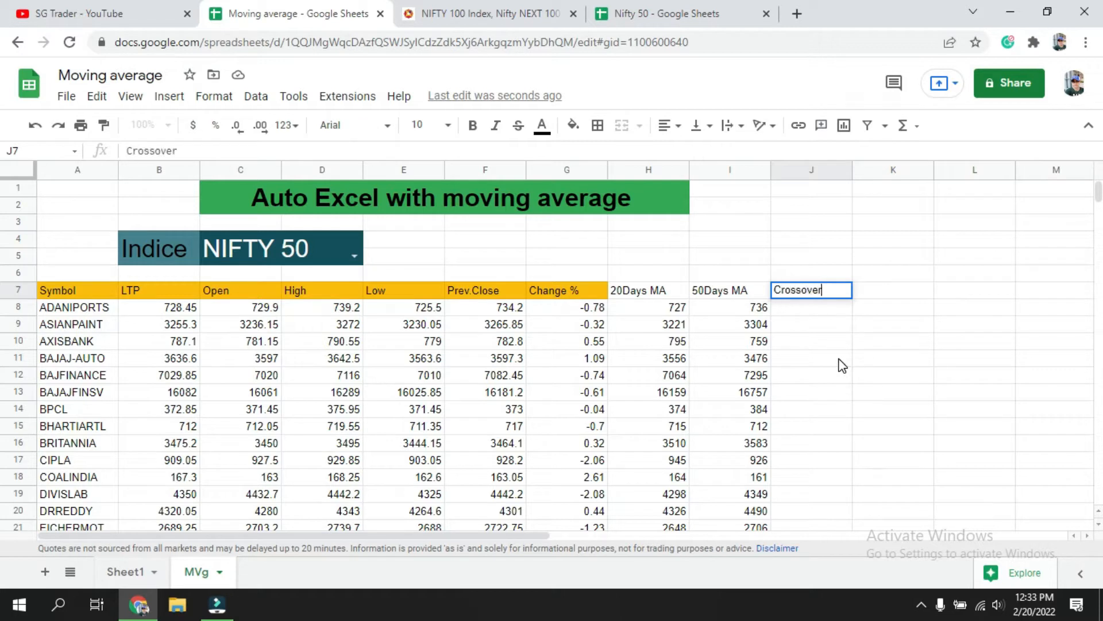
{"action": "key", "text": "Return"}
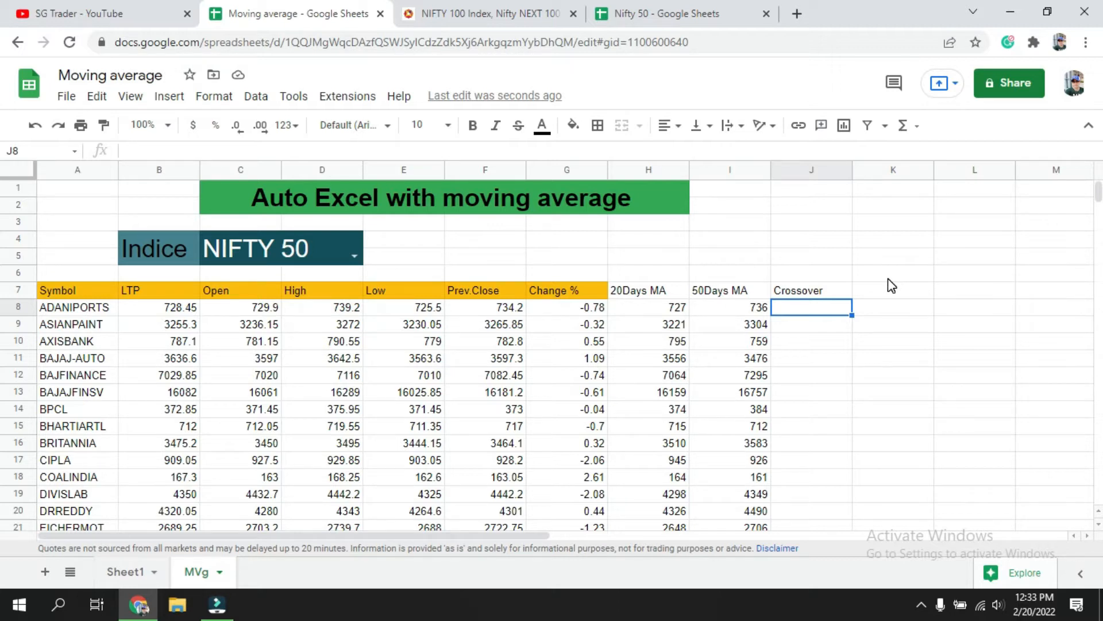
Switch to the Nifty 50 spreadsheet and copy the MA Crossover formula text from cell H7
{"action": "left_click", "coordinate": [670, 12]}
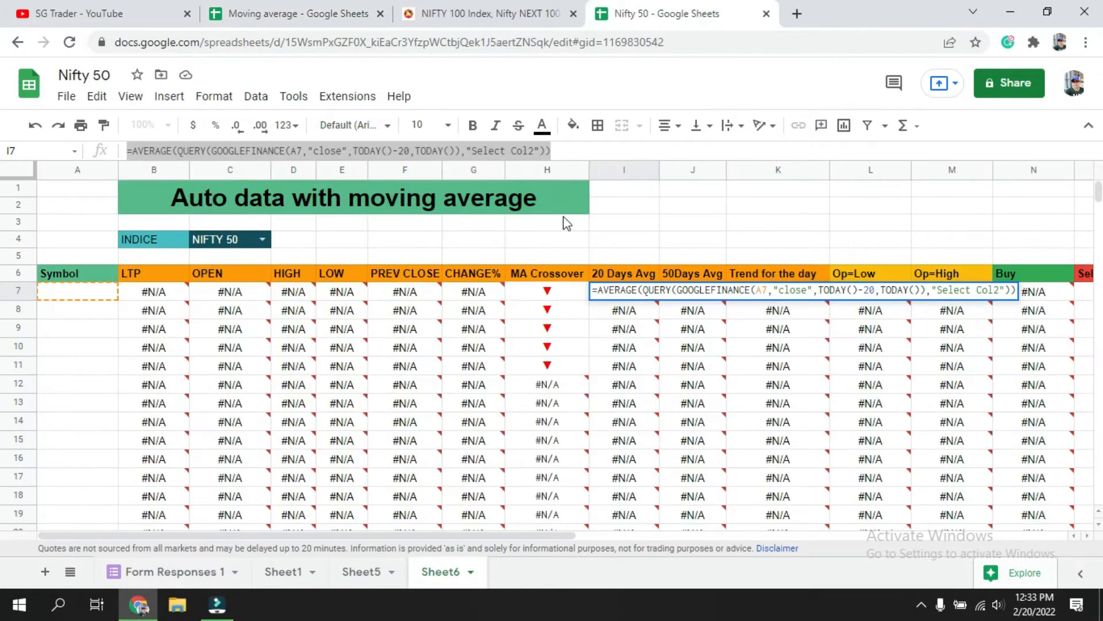
{"action": "left_click", "coordinate": [540, 293]}
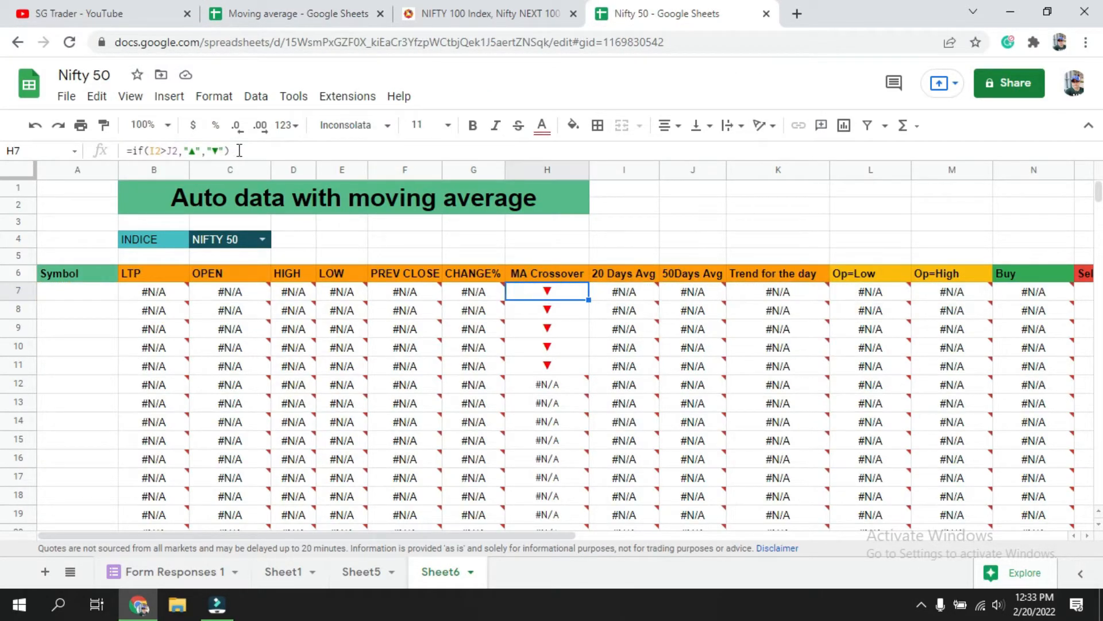
{"action": "left_click_drag", "start_coordinate": [240, 151], "coordinate": [67, 145]}
{"action": "key", "text": "ctrl+c"}
Switch to the Moving average spreadsheet and paste the copied crossover formula into cell J8
{"action": "left_click", "coordinate": [529, 13]}
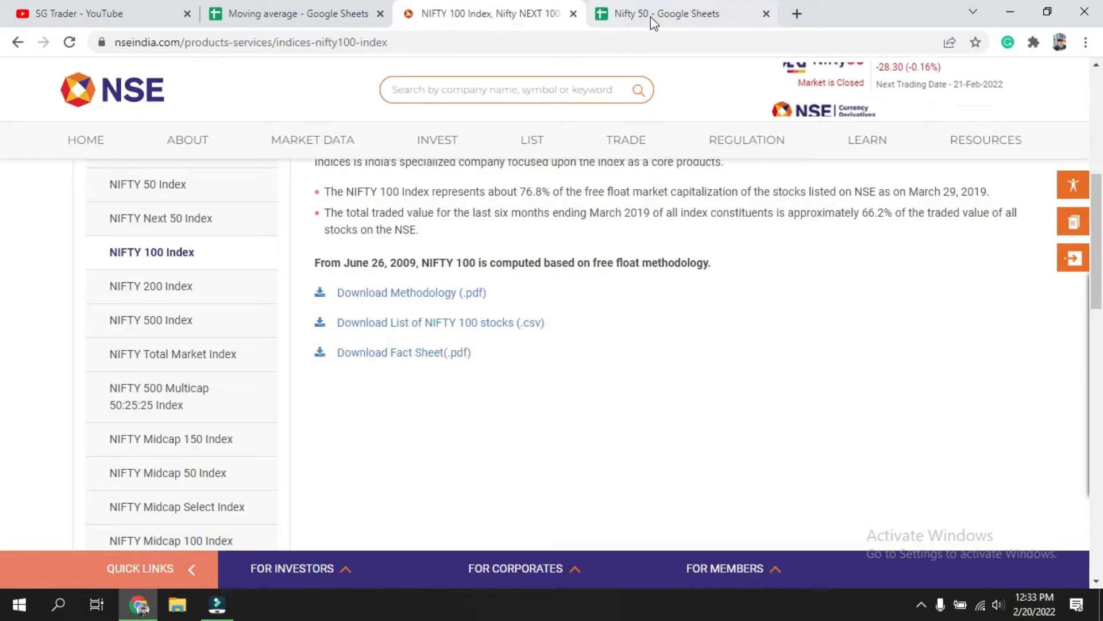
{"action": "left_click", "coordinate": [259, 13]}
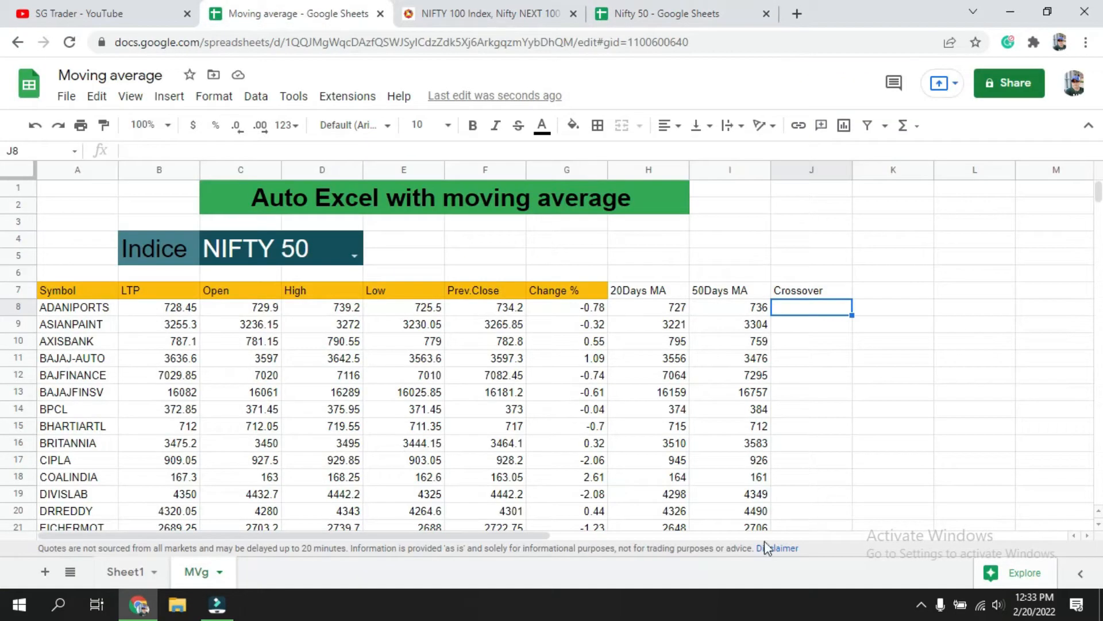
{"action": "left_click", "coordinate": [858, 391]}
{"action": "left_click", "coordinate": [827, 312]}
{"action": "left_click", "coordinate": [310, 147]}
{"action": "key", "text": "ctrl+v"}
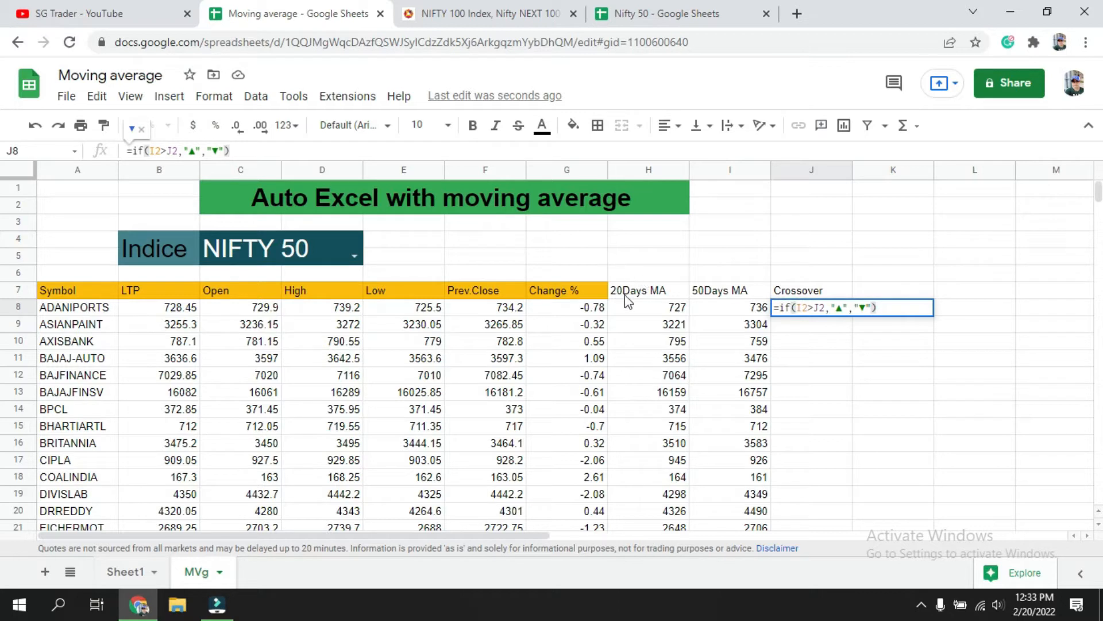
Change the J8 formula to =if(h8>i8,"▲","▼") and accept the suggested autofill for the rest of the Crossover column
{"action": "left_click", "coordinate": [802, 309]}
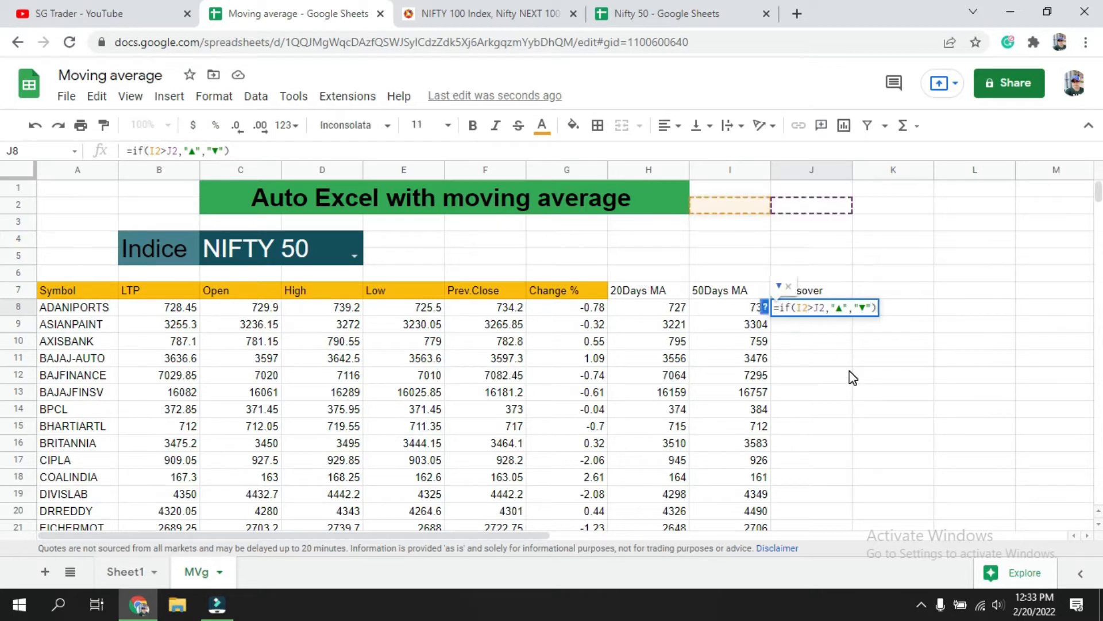
{"action": "type", "text": "h"}
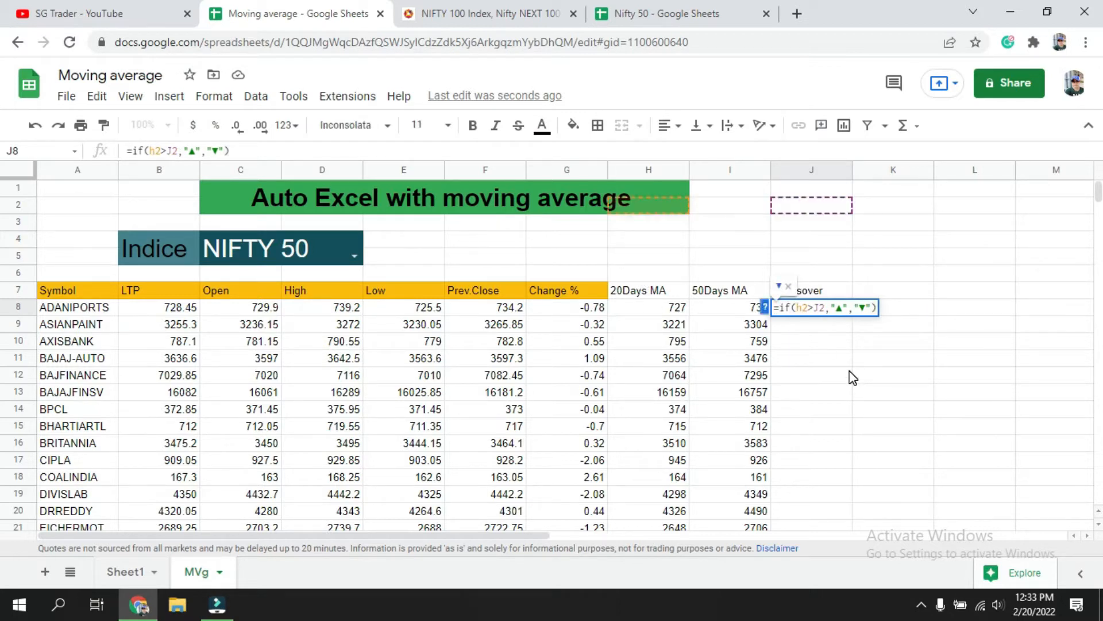
{"action": "key", "text": "BackSpace"}
{"action": "type", "text": "8"}
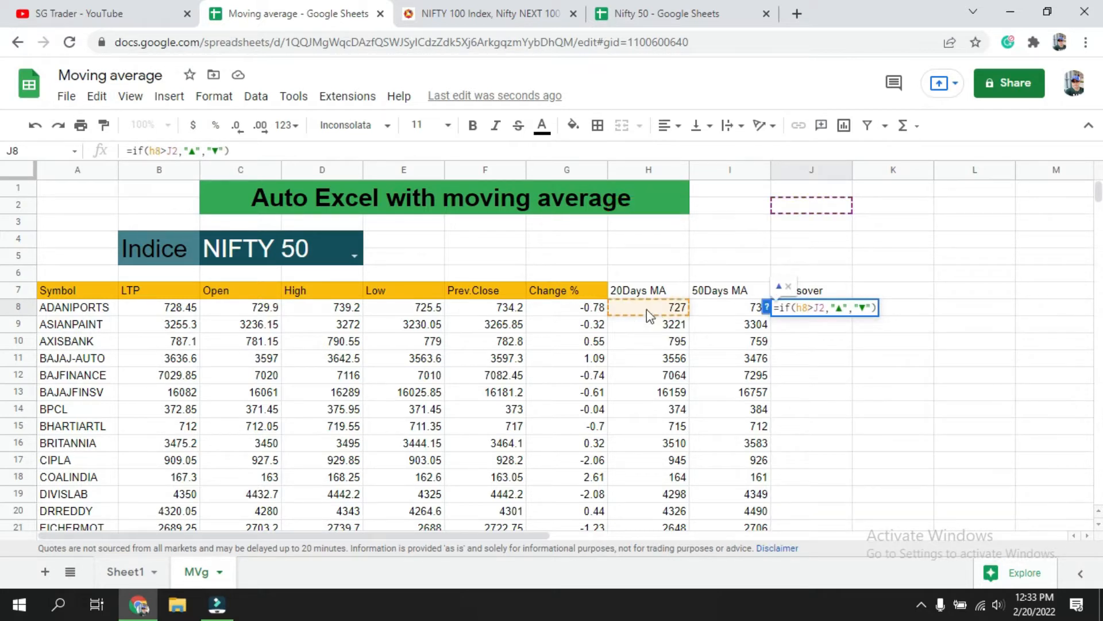
{"action": "left_click", "coordinate": [816, 309]}
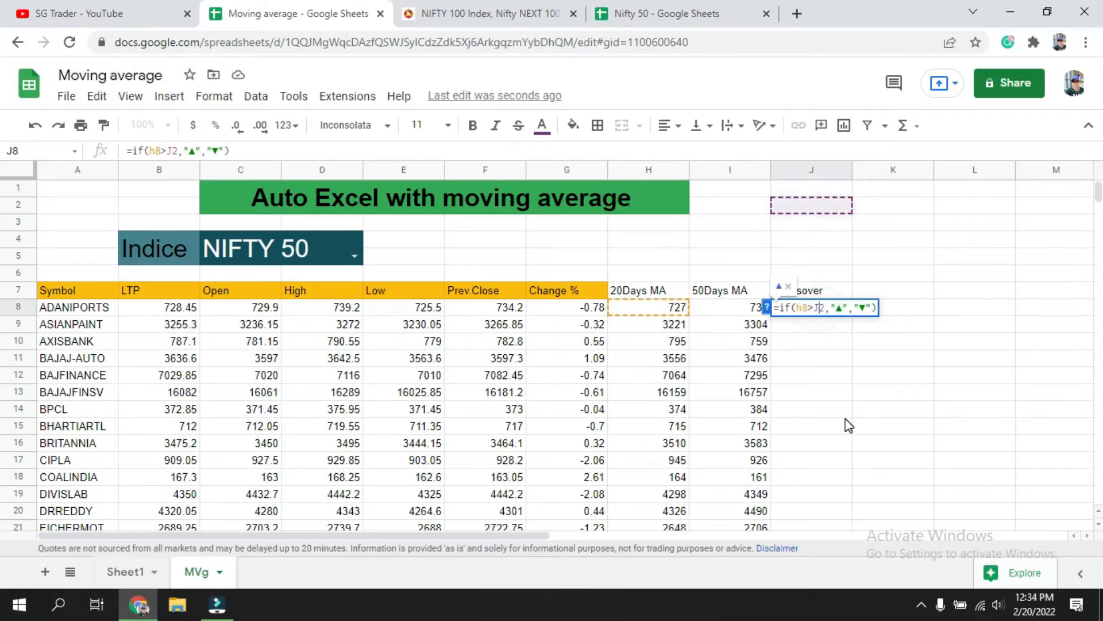
{"action": "key", "text": "BackSpace"}
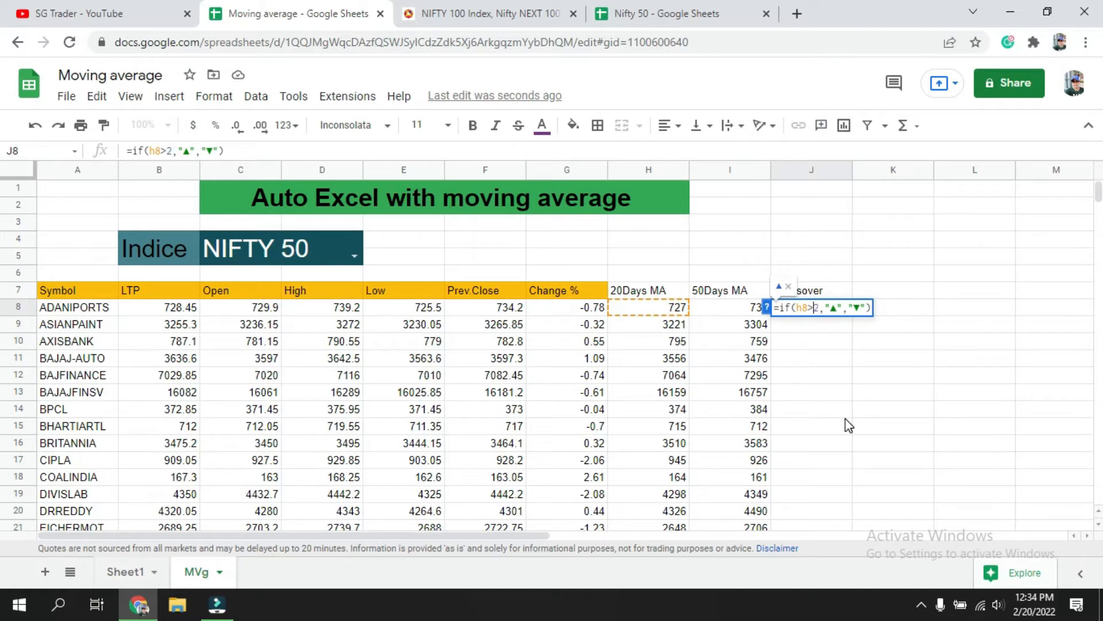
{"action": "type", "text": "i"}
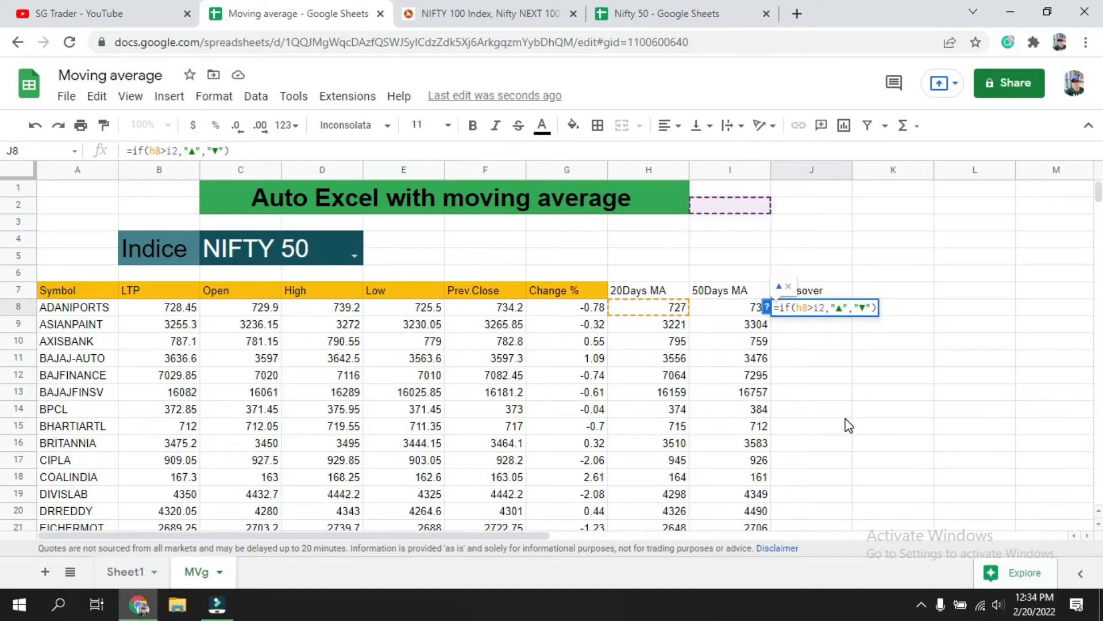
{"action": "key", "text": "Delete"}
{"action": "type", "text": "8"}
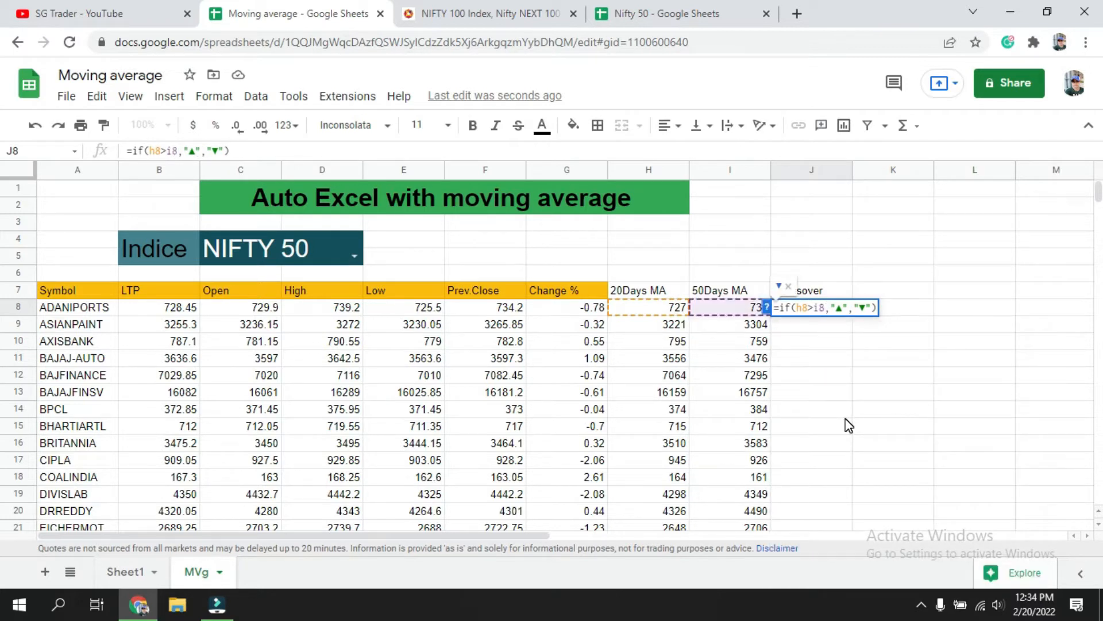
{"action": "key", "text": "Return"}
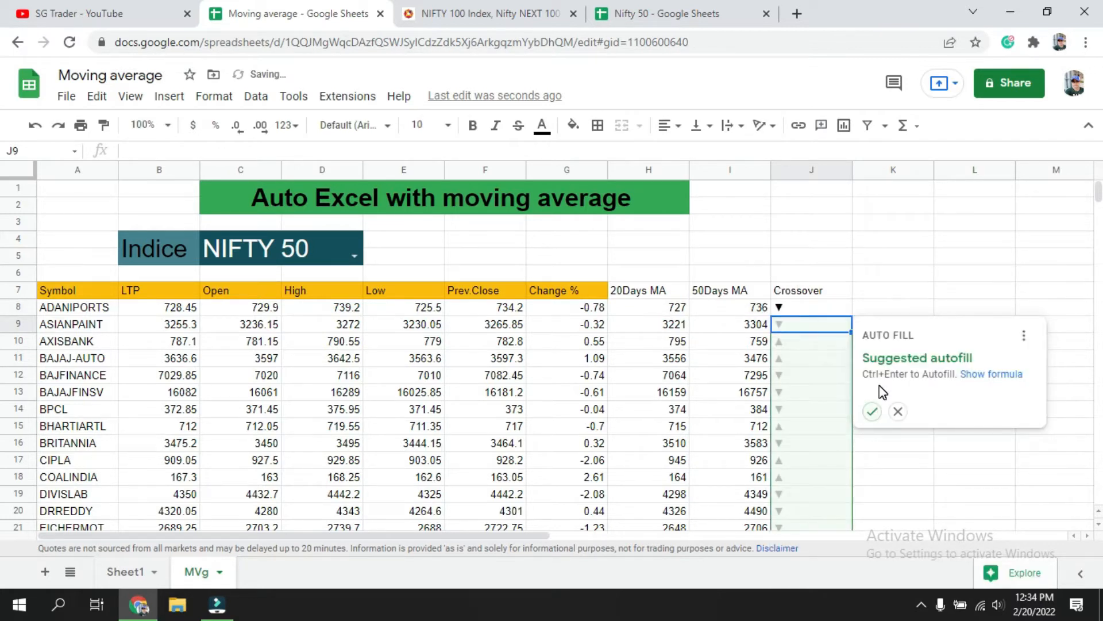
{"action": "left_click", "coordinate": [873, 412]}
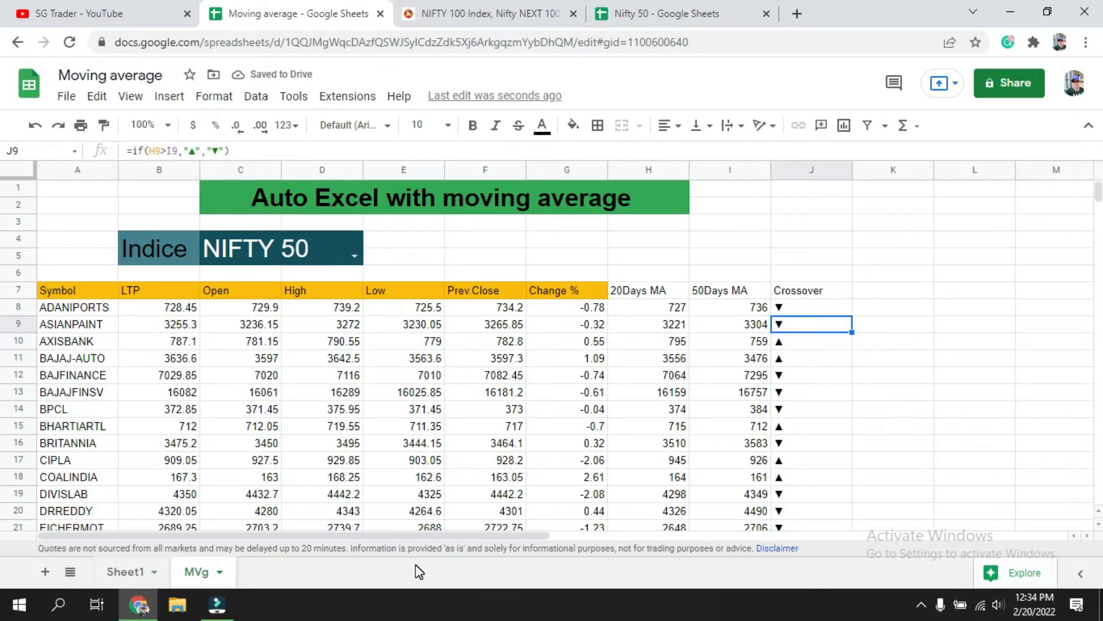
Copy the ▲ symbol from the formula in J8, leaving the formula unedited
{"action": "left_click", "coordinate": [813, 306]}
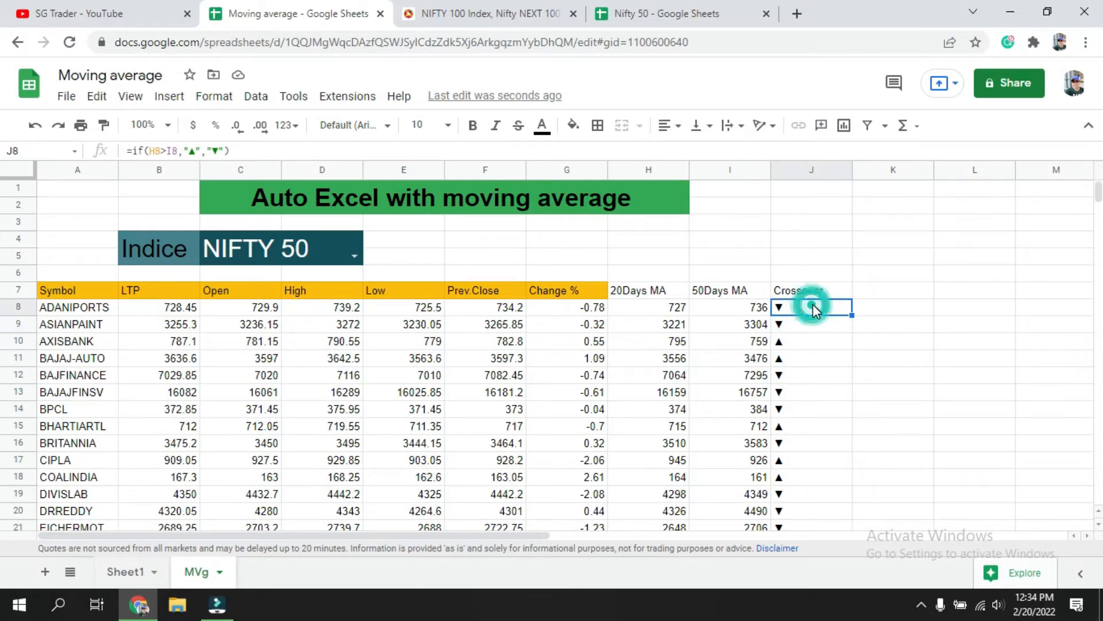
{"action": "left_click", "coordinate": [804, 170]}
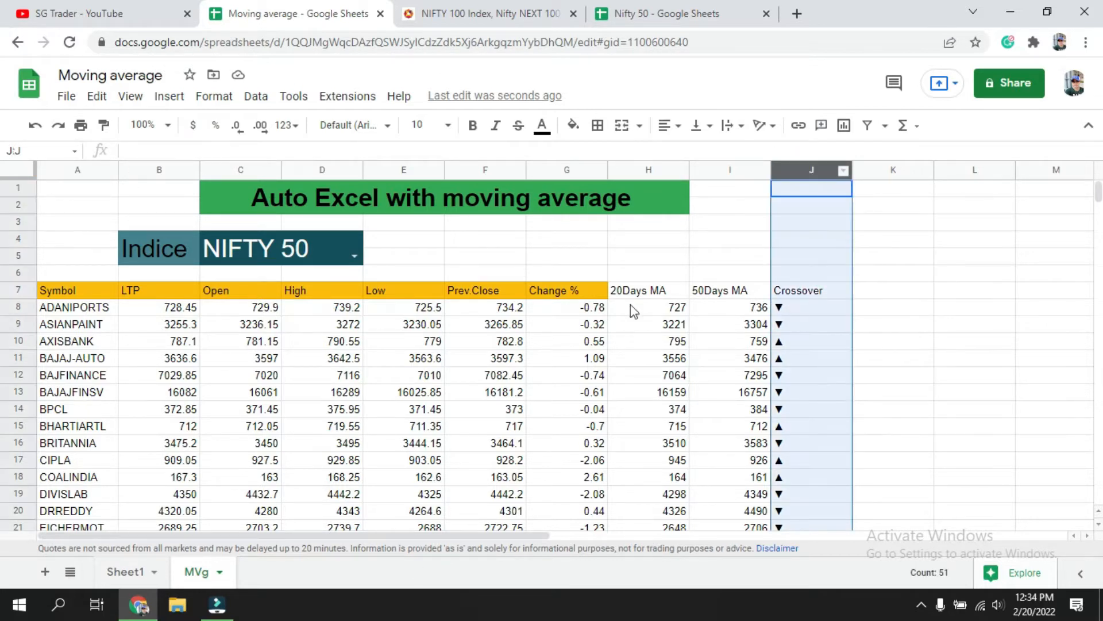
{"action": "left_click", "coordinate": [825, 363]}
{"action": "left_click", "coordinate": [792, 312]}
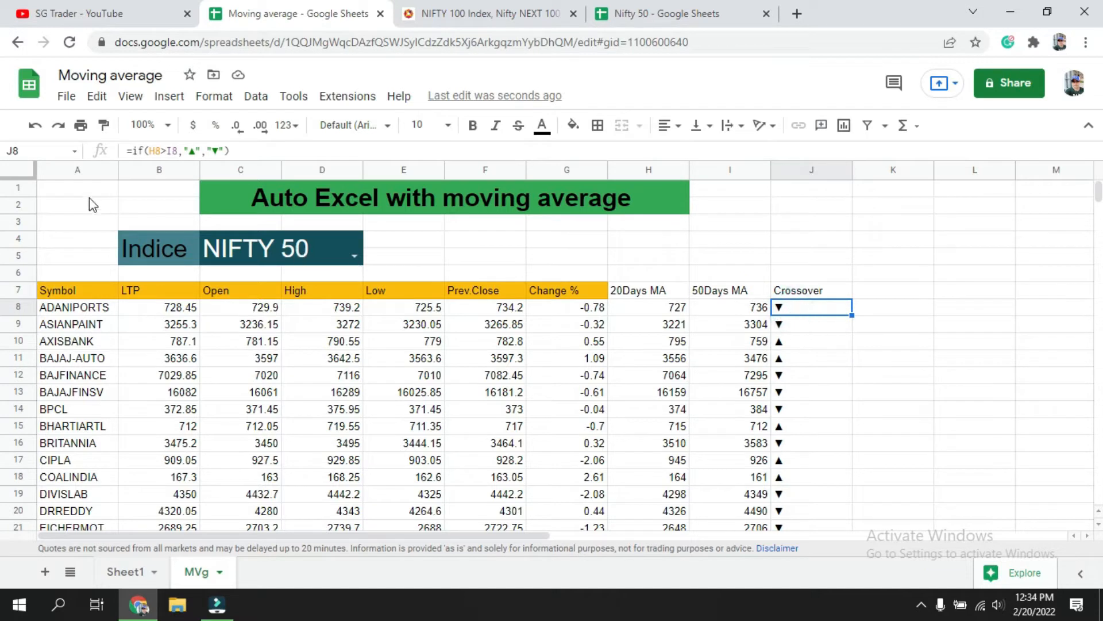
{"action": "double_click", "coordinate": [192, 151]}
{"action": "key", "text": "ctrl+c"}
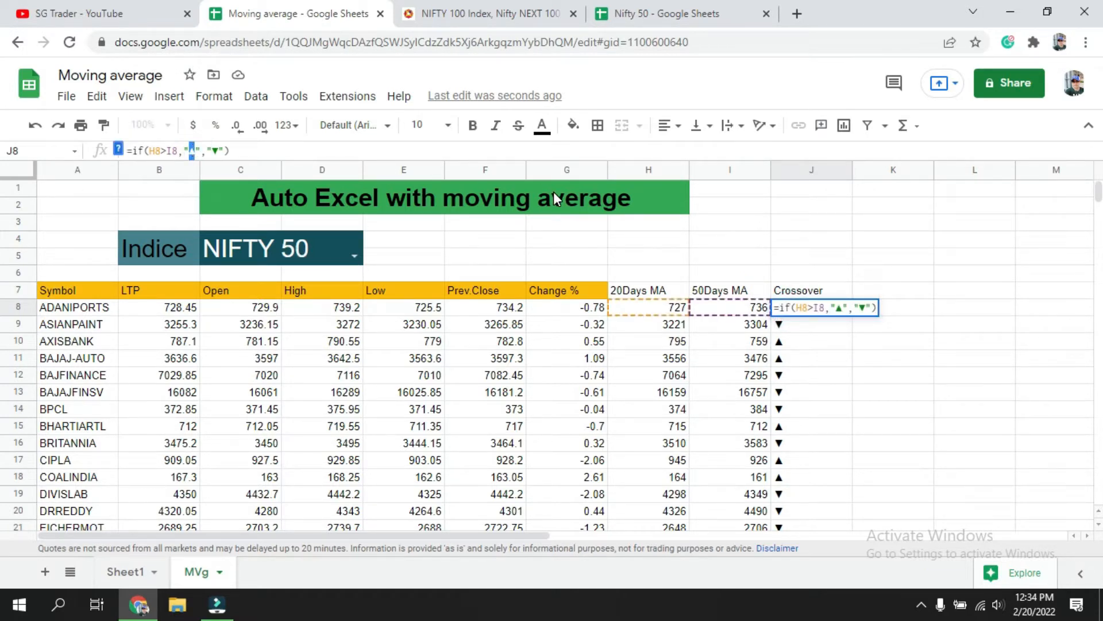
{"action": "key", "text": "Escape"}
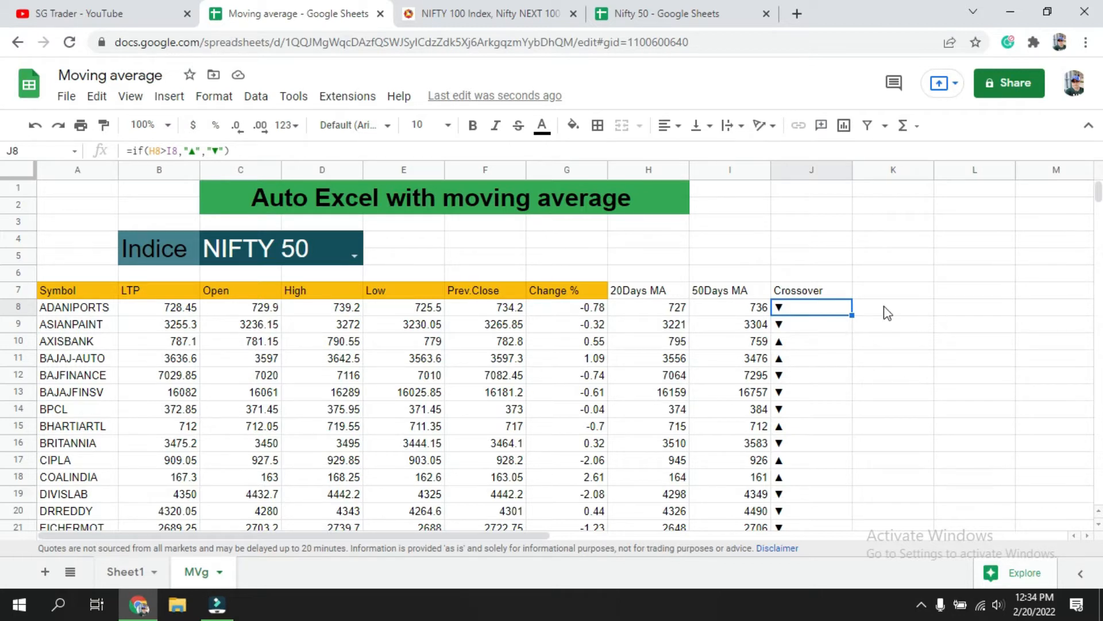
Start a conditional formatting rule for column J with the condition "Text is exactly" ▲
{"action": "left_click", "coordinate": [793, 170]}
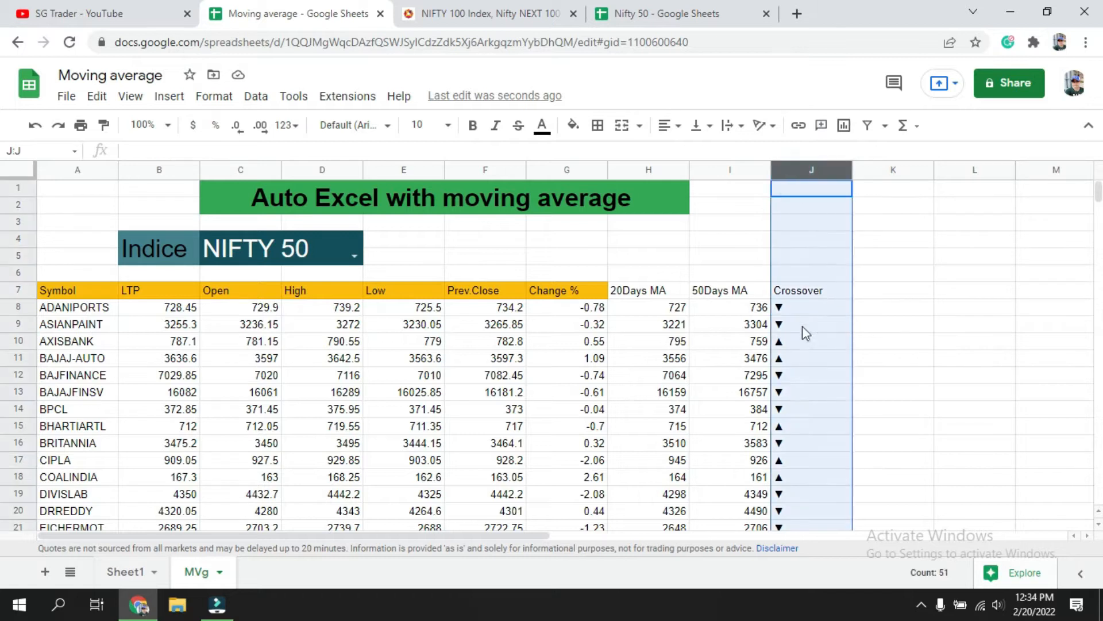
{"action": "right_click", "coordinate": [807, 256]}
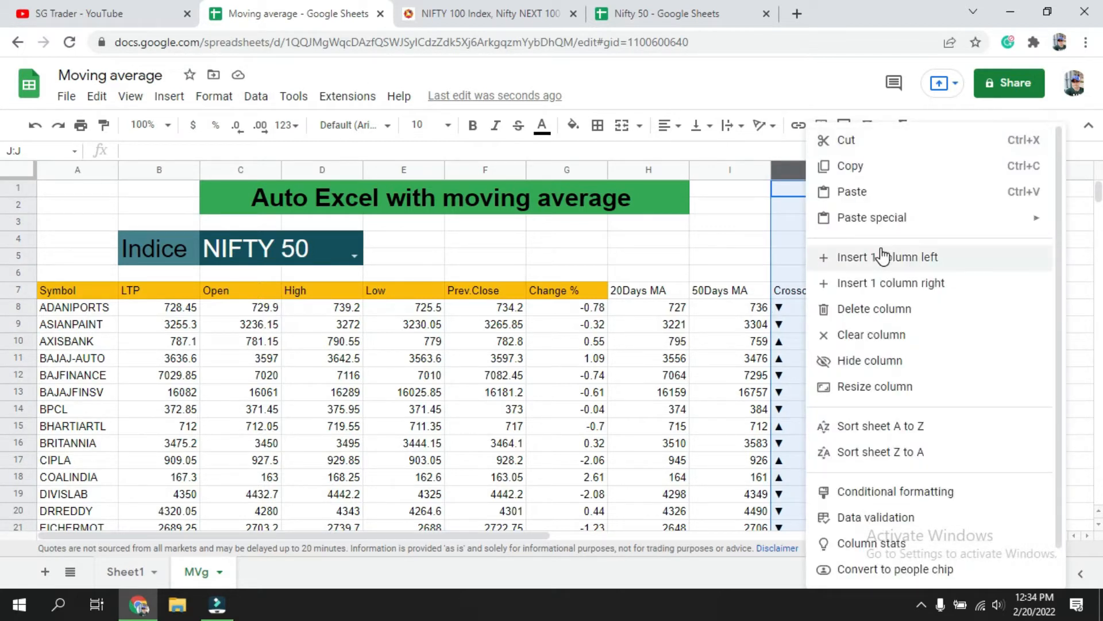
{"action": "left_click", "coordinate": [947, 490]}
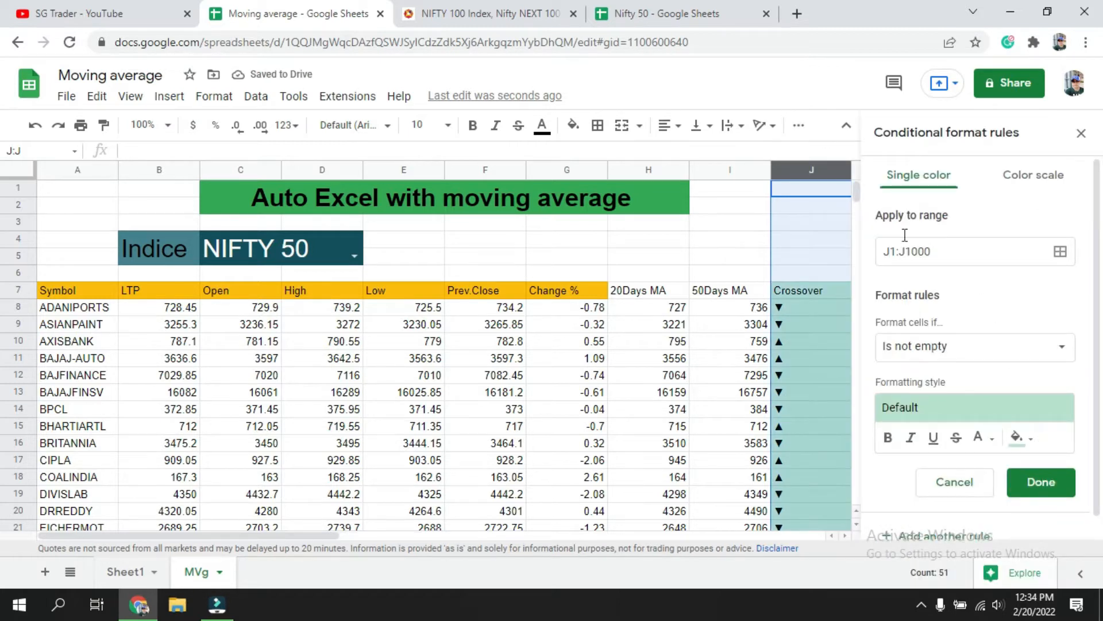
{"action": "left_click", "coordinate": [951, 346]}
{"action": "left_click", "coordinate": [950, 475]}
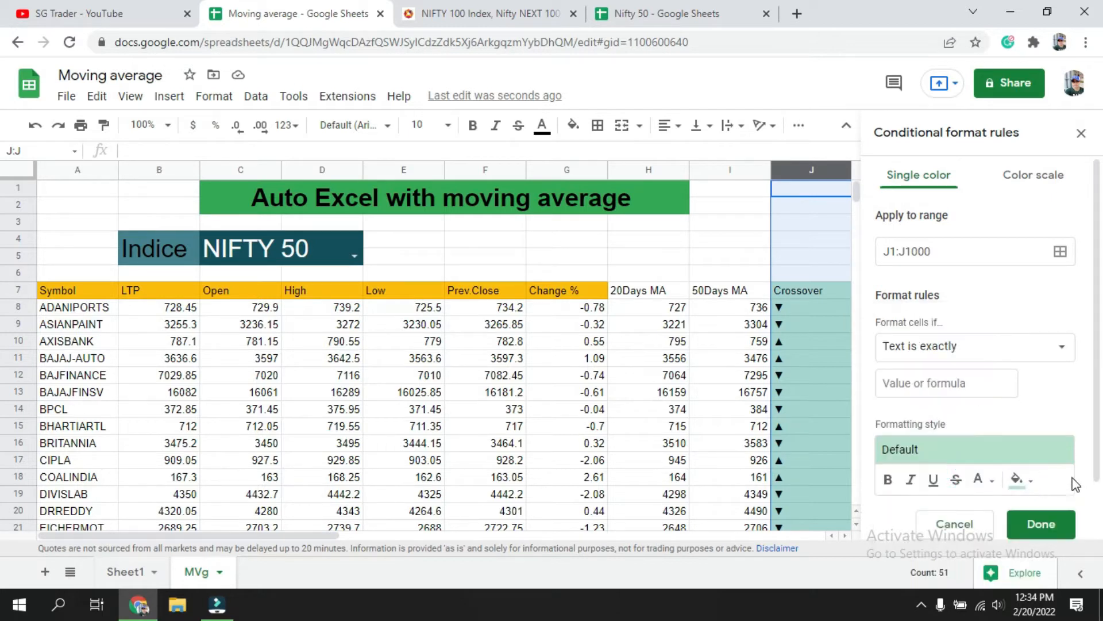
{"action": "key", "text": "ctrl+v"}
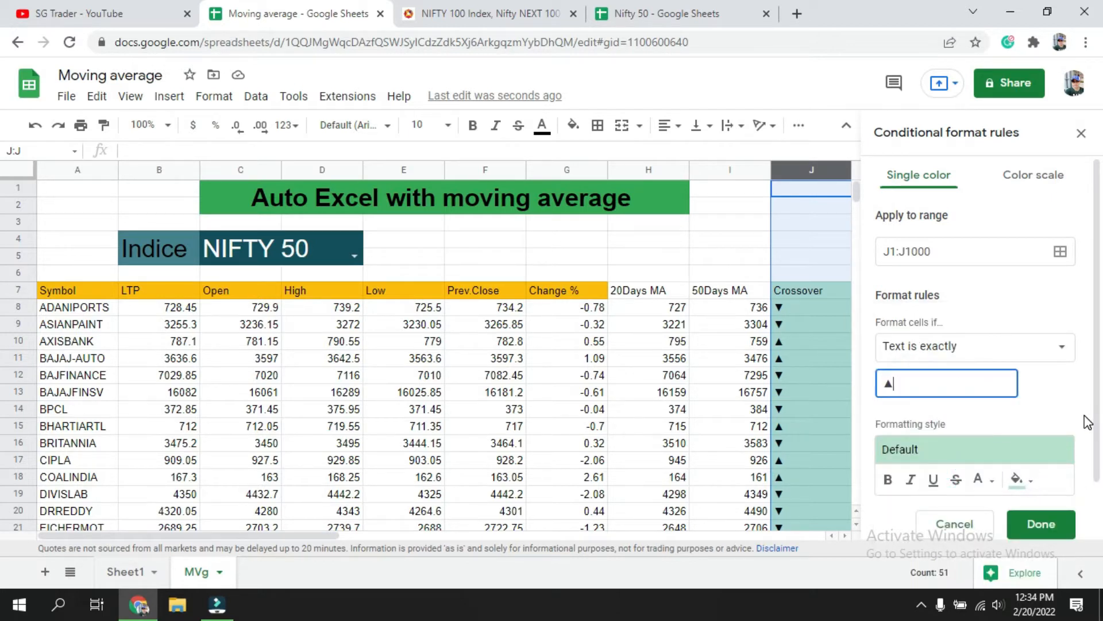
Give the ▲ rule bright green text with no fill colour and save the rule
{"action": "left_click", "coordinate": [979, 479]}
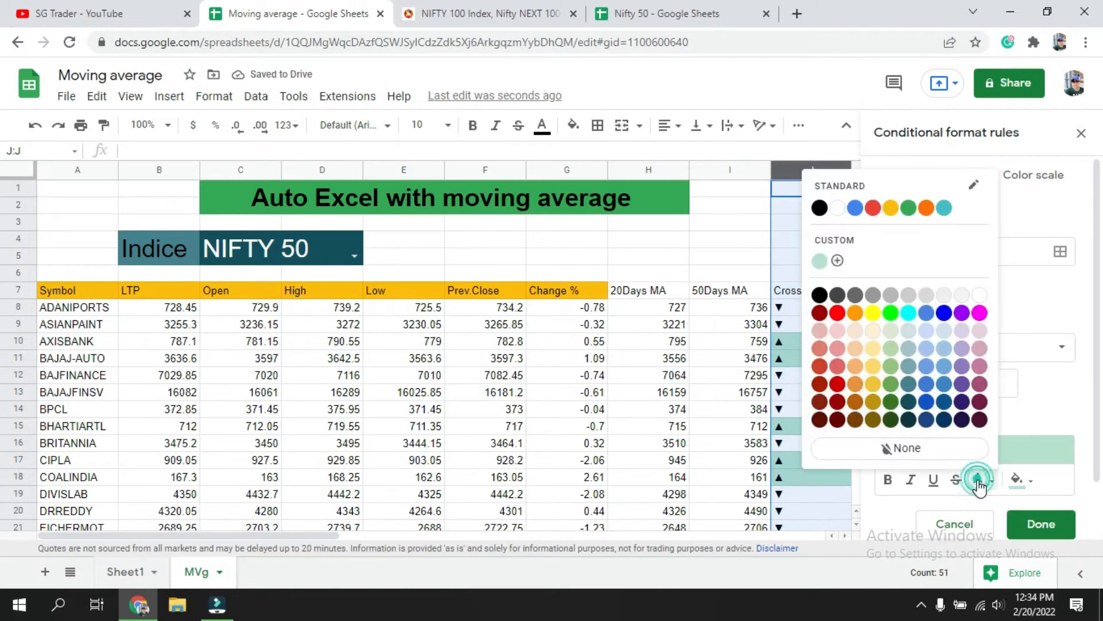
{"action": "left_click", "coordinate": [890, 312]}
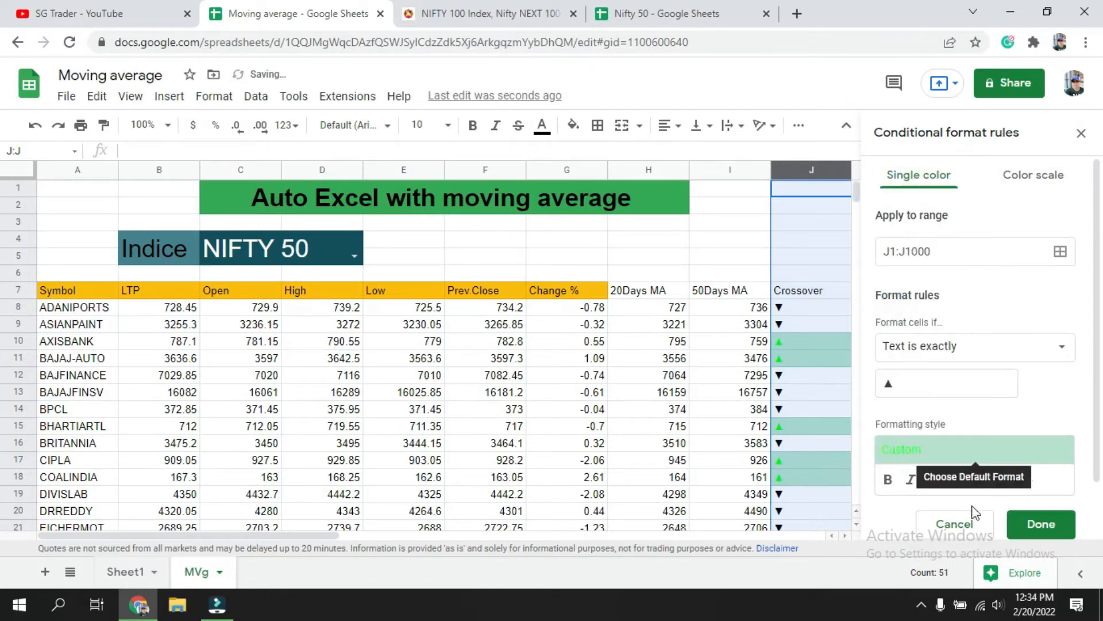
{"action": "left_click", "coordinate": [1017, 479]}
{"action": "left_click", "coordinate": [929, 451]}
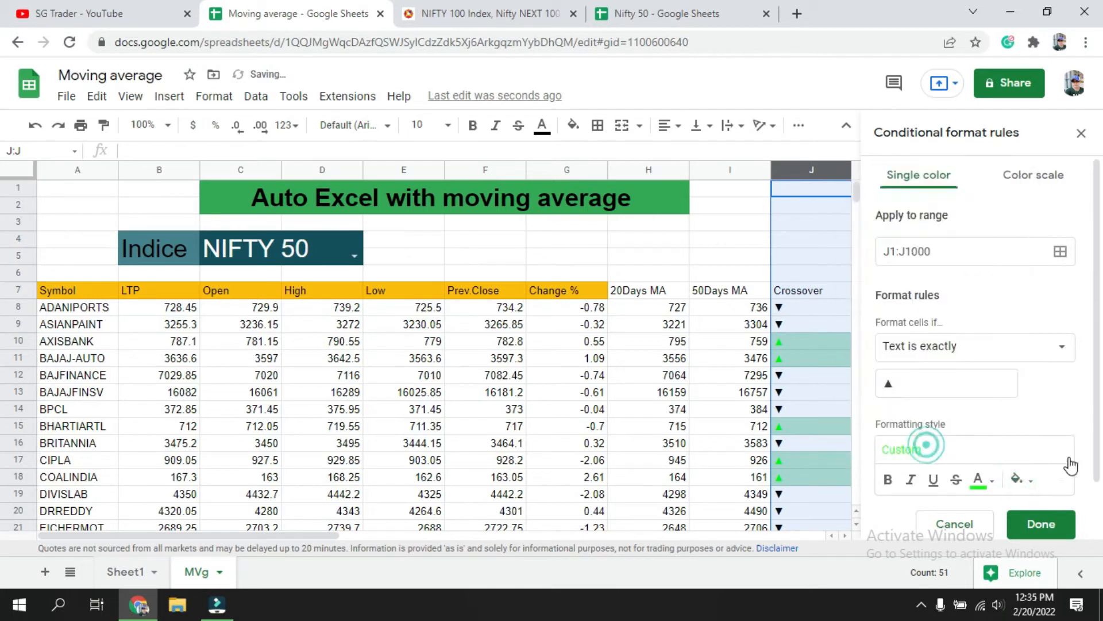
{"action": "left_click", "coordinate": [1043, 525]}
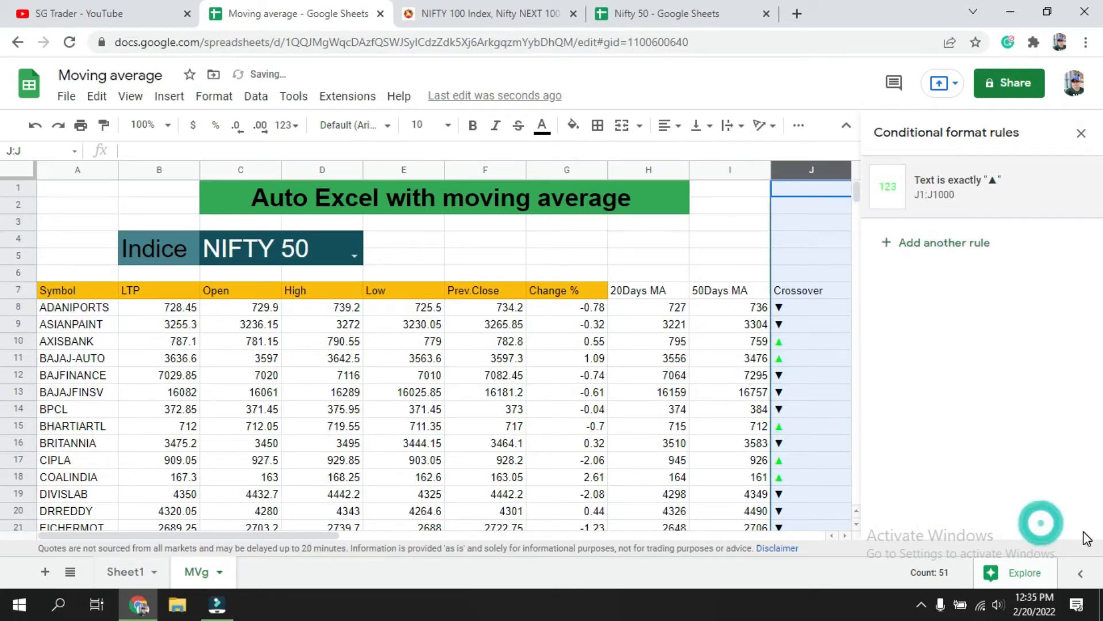
Copy the ▼ symbol from the formula in J8, leaving the formula unedited
{"action": "left_click", "coordinate": [810, 345]}
{"action": "left_click", "coordinate": [805, 305]}
{"action": "double_click", "coordinate": [214, 151]}
{"action": "key", "text": "ctrl+c"}
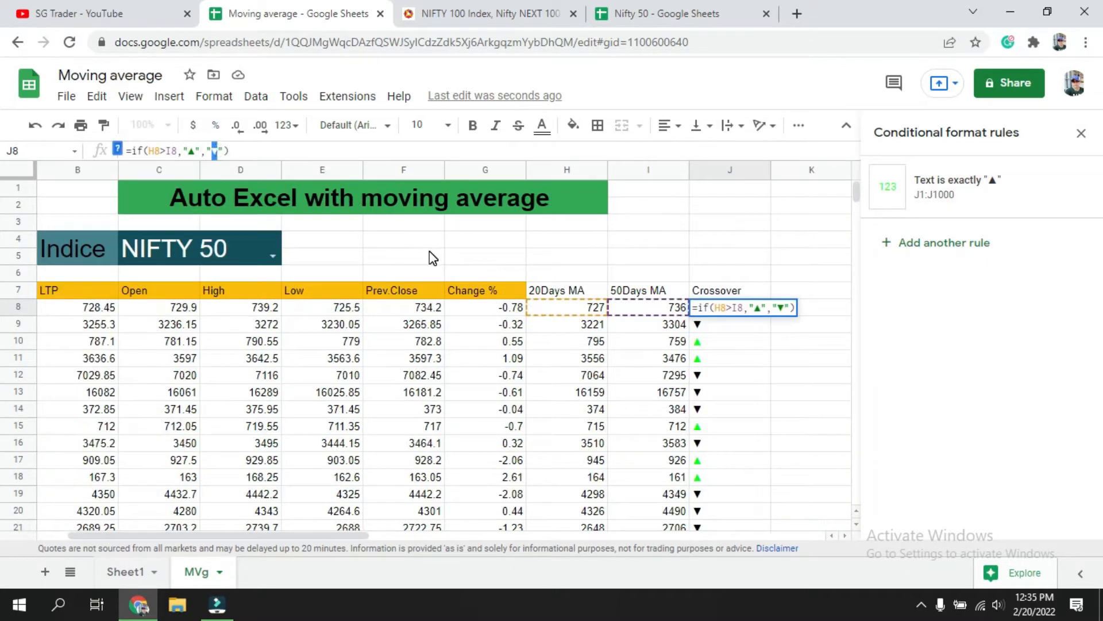
{"action": "key", "text": "Escape"}
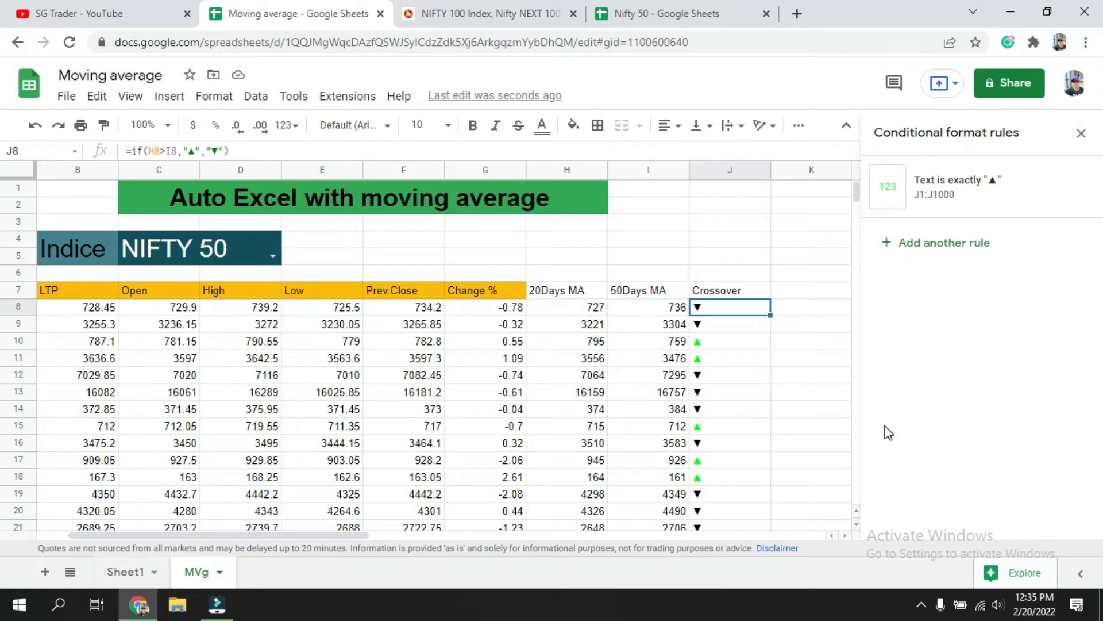
{"action": "left_click", "coordinate": [966, 243]}
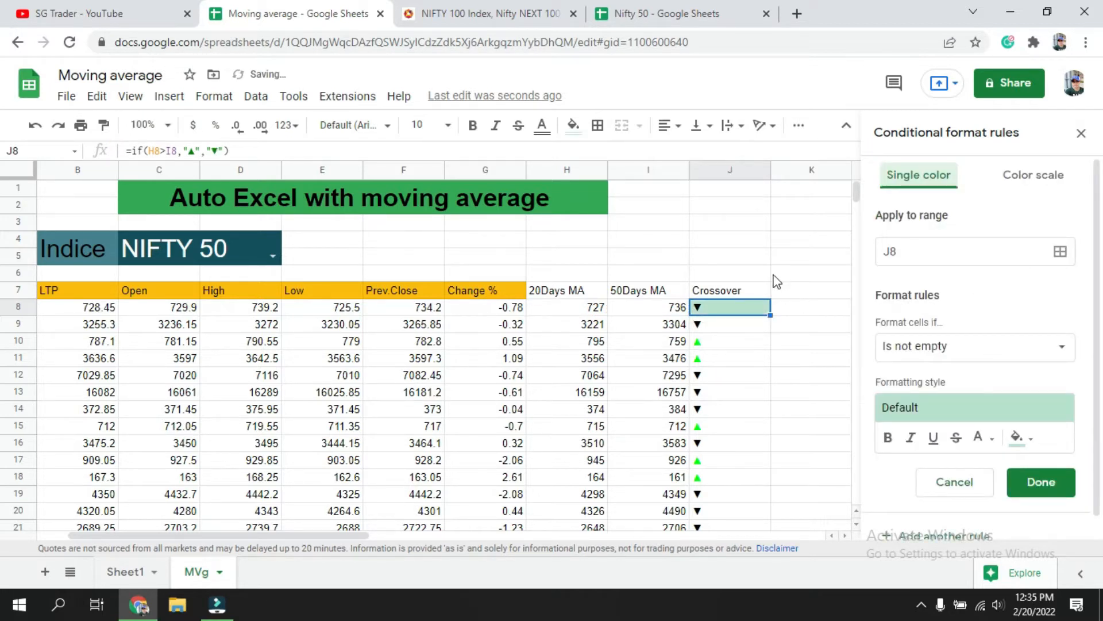
{"action": "left_click", "coordinate": [730, 170]}
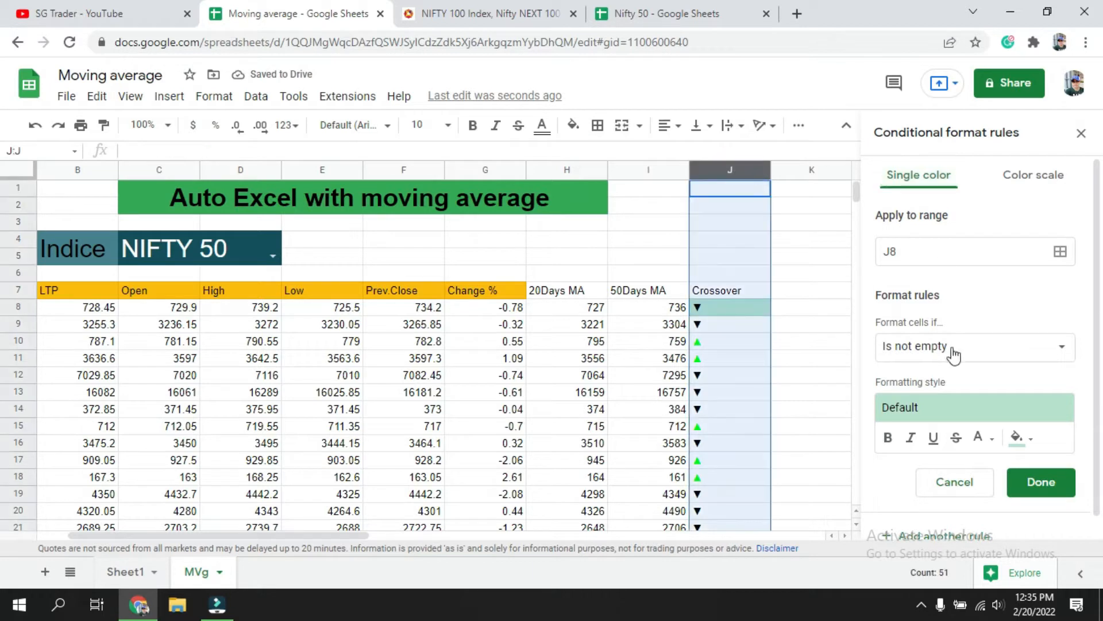
{"action": "left_click", "coordinate": [970, 480]}
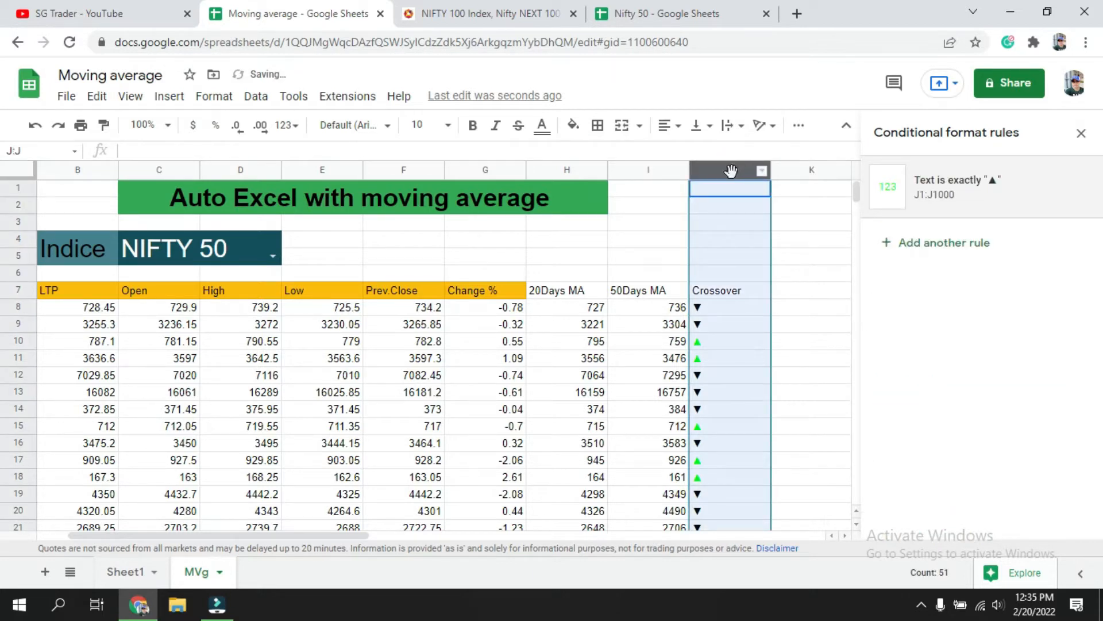
Add another conditional formatting rule for J1:J1000 with the condition "Text is exactly" ▼
{"action": "left_click", "coordinate": [924, 248]}
{"action": "left_click", "coordinate": [978, 352]}
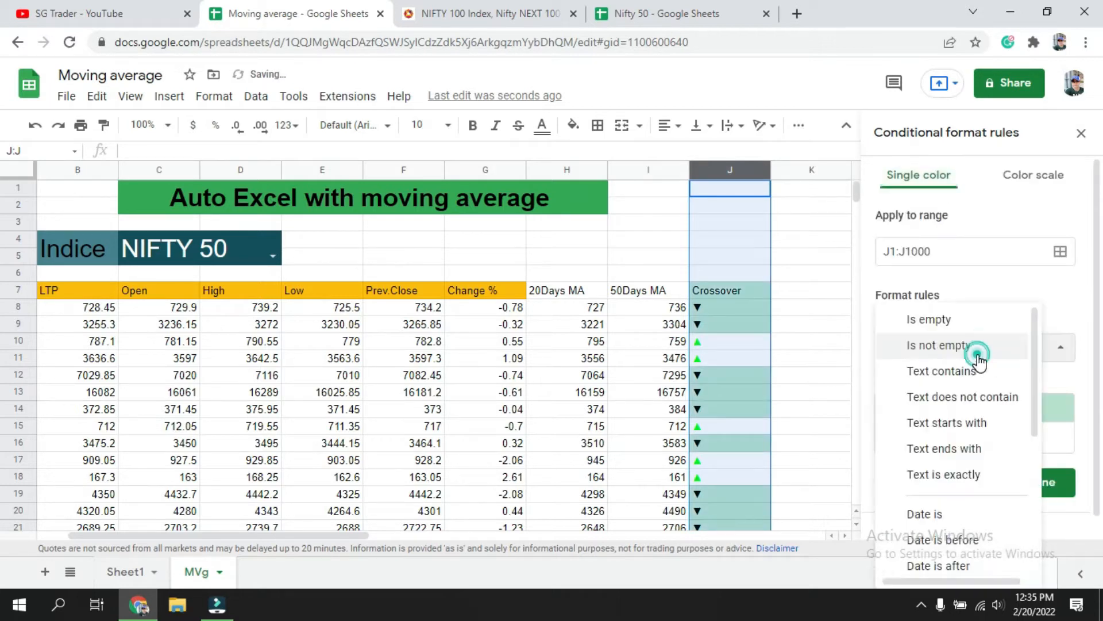
{"action": "left_click", "coordinate": [966, 473]}
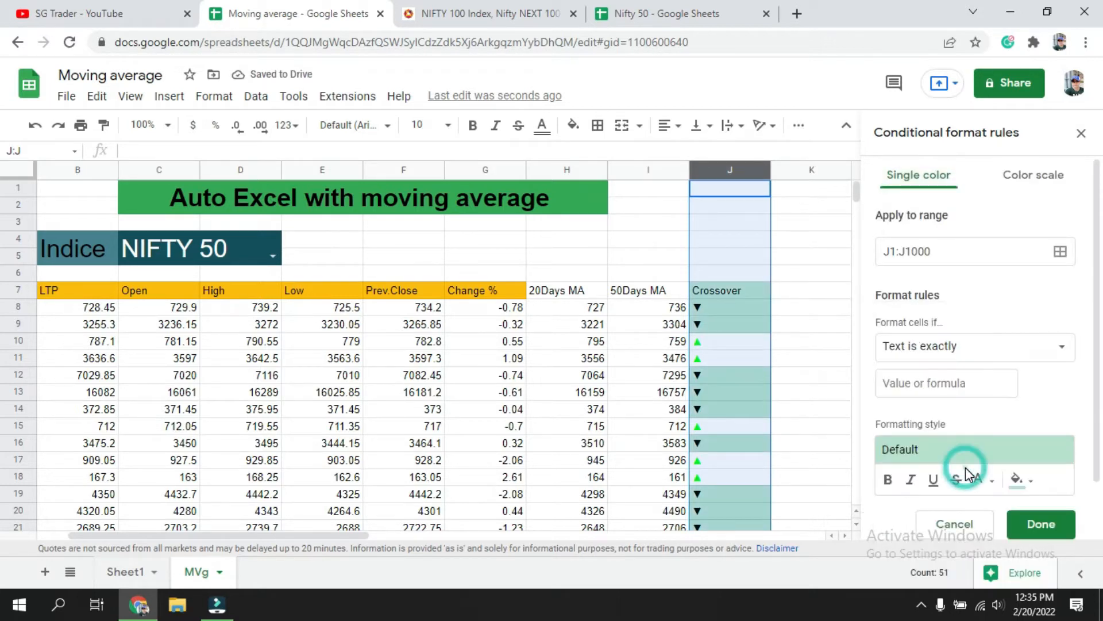
{"action": "left_click", "coordinate": [936, 383]}
{"action": "key", "text": "ctrl+v"}
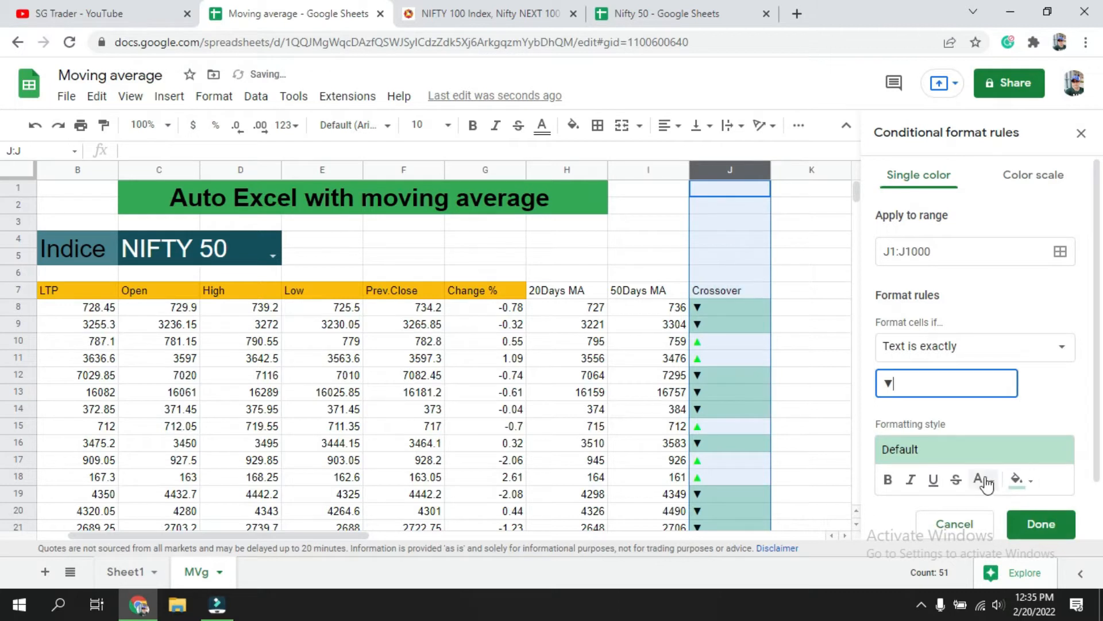
Give the ▼ rule dark red text with no fill colour, save it and close the conditional formatting rules
{"action": "left_click", "coordinate": [983, 480]}
{"action": "left_click", "coordinate": [983, 480]}
{"action": "left_click", "coordinate": [983, 481]}
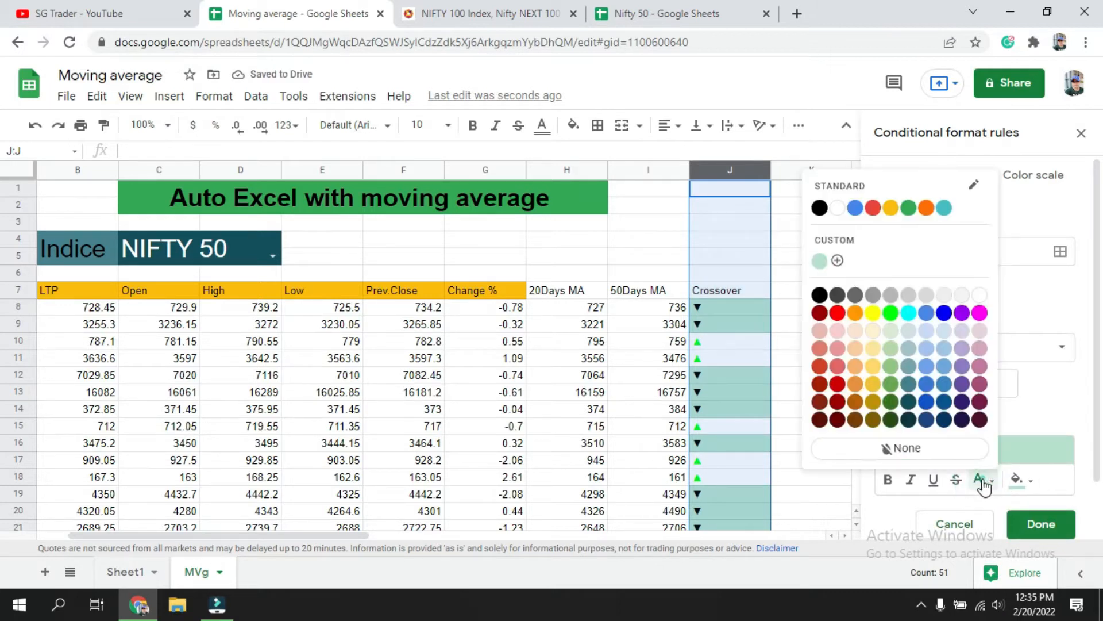
{"action": "left_click", "coordinate": [820, 314]}
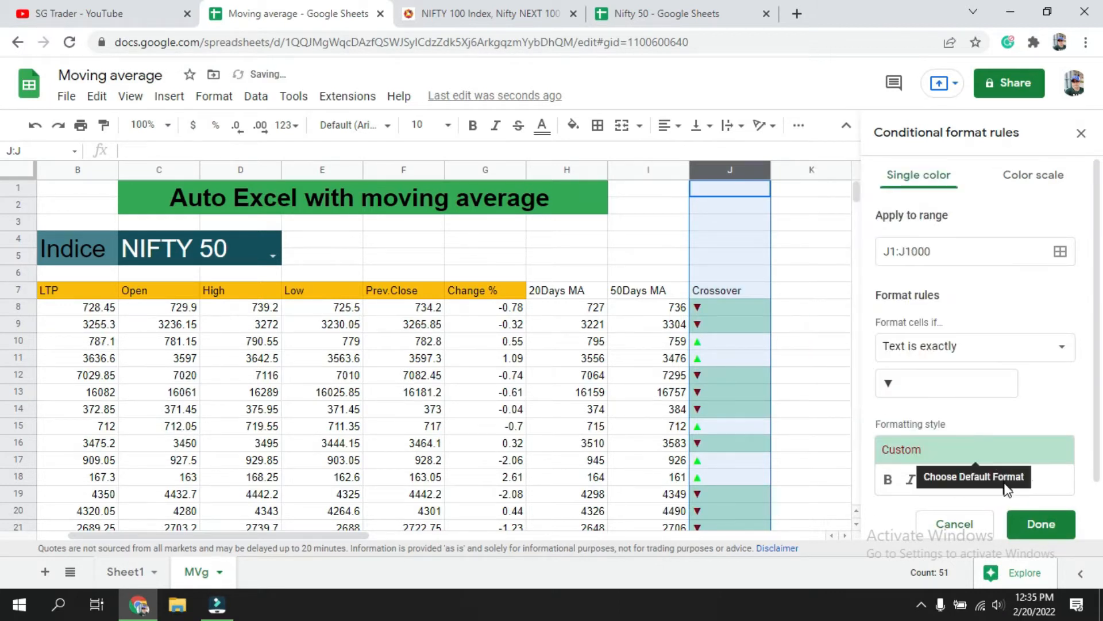
{"action": "left_click", "coordinate": [1016, 482]}
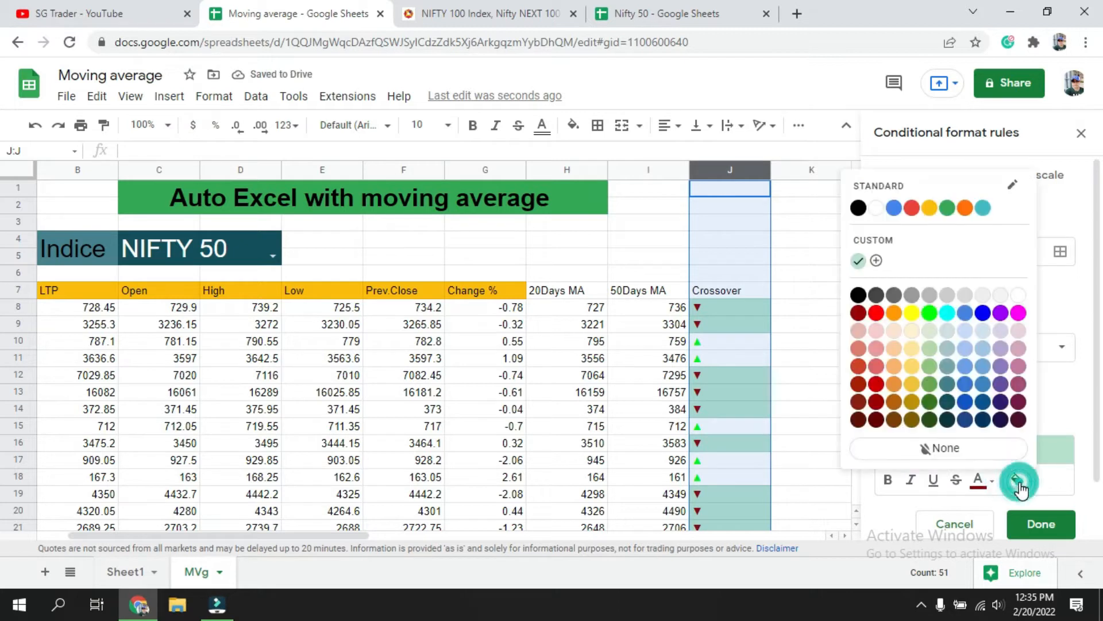
{"action": "left_click", "coordinate": [958, 451]}
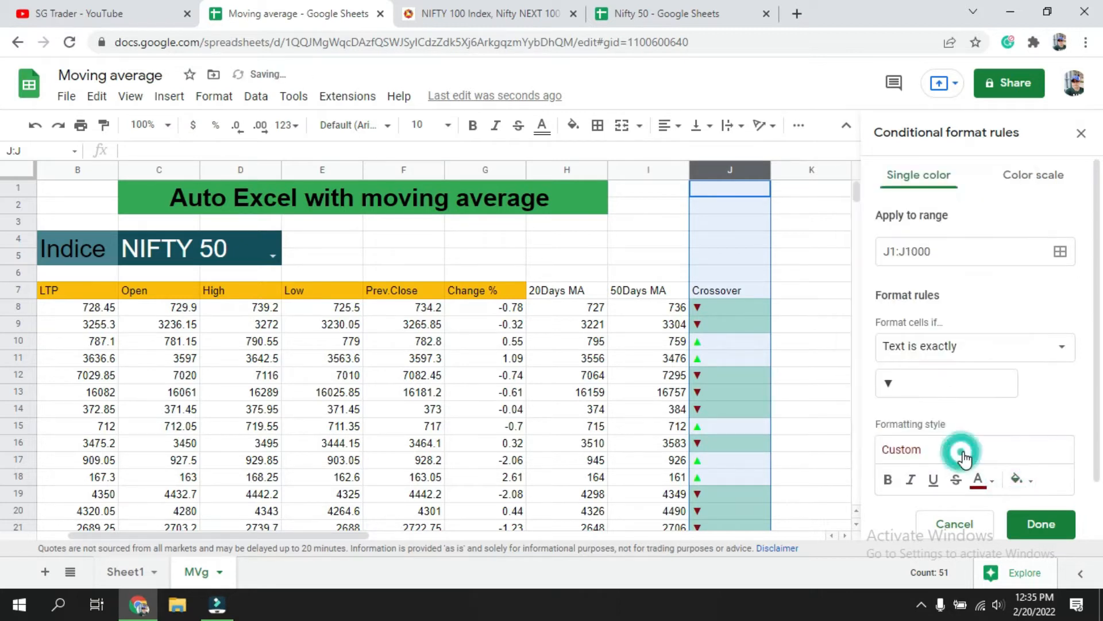
{"action": "left_click", "coordinate": [1051, 535]}
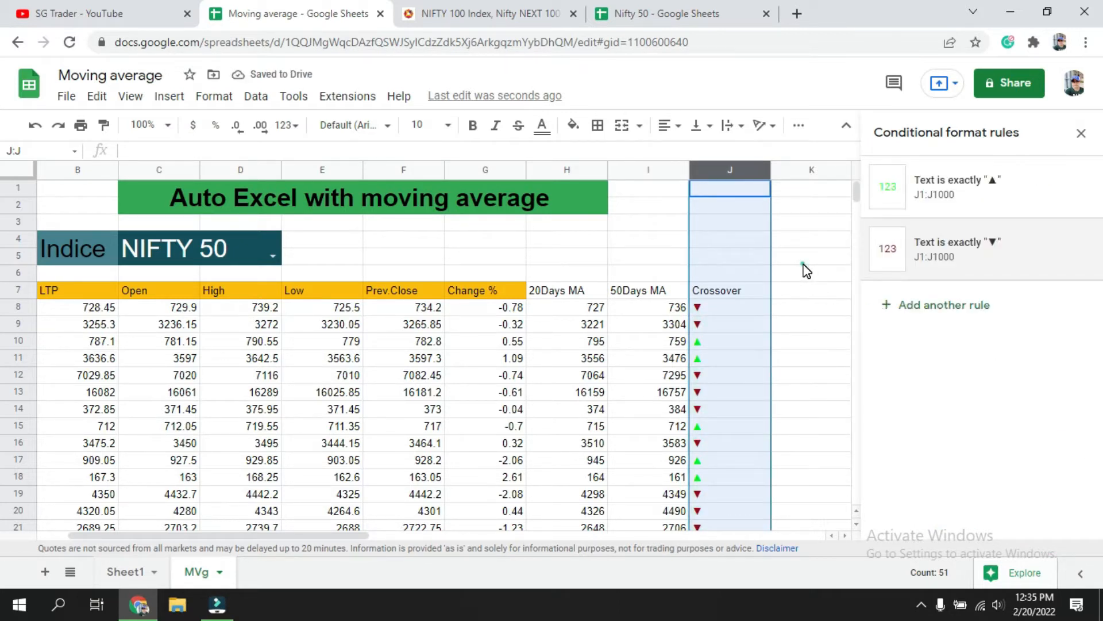
{"action": "left_click", "coordinate": [803, 263]}
{"action": "left_click", "coordinate": [1081, 133]}
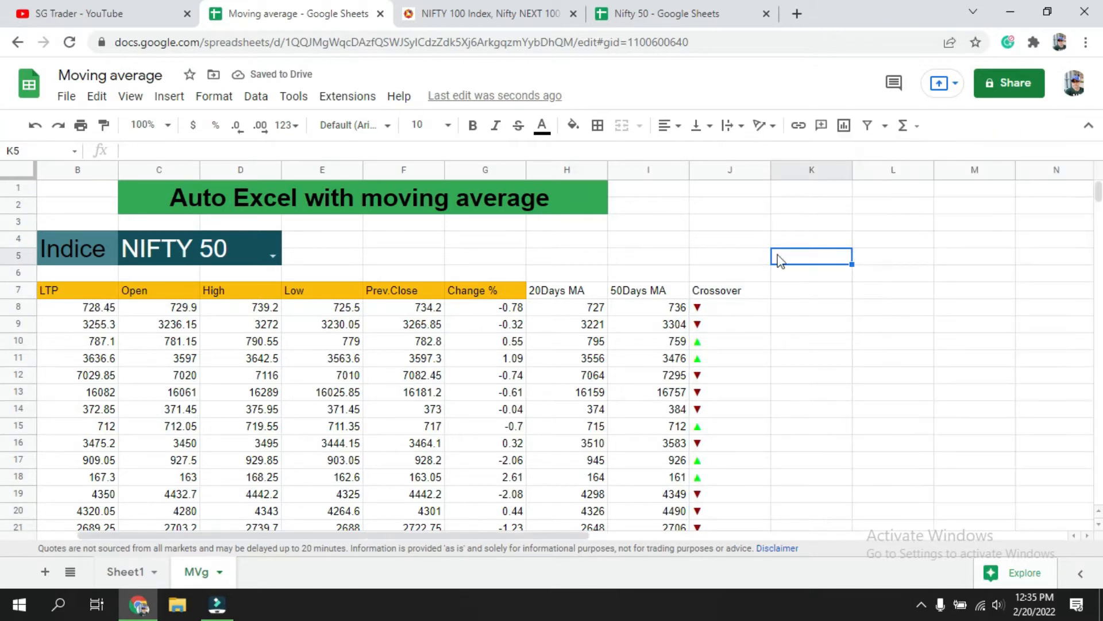
Fill the 20Days MA, 50Days MA and Crossover header cells (H7:J7) with the standard yellow used by the other headers
{"action": "scroll", "coordinate": [818, 394], "scroll_direction": "down", "scroll_amount": 2}
{"action": "scroll", "coordinate": [818, 394], "scroll_direction": "up", "scroll_amount": 1}
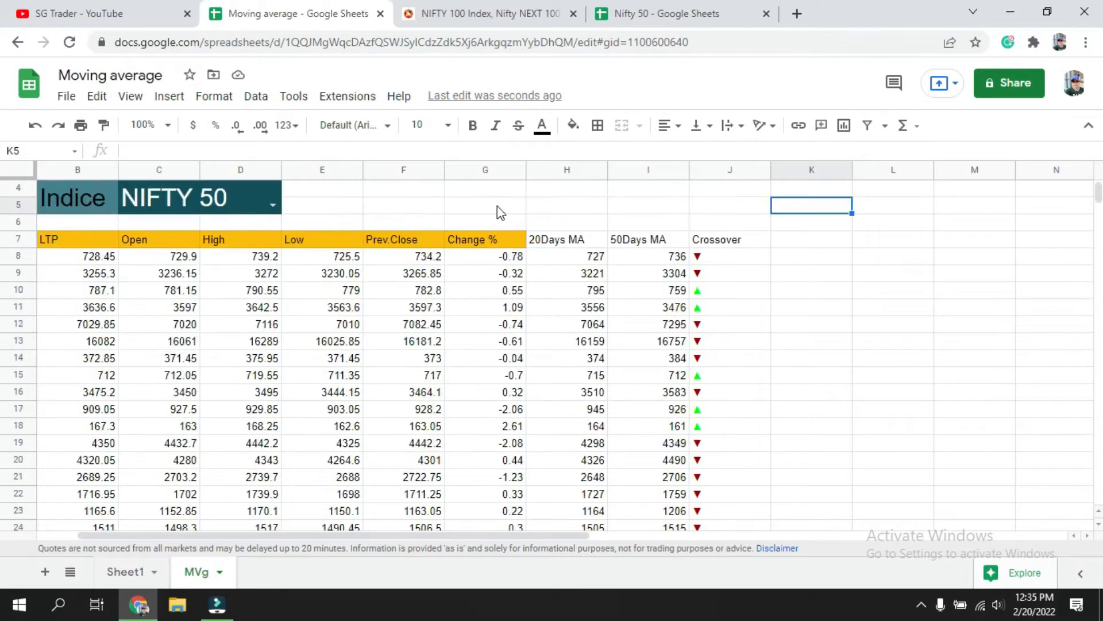
{"action": "left_click_drag", "start_coordinate": [561, 239], "coordinate": [707, 241]}
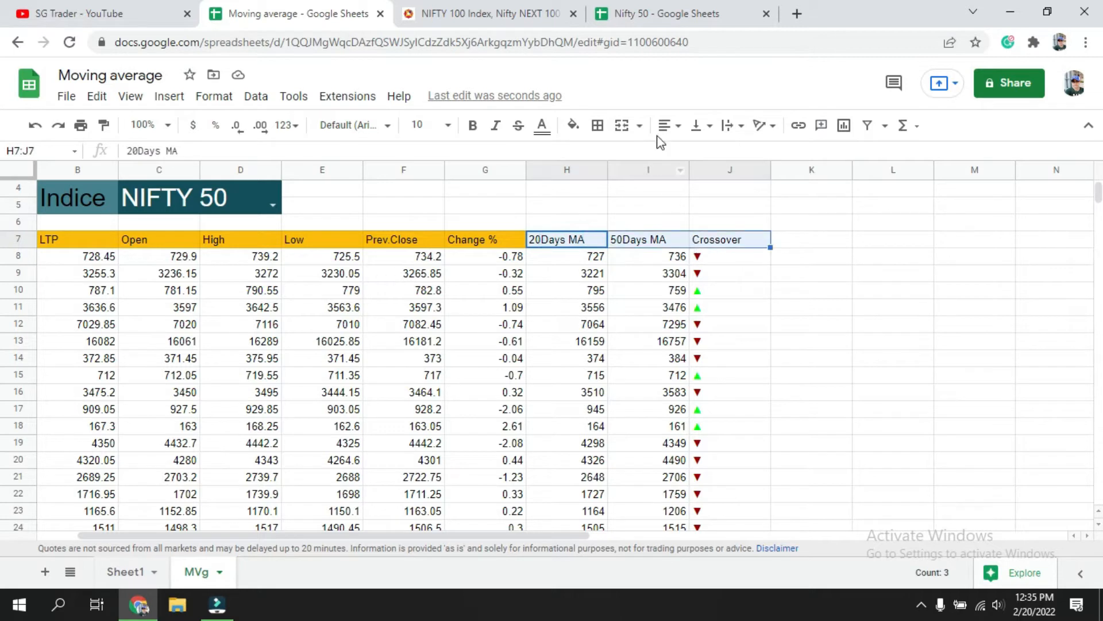
{"action": "left_click", "coordinate": [573, 125]}
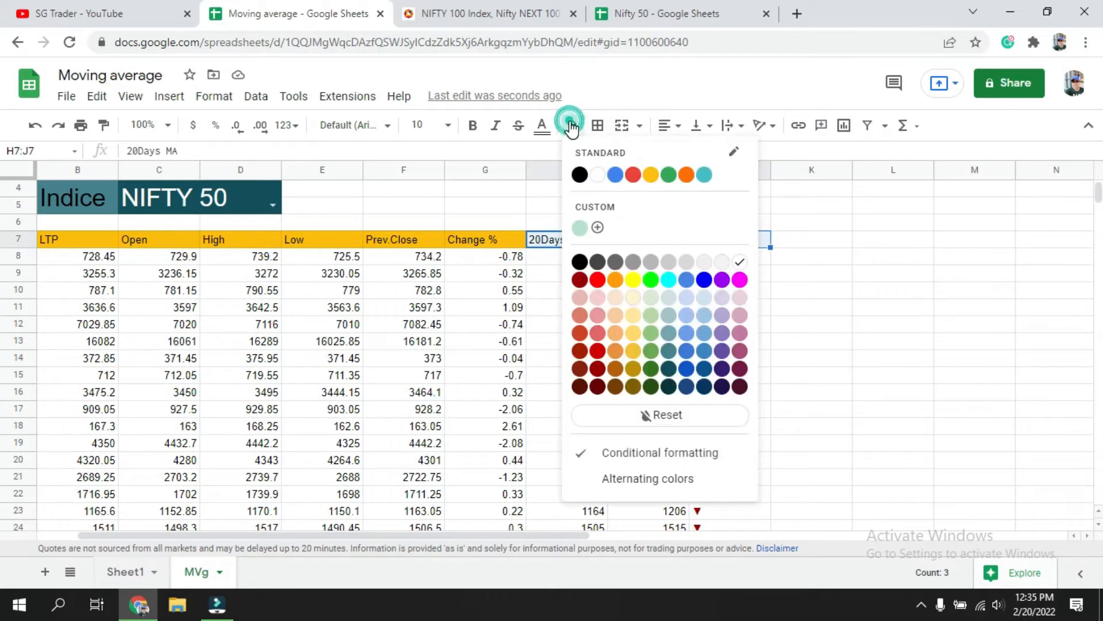
{"action": "left_click", "coordinate": [649, 177]}
{"action": "left_click", "coordinate": [839, 417]}
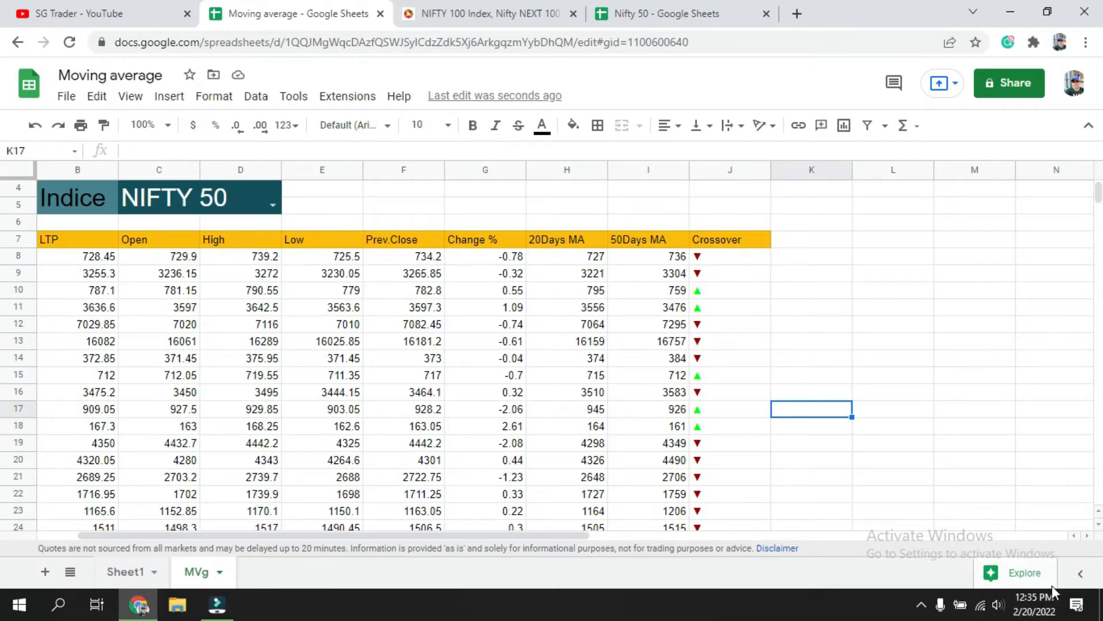
Enter the formula =if(and(b8>f8,b8>d8),"UP","") in K8, comparing the LTP with the previous close and the high
{"action": "left_click_drag", "start_coordinate": [552, 540], "coordinate": [537, 534]}
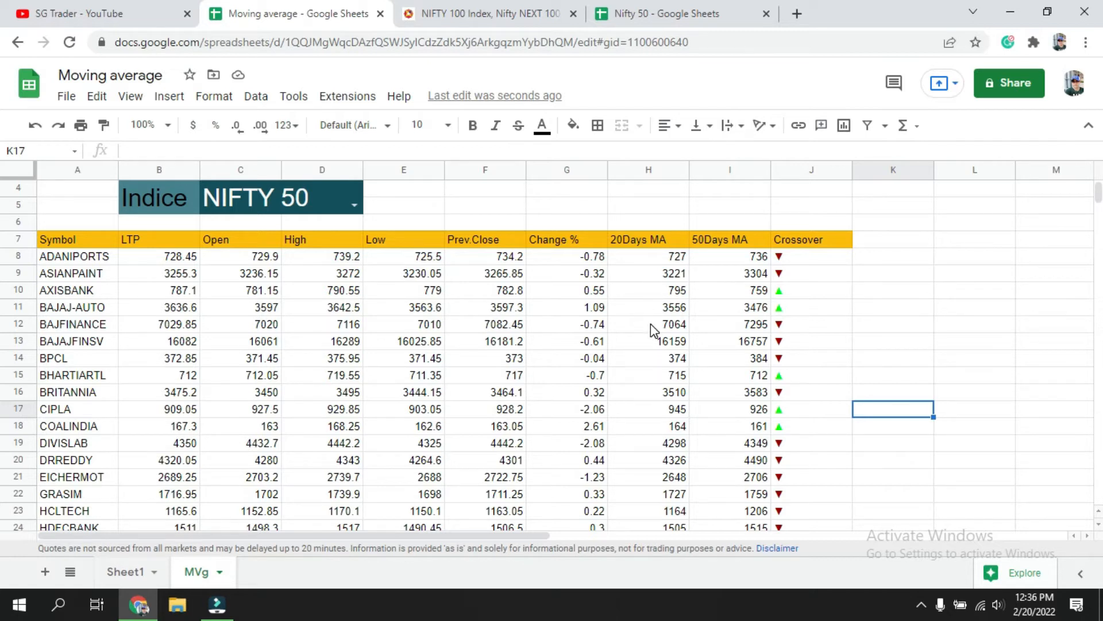
{"action": "left_click", "coordinate": [866, 238]}
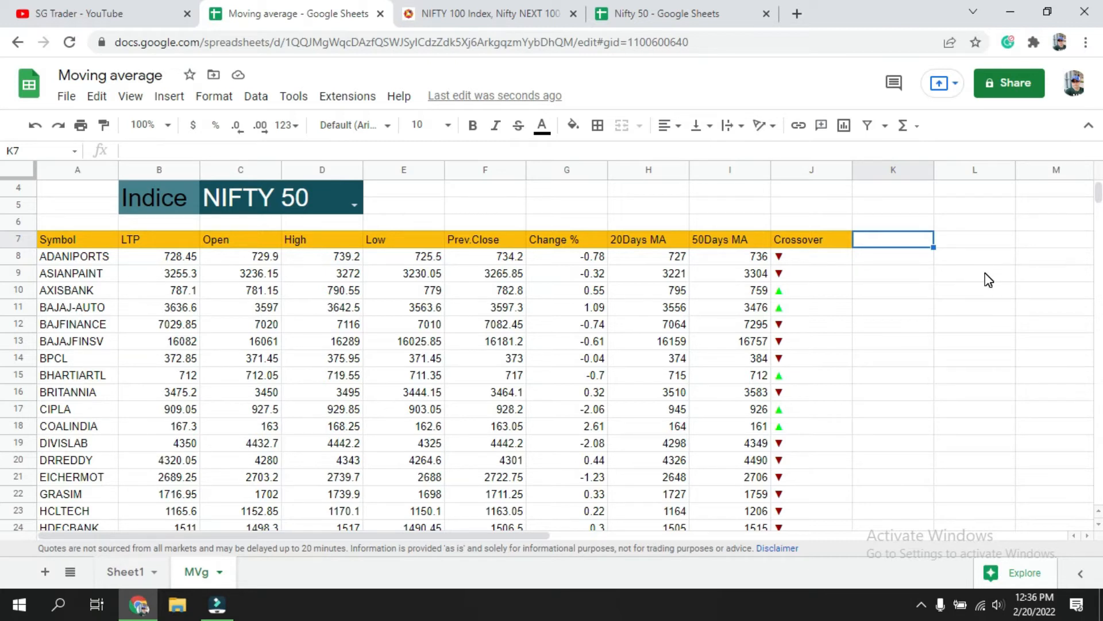
{"action": "key", "text": "Down"}
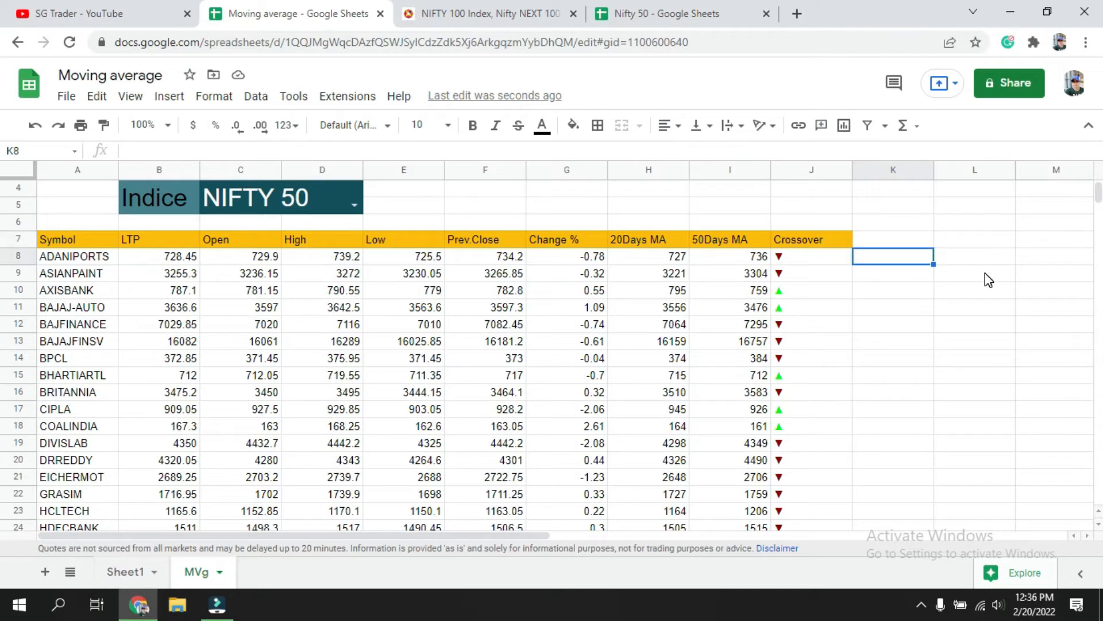
{"action": "type", "text": "="}
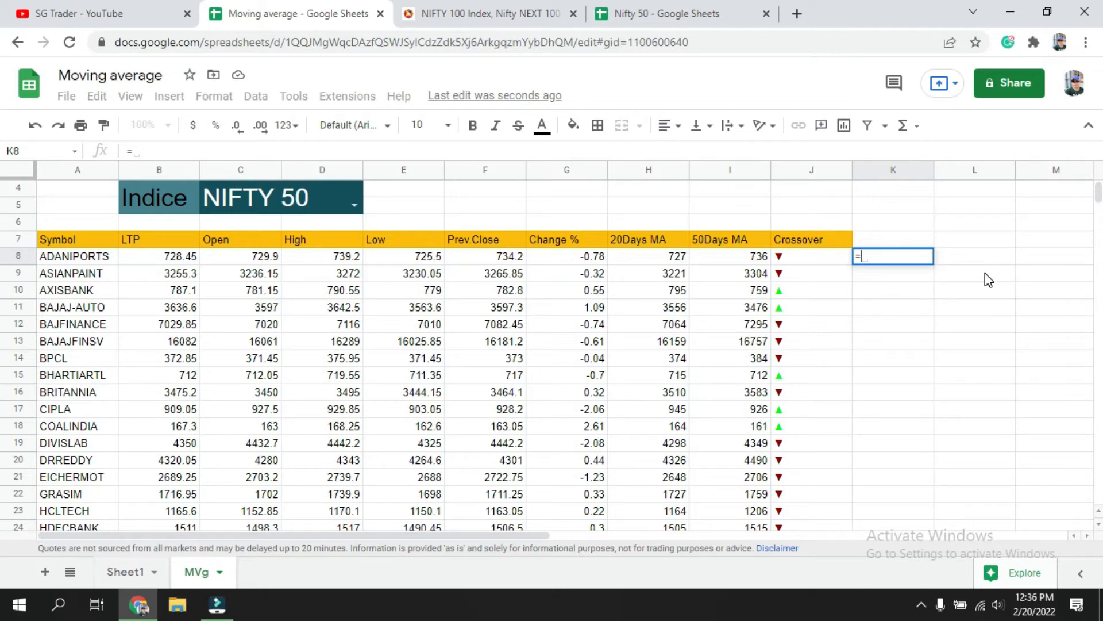
{"action": "type", "text": "if"}
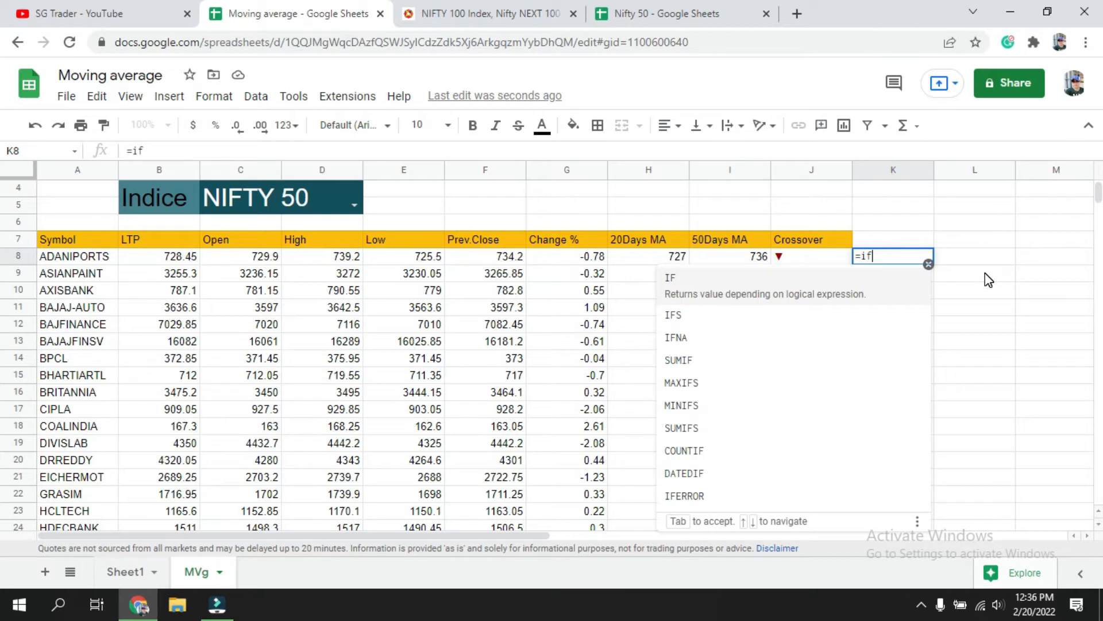
{"action": "type", "text": "(an"}
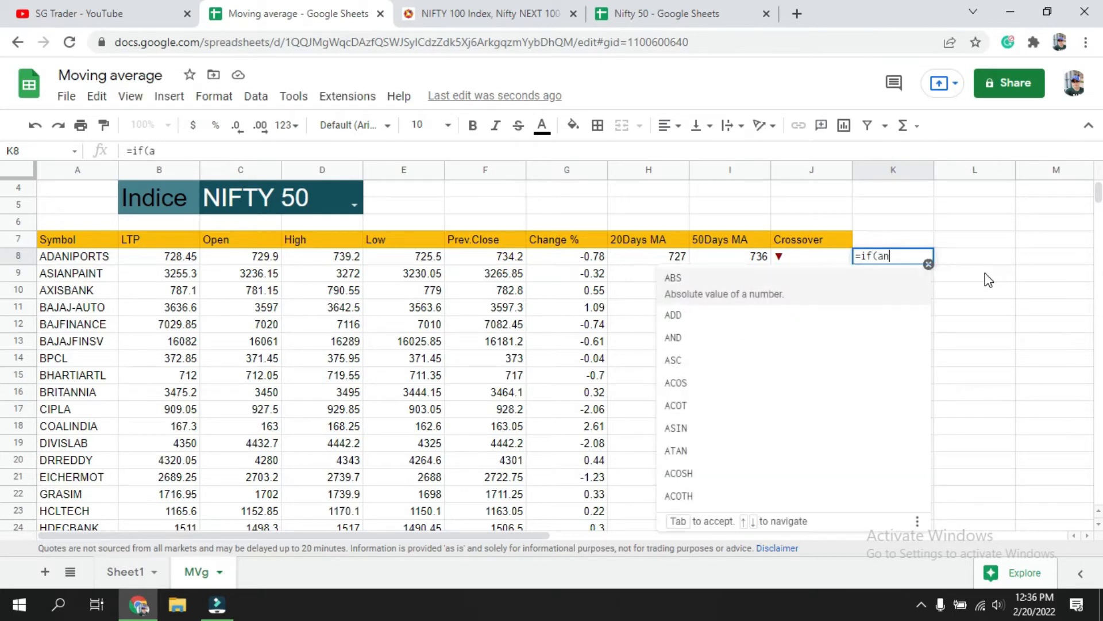
{"action": "type", "text": "d("}
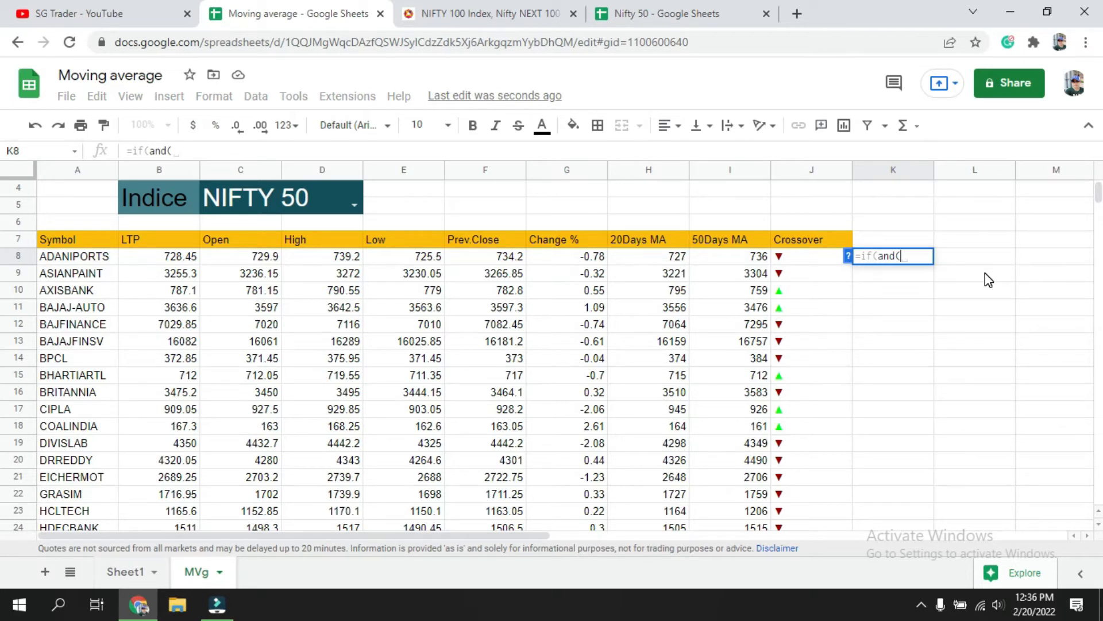
{"action": "type", "text": "b8"}
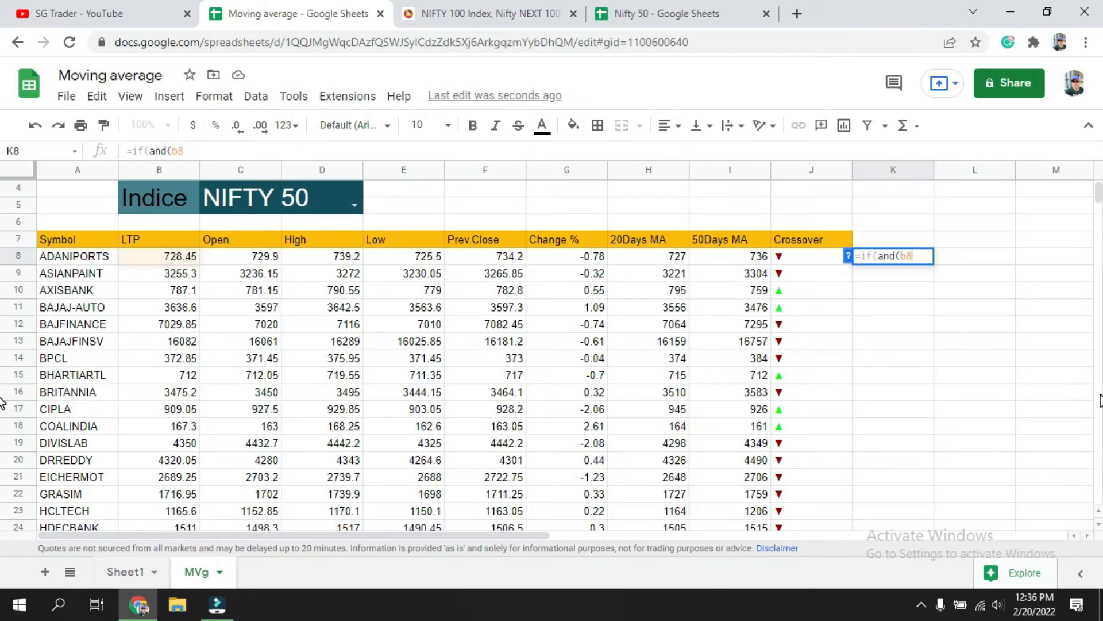
{"action": "type", "text": ">f8"}
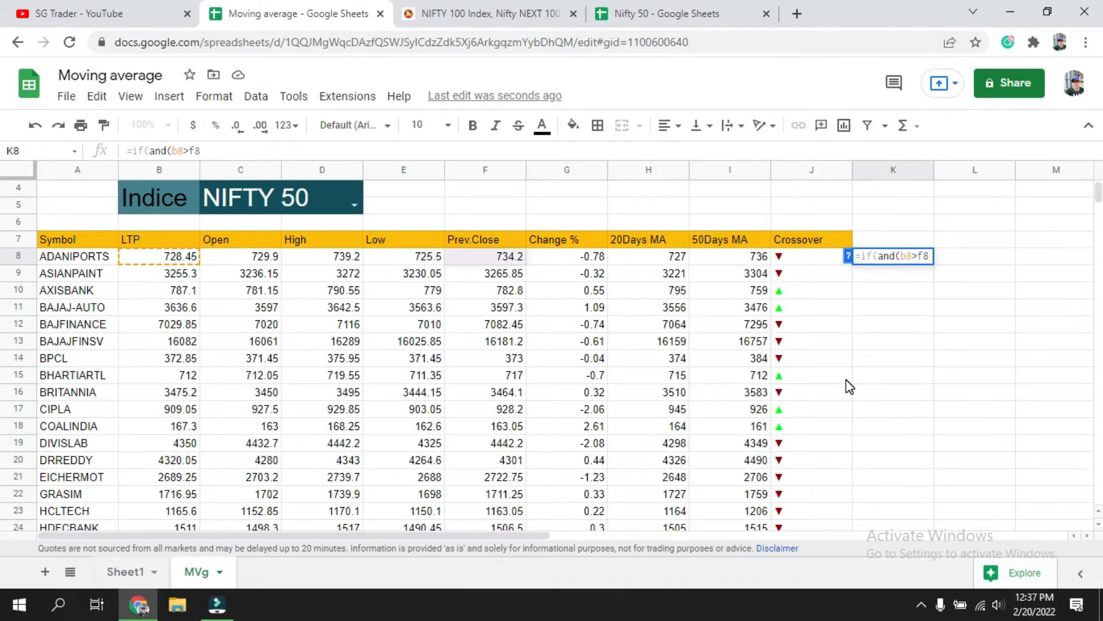
{"action": "type", "text": ","}
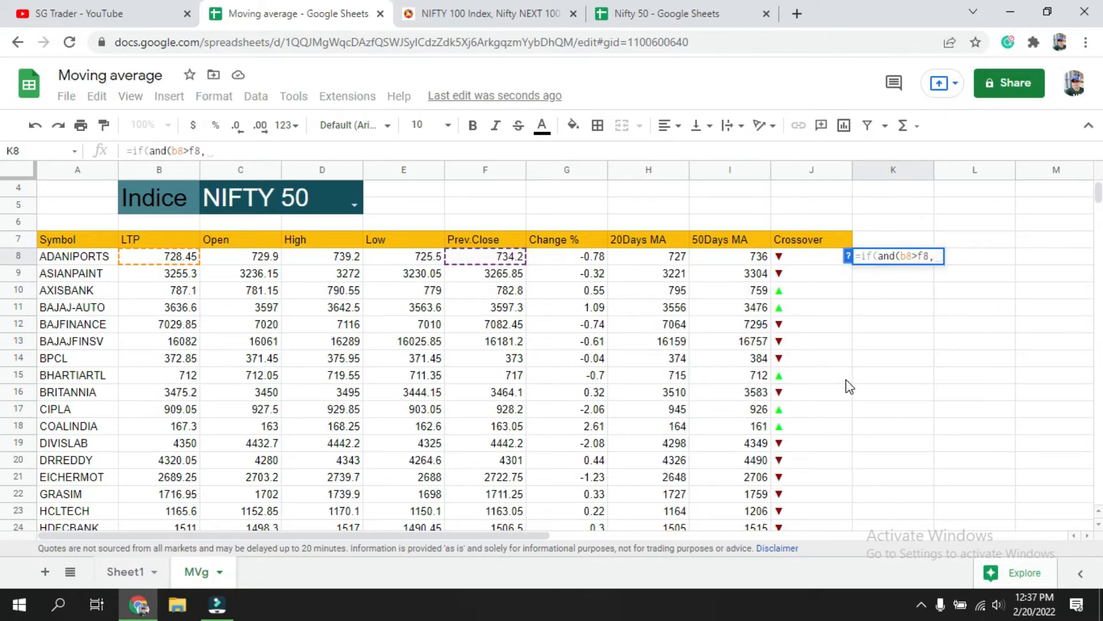
{"action": "type", "text": "b8?"}
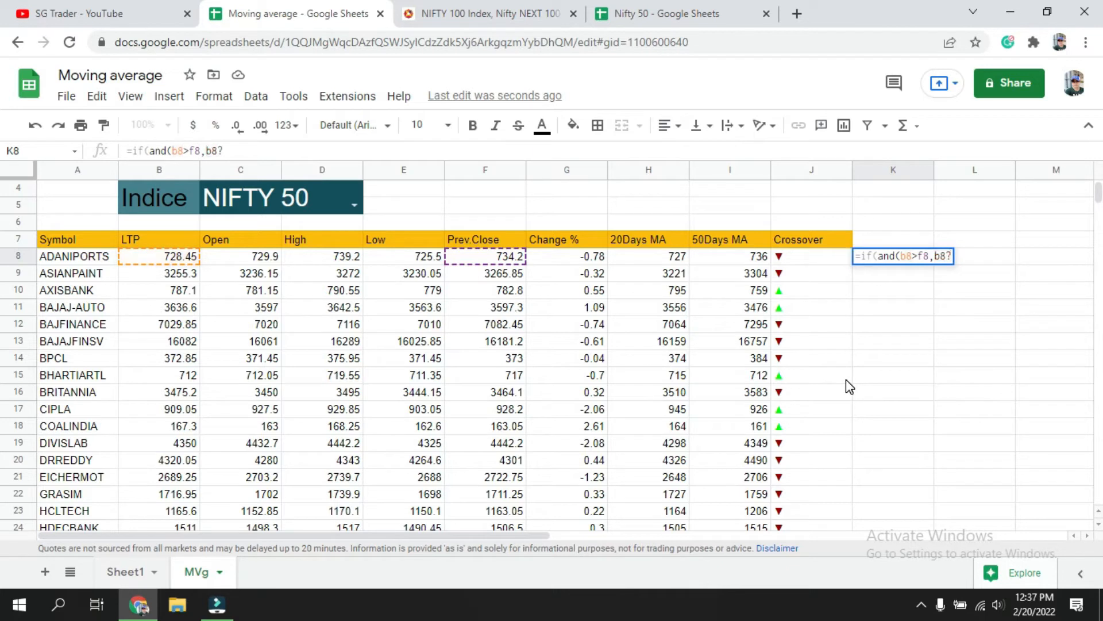
{"action": "key", "text": "BackSpace"}
{"action": "type", "text": ">"}
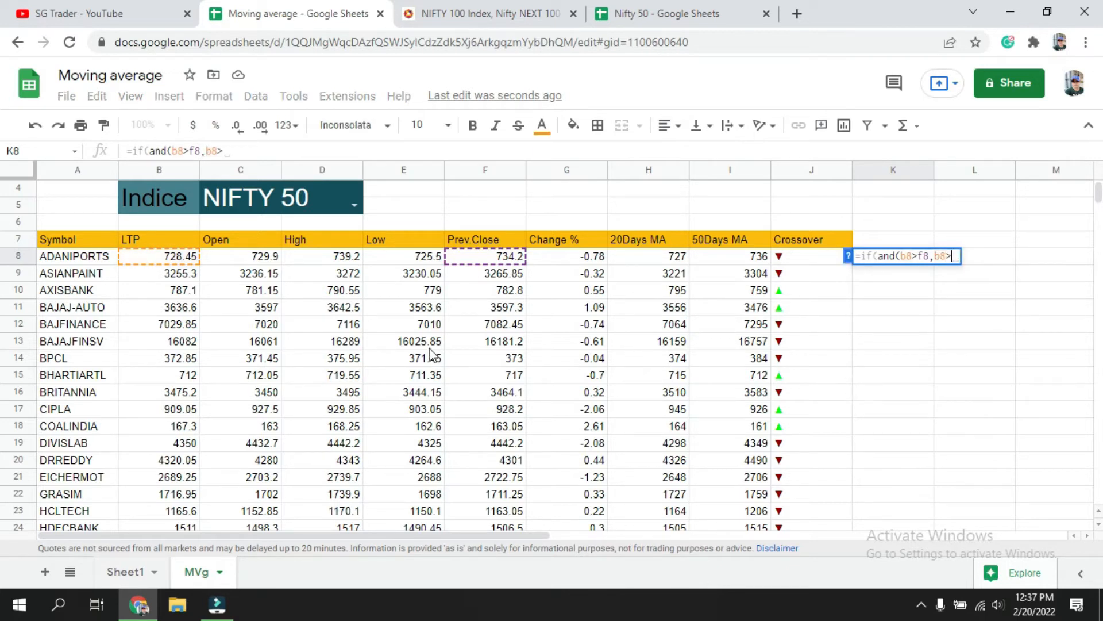
{"action": "type", "text": "d"}
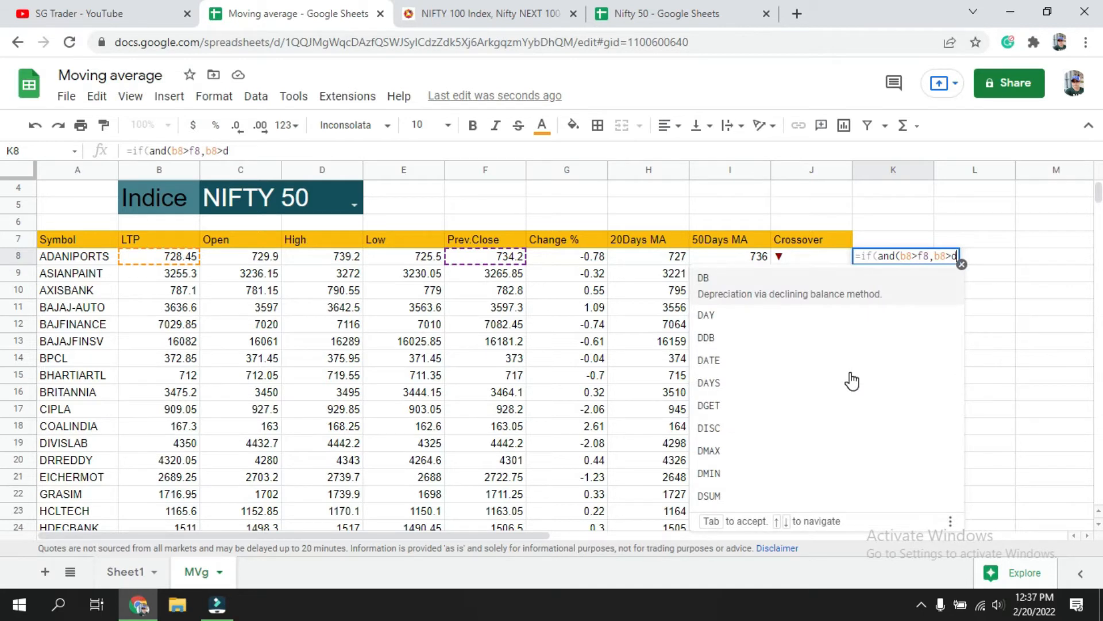
{"action": "type", "text": "8"}
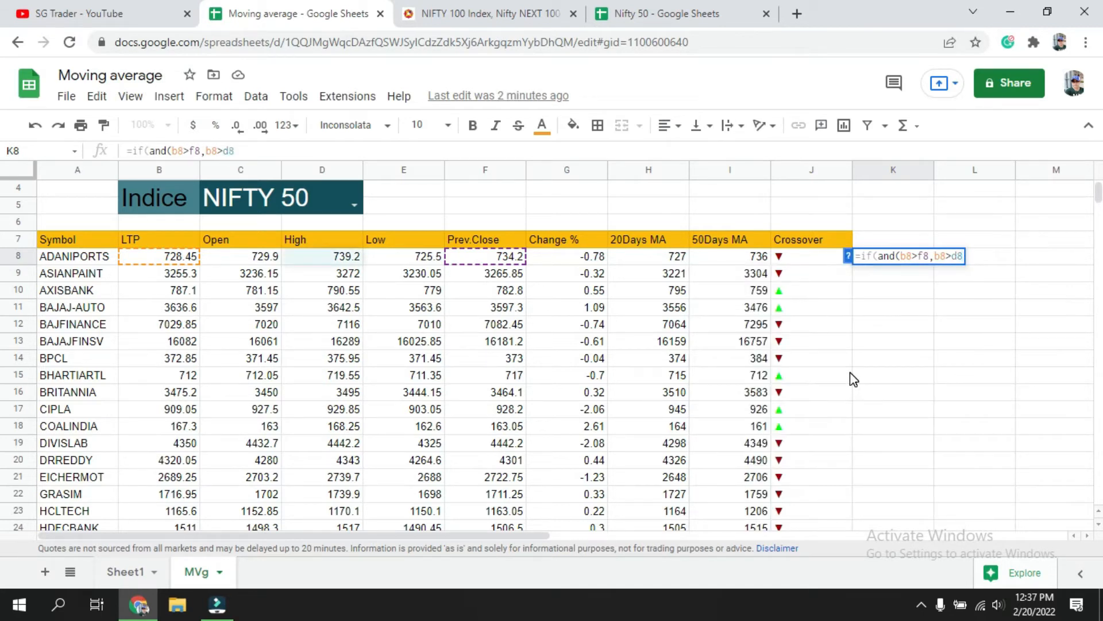
{"action": "type", "text": "),\""}
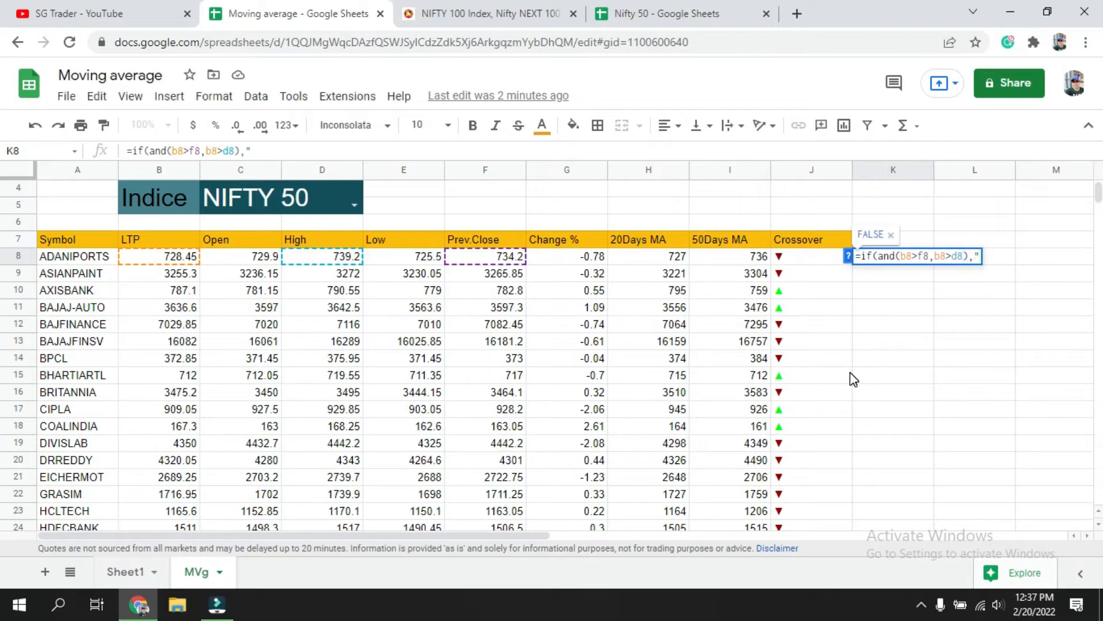
{"action": "type", "text": "UP\",\"\""}
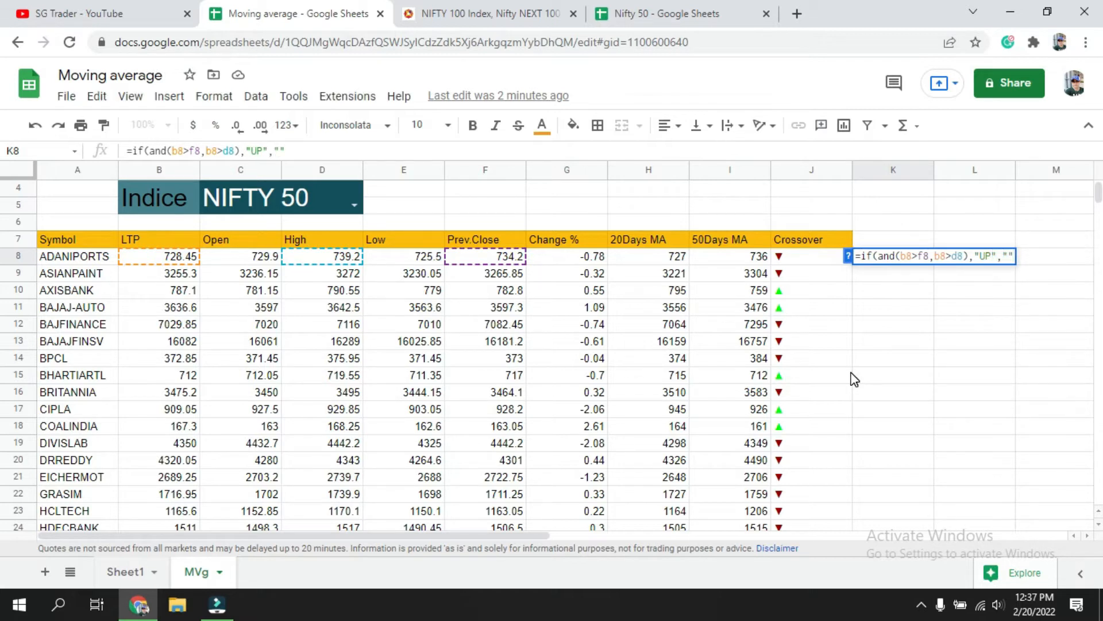
{"action": "type", "text": ")"}
{"action": "key", "text": "Return"}
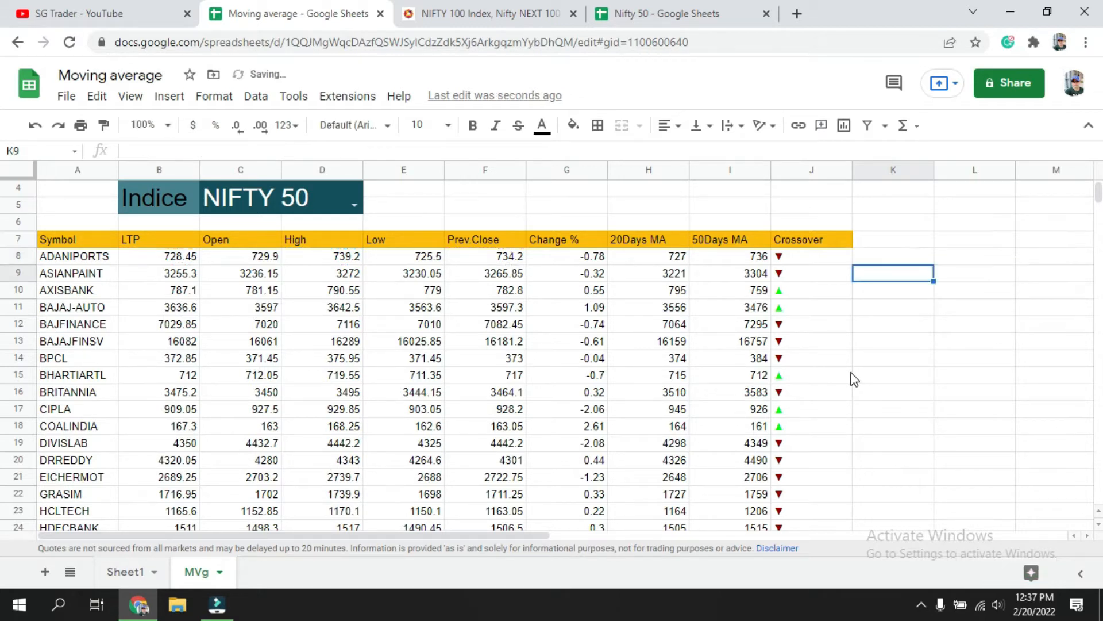
Fill the K8 formula down column K through row 57
{"action": "left_click", "coordinate": [902, 257]}
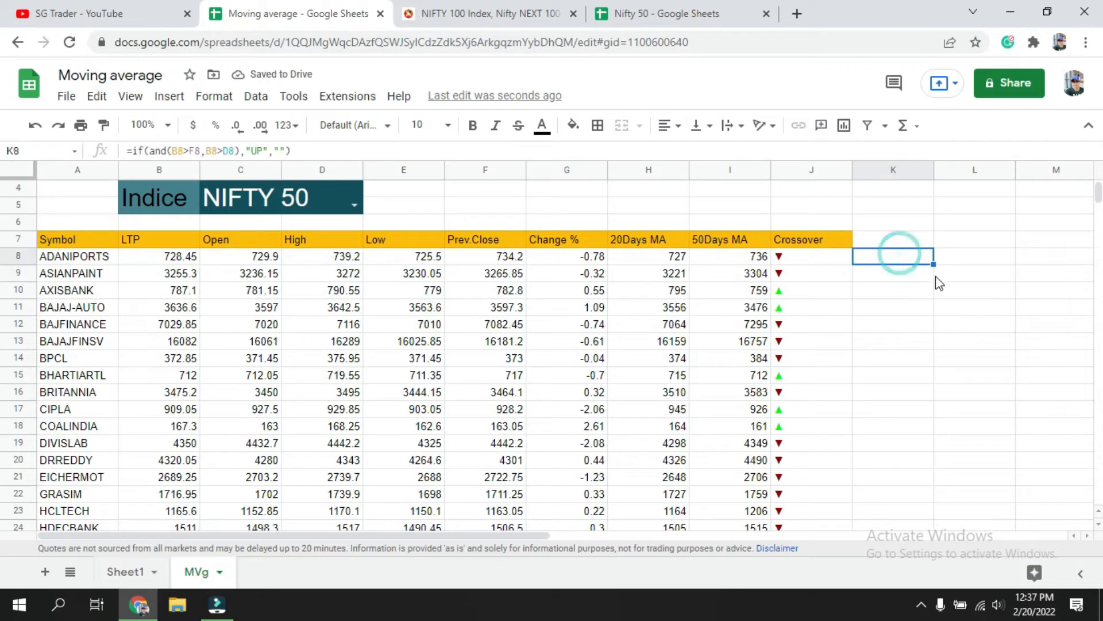
{"action": "left_click_drag", "start_coordinate": [933, 265], "coordinate": [934, 463]}
{"action": "scroll", "coordinate": [939, 402], "scroll_direction": "down", "scroll_amount": 3}
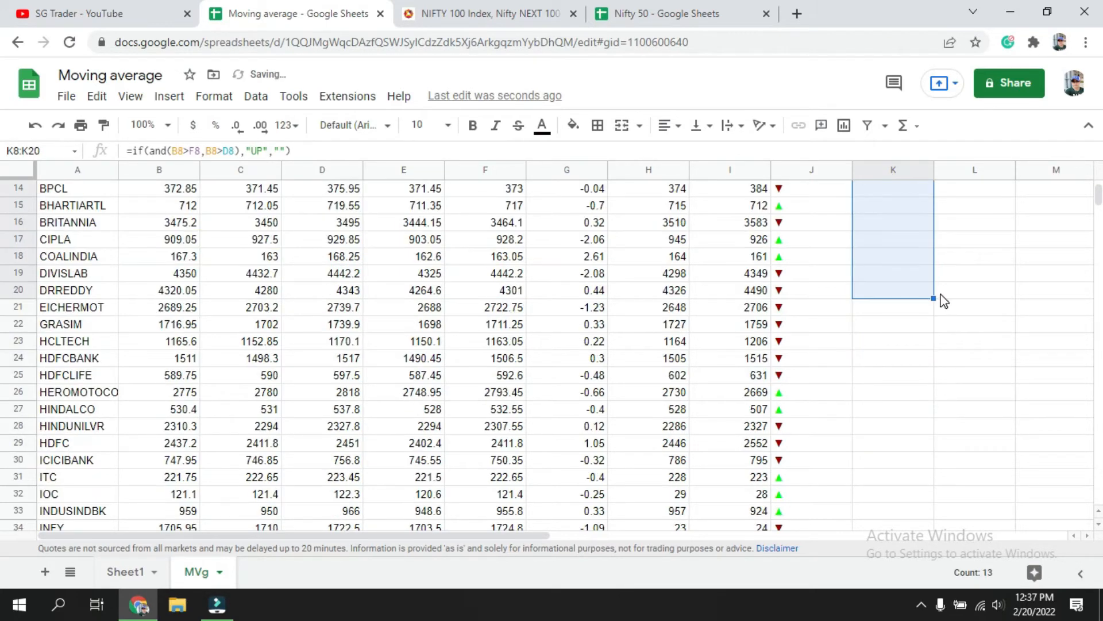
{"action": "left_click_drag", "start_coordinate": [934, 298], "coordinate": [909, 372]}
{"action": "scroll", "coordinate": [967, 391], "scroll_direction": "up", "scroll_amount": 6}
{"action": "scroll", "coordinate": [972, 397], "scroll_direction": "up", "scroll_amount": 8}
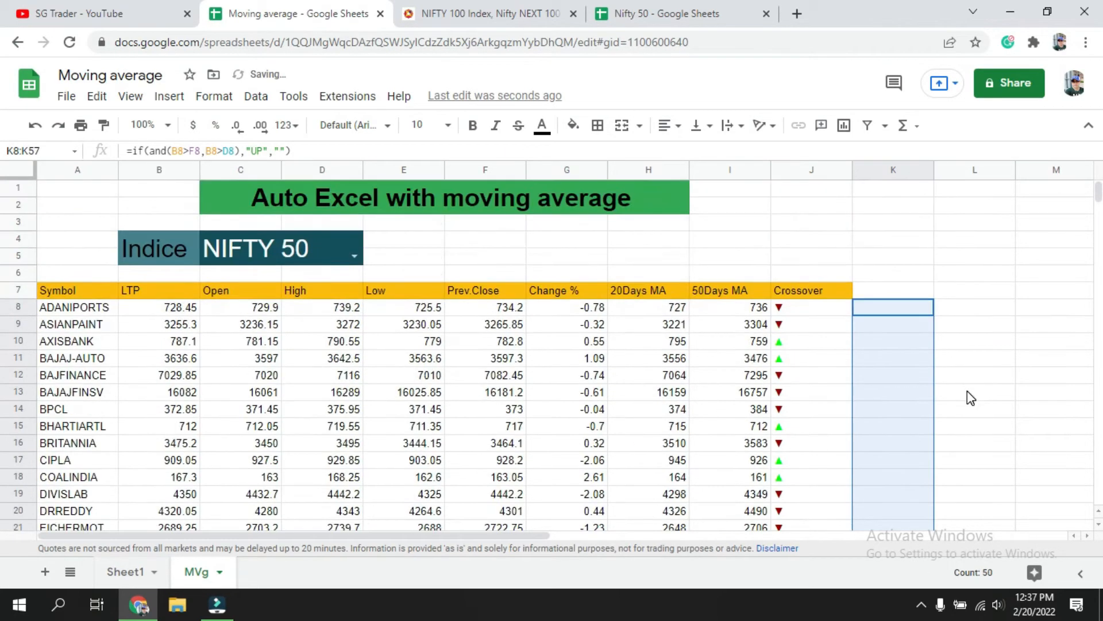
{"action": "left_click", "coordinate": [957, 343]}
Change the empty false result in the K8 formula to "Down"
{"action": "left_click", "coordinate": [894, 305]}
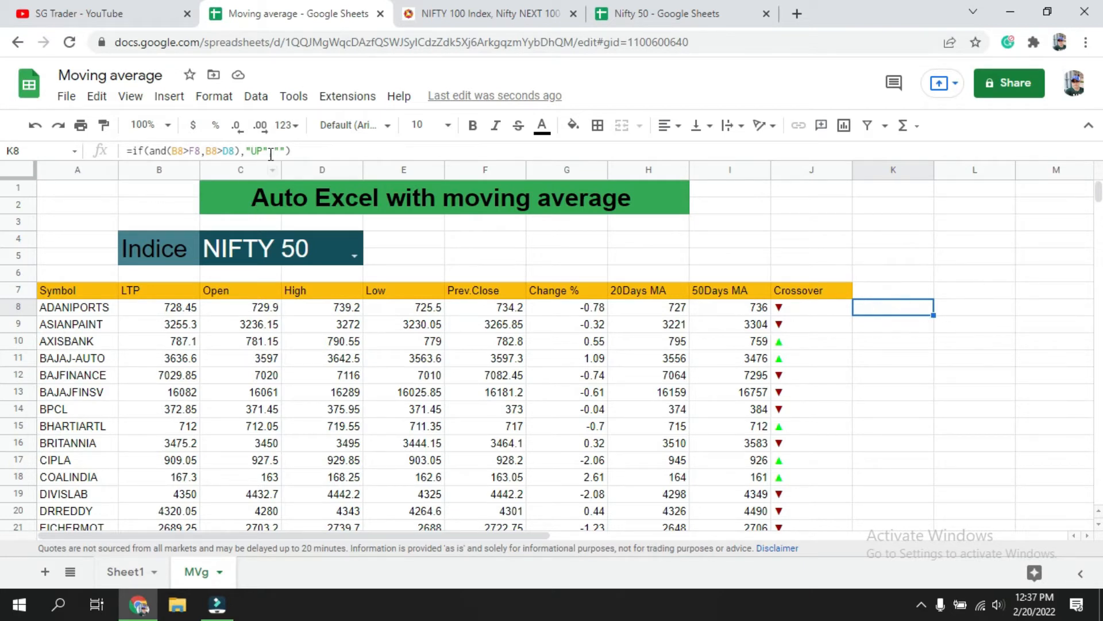
{"action": "left_click", "coordinate": [281, 150]}
{"action": "type", "text": "Down"}
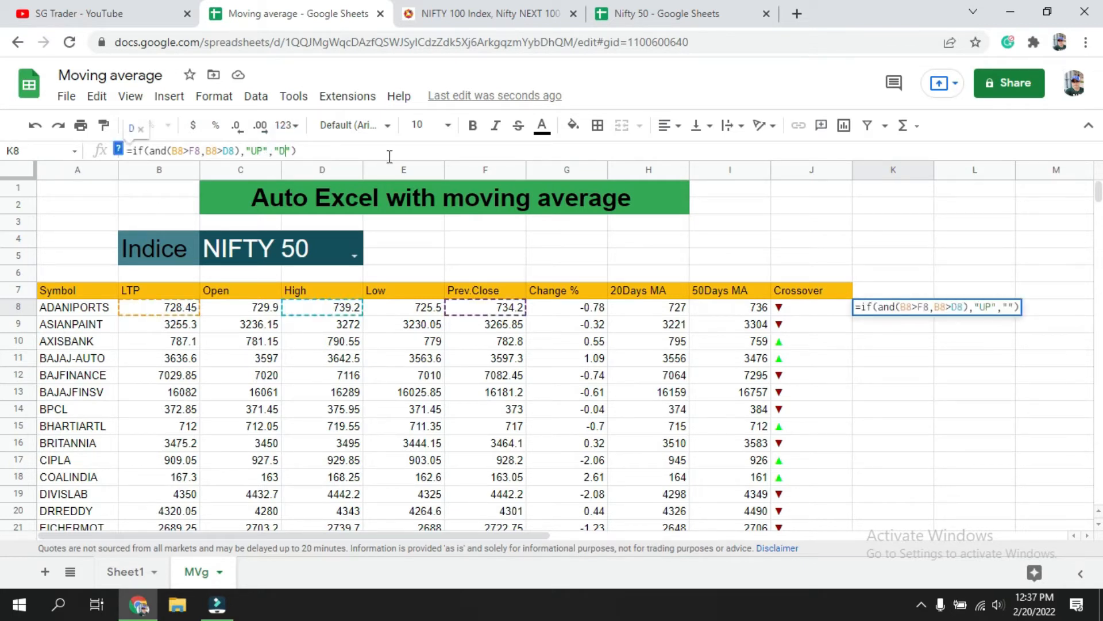
{"action": "key", "text": "Return"}
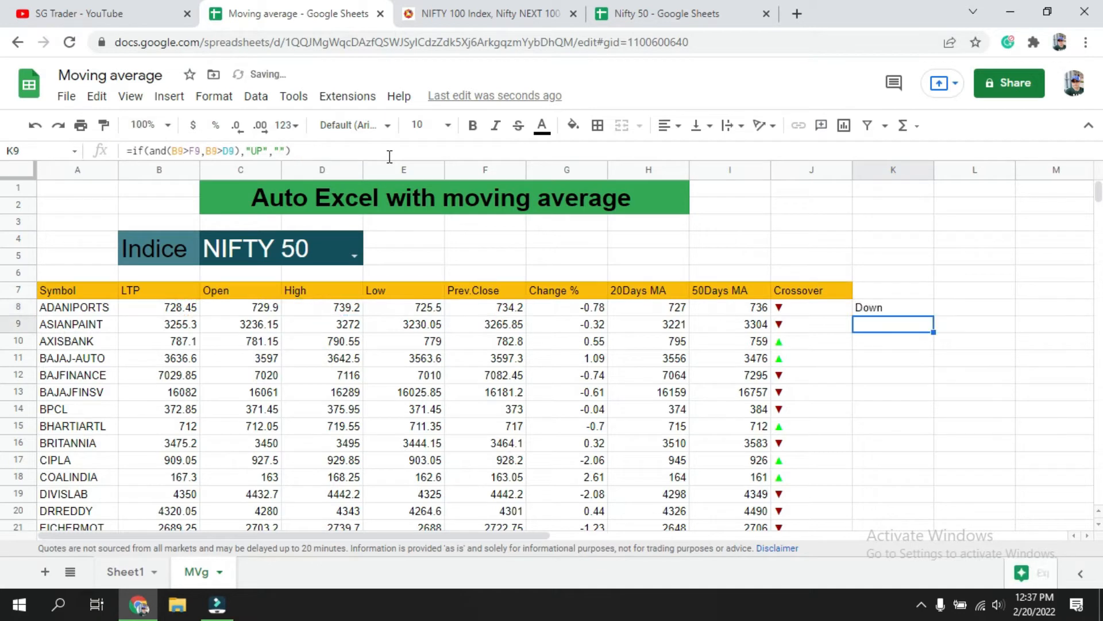
Copy the revised UP/Down formula from K8 down to K57
{"action": "left_click", "coordinate": [894, 310]}
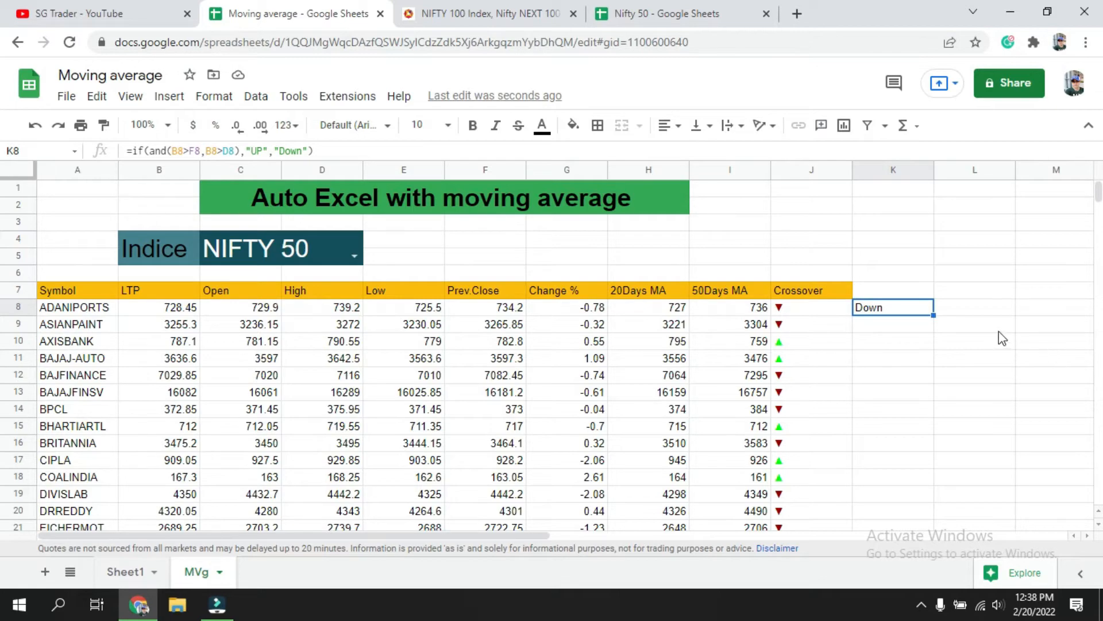
{"action": "scroll", "coordinate": [998, 331], "scroll_direction": "down", "scroll_amount": 1}
{"action": "left_click_drag", "start_coordinate": [935, 281], "coordinate": [910, 520]}
{"action": "scroll", "coordinate": [980, 456], "scroll_direction": "up", "scroll_amount": 10}
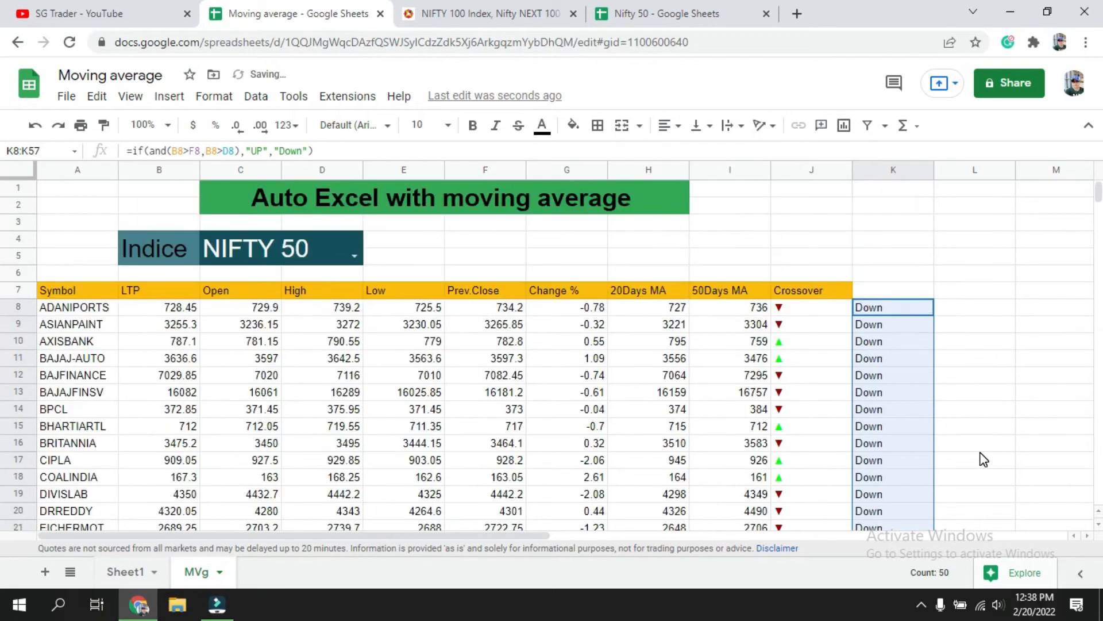
Remove the AND function name and its opening parenthesis from the formula in K8
{"action": "scroll", "coordinate": [982, 457], "scroll_direction": "down", "scroll_amount": 1}
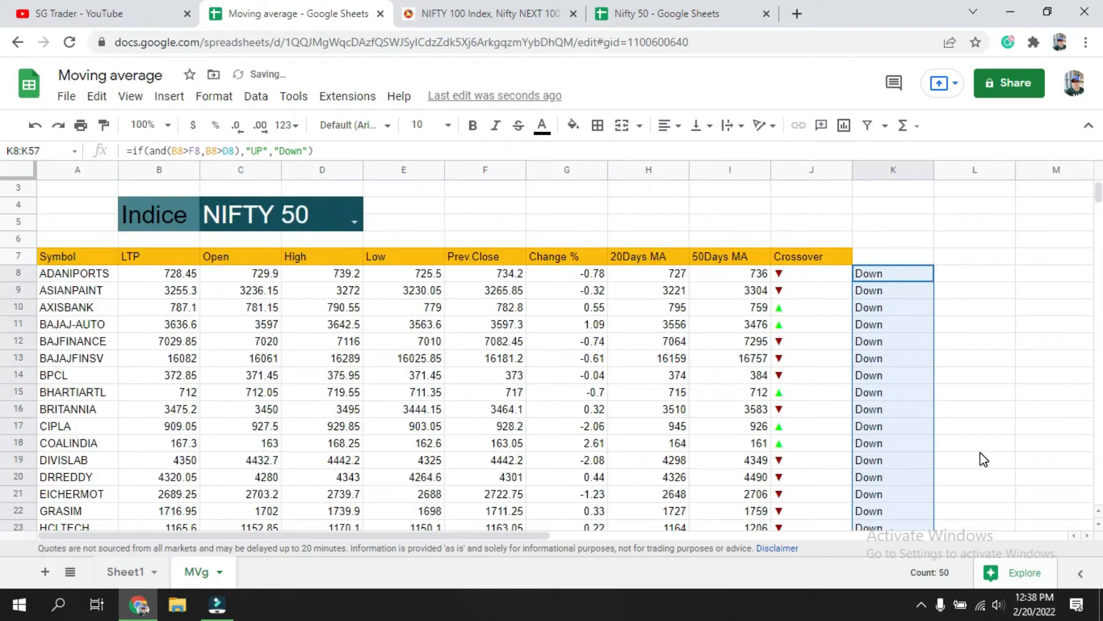
{"action": "left_click", "coordinate": [981, 341]}
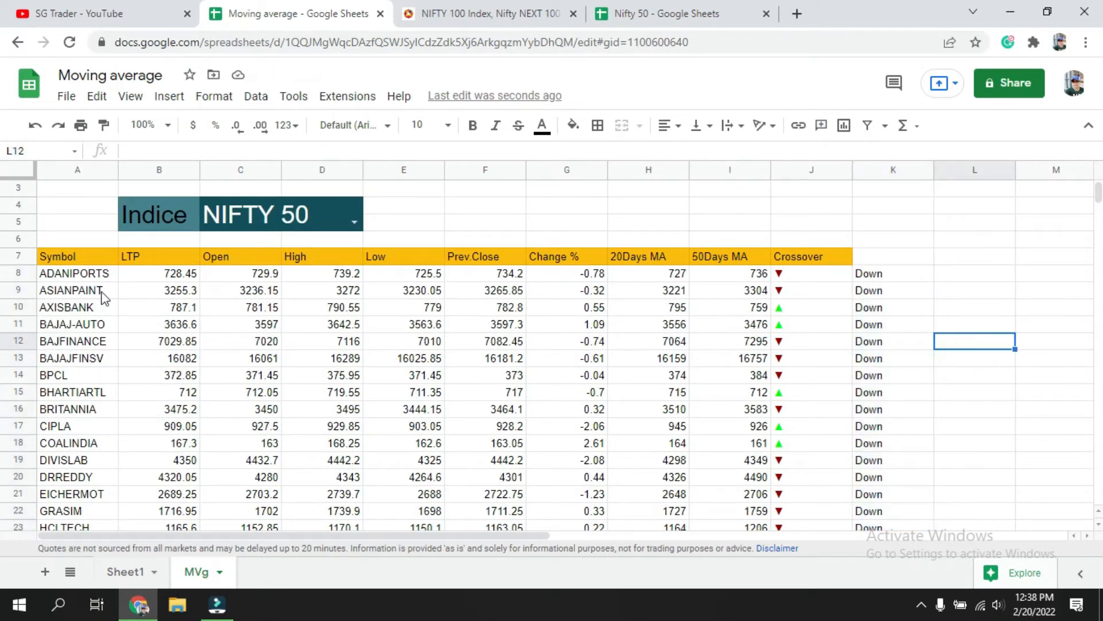
{"action": "left_click", "coordinate": [889, 273]}
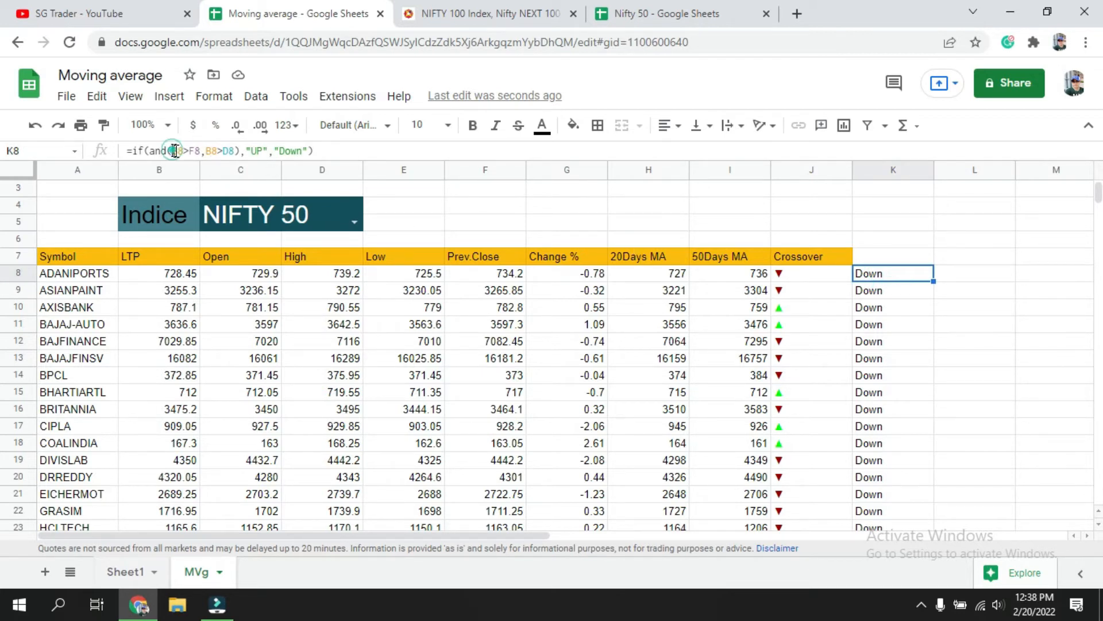
{"action": "left_click", "coordinate": [172, 151]}
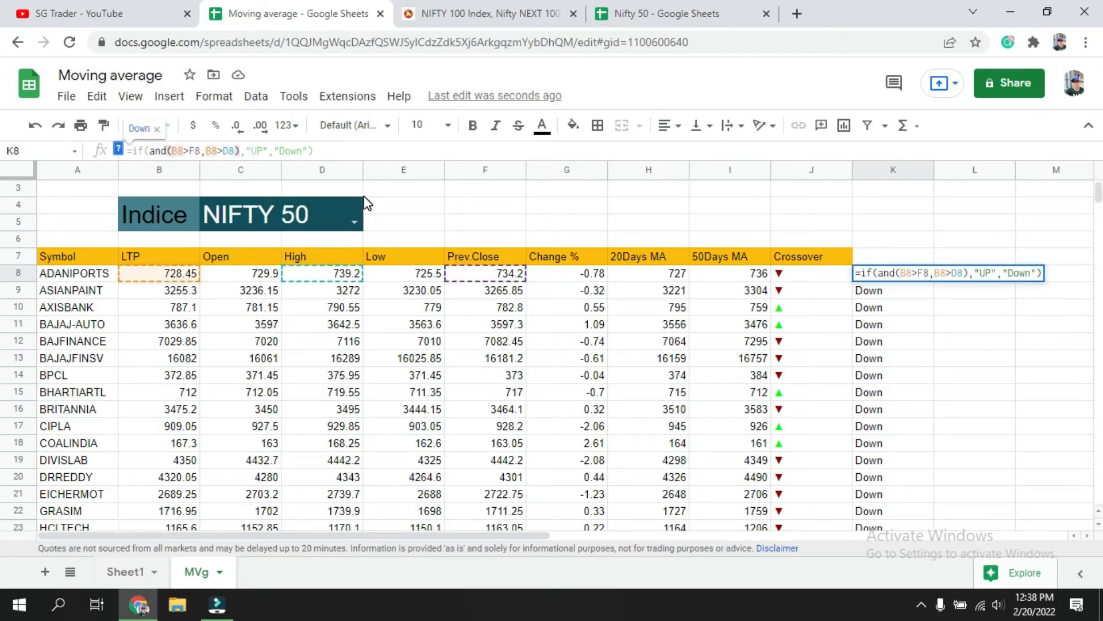
{"action": "left_click", "coordinate": [160, 153]}
{"action": "key", "text": "BackSpace"}
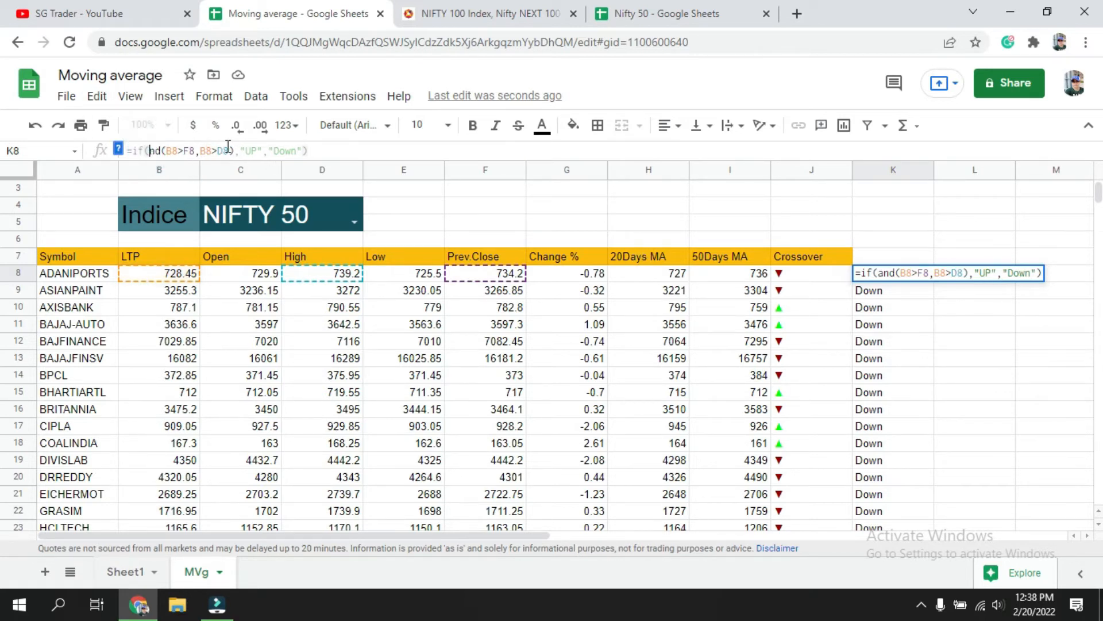
{"action": "key", "text": "Delete"}
{"action": "key", "text": "Delete"}
{"action": "key", "text": "Delete"}
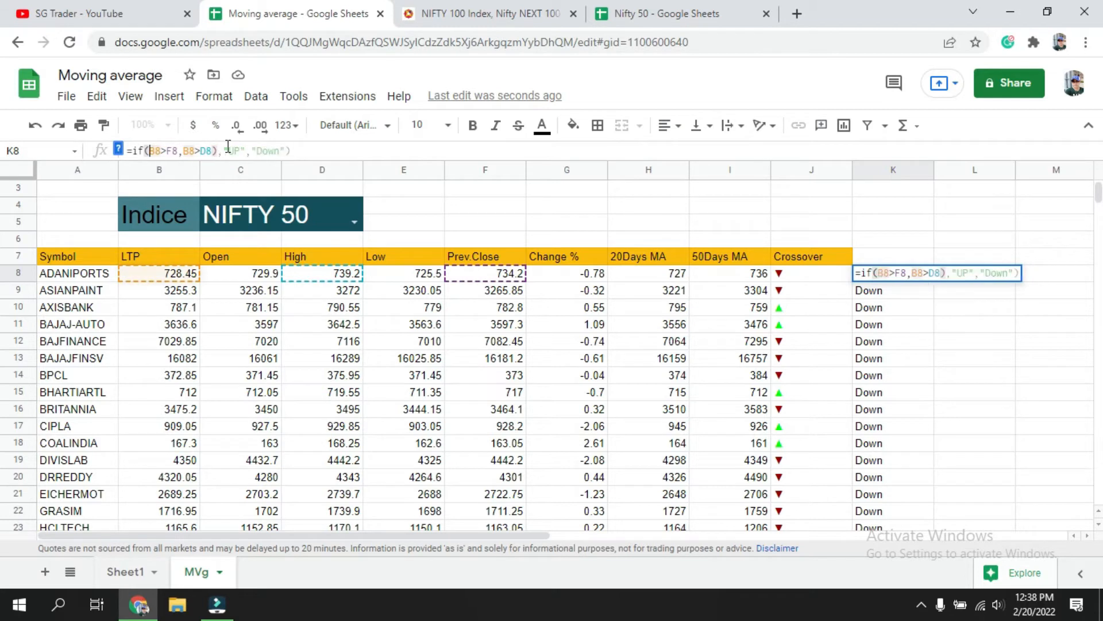
Delete the B8>D8 comparison and the extra parenthesis in K8, leaving =if(B8>F8,"UP","Down")
{"action": "key", "text": "Right"}
{"action": "key", "text": "Right"}
{"action": "key", "text": "Right"}
{"action": "key", "text": "Right"}
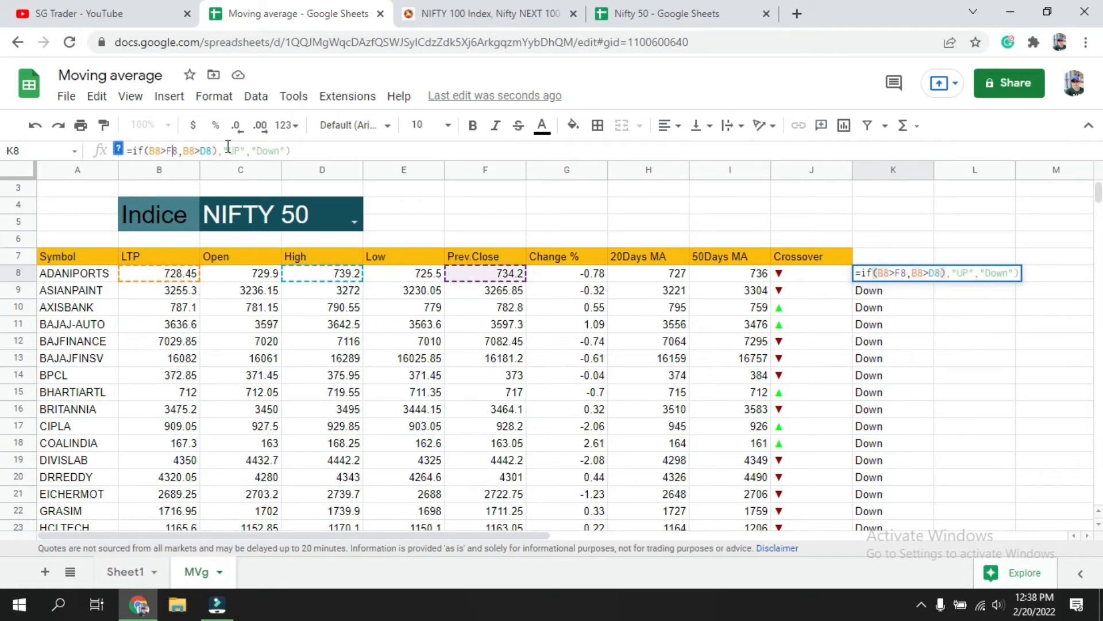
{"action": "key", "text": "Delete"}
{"action": "key", "text": "Delete"}
{"action": "key", "text": "Delete"}
{"action": "key", "text": "Delete"}
{"action": "key", "text": "Delete"}
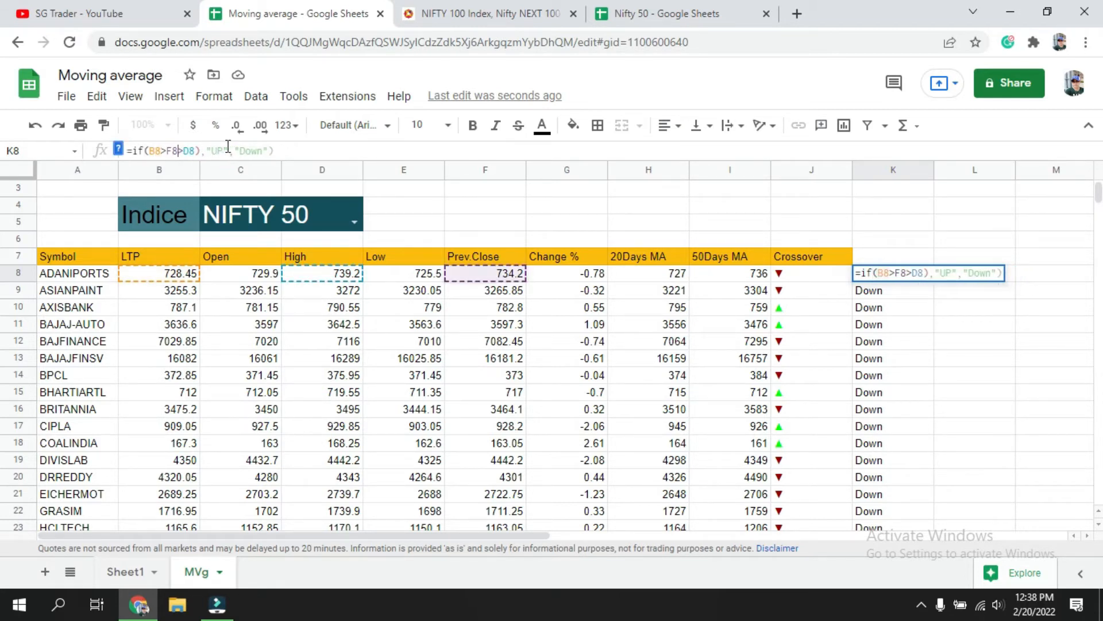
{"action": "key", "text": "Delete"}
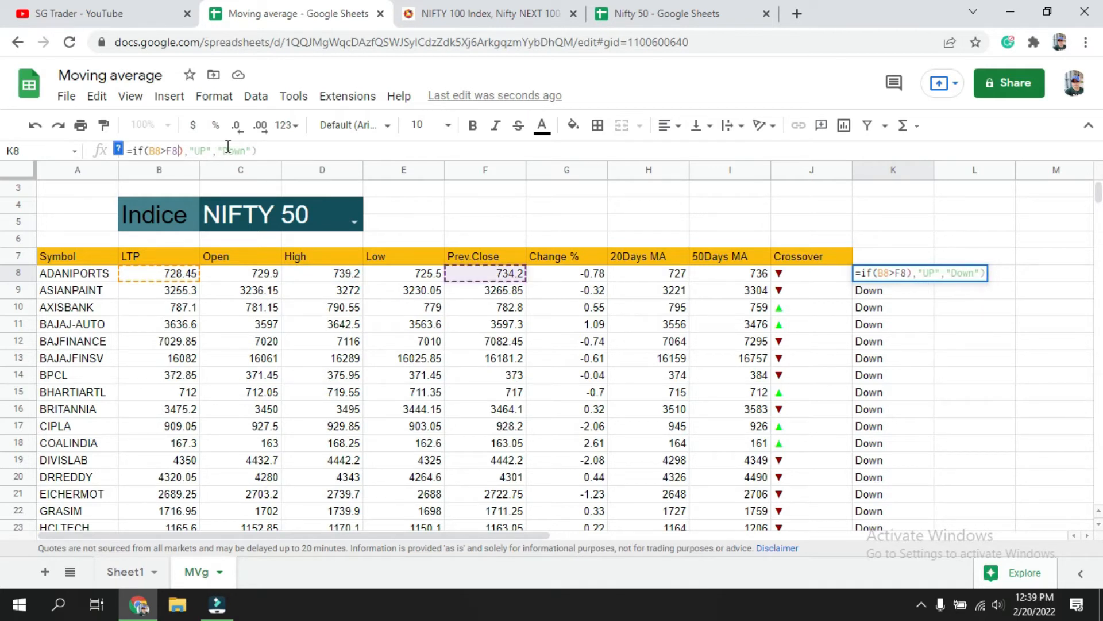
{"action": "key", "text": "Delete"}
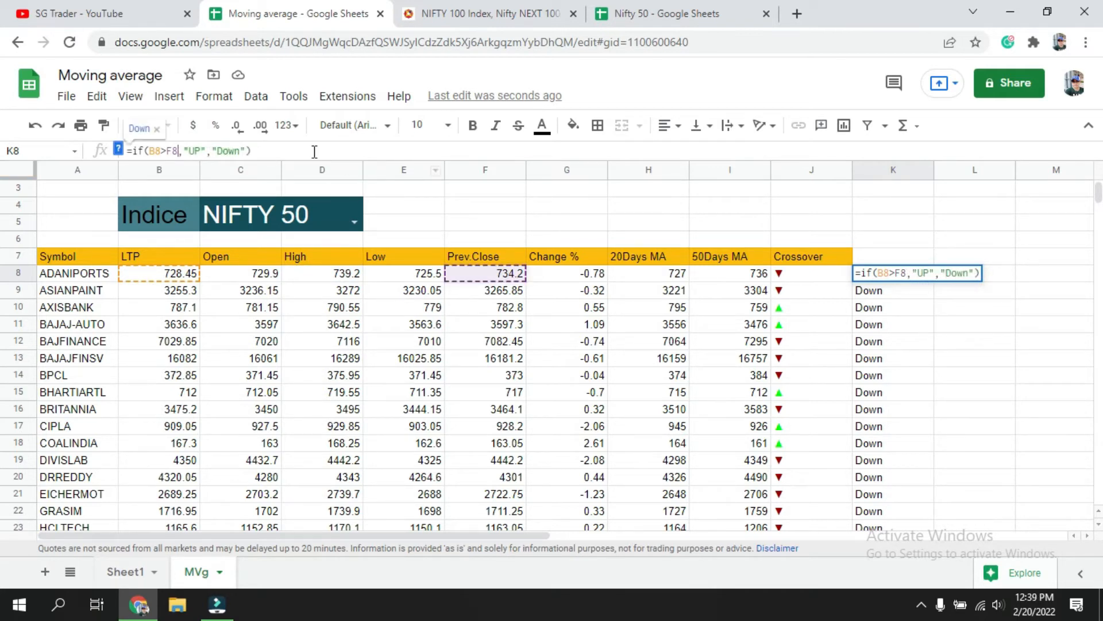
{"action": "left_click", "coordinate": [314, 152]}
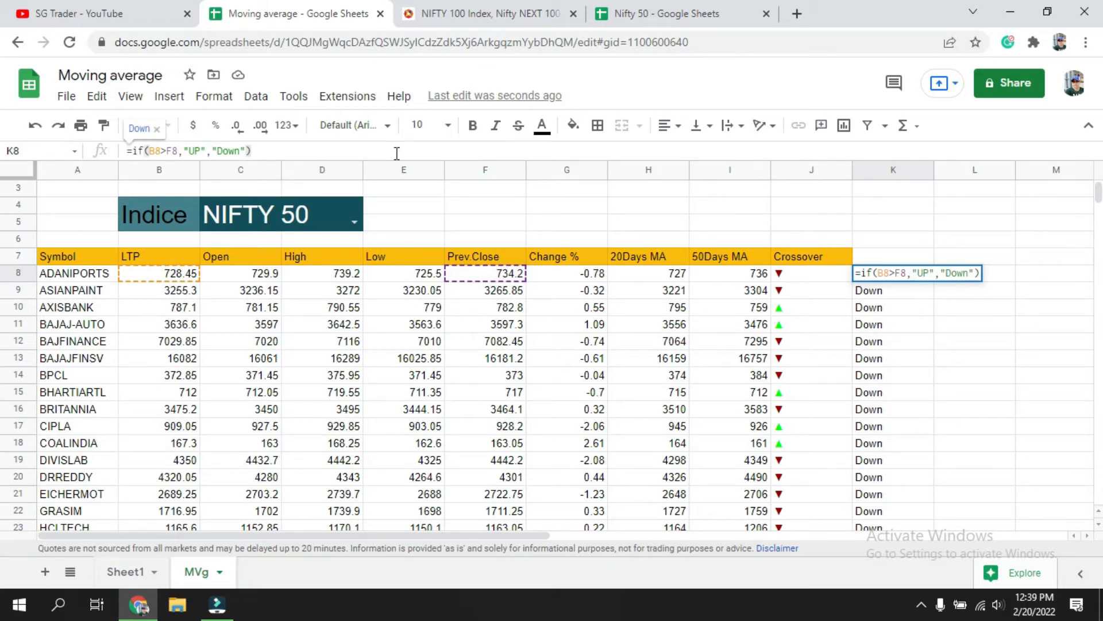
{"action": "key", "text": "Return"}
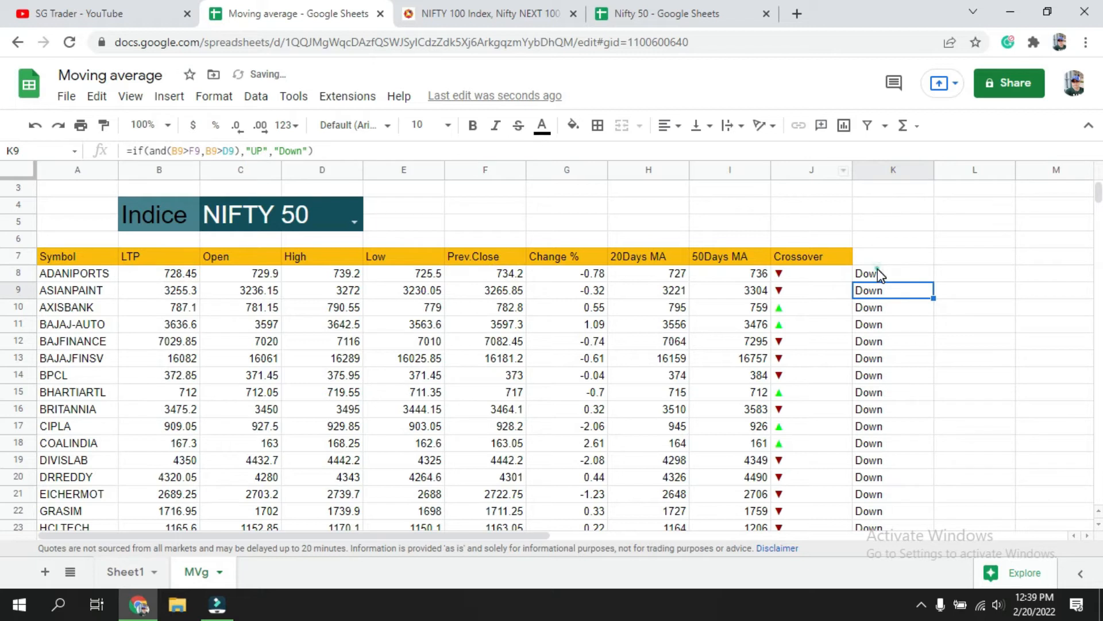
Fill the simplified K8 formula down column K through row 57 and check it against the AXISBANK row
{"action": "left_click", "coordinate": [877, 268]}
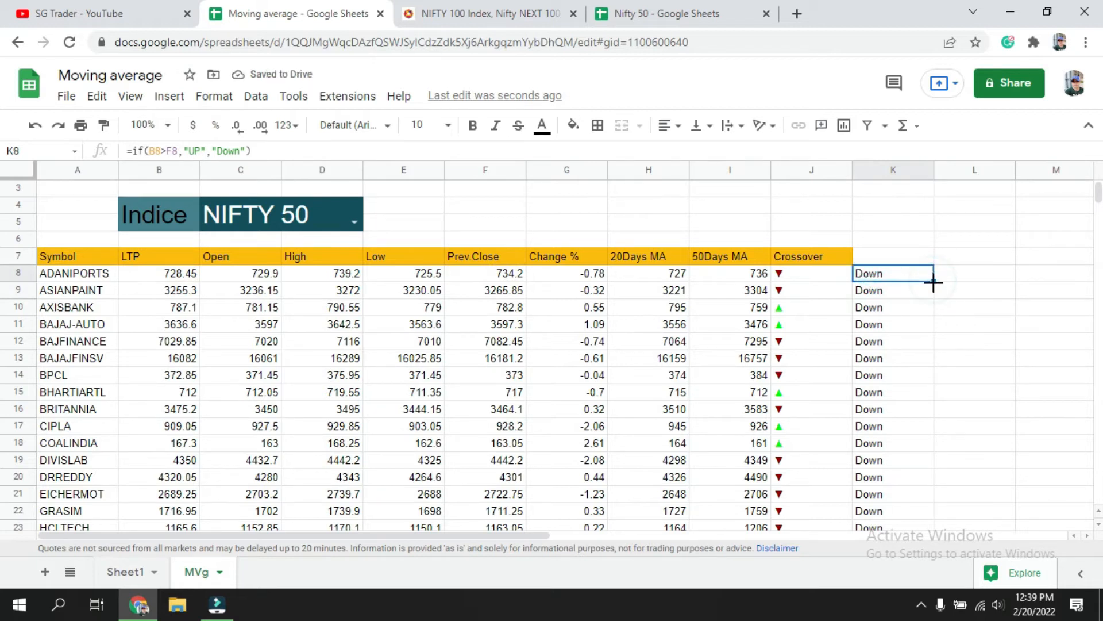
{"action": "left_click", "coordinate": [952, 367]}
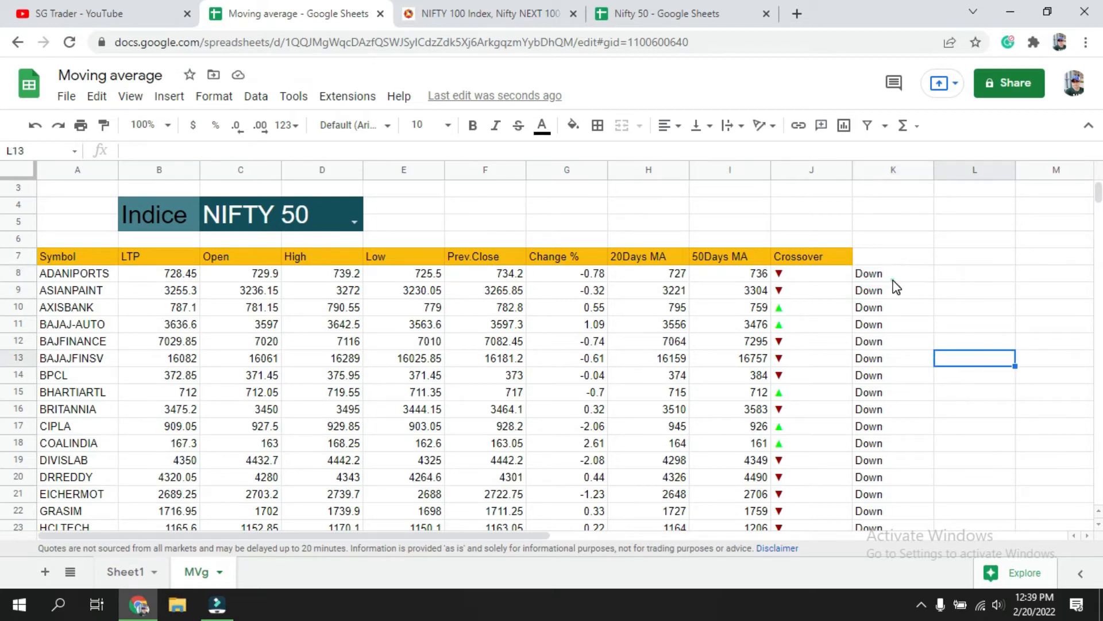
{"action": "left_click", "coordinate": [892, 275]}
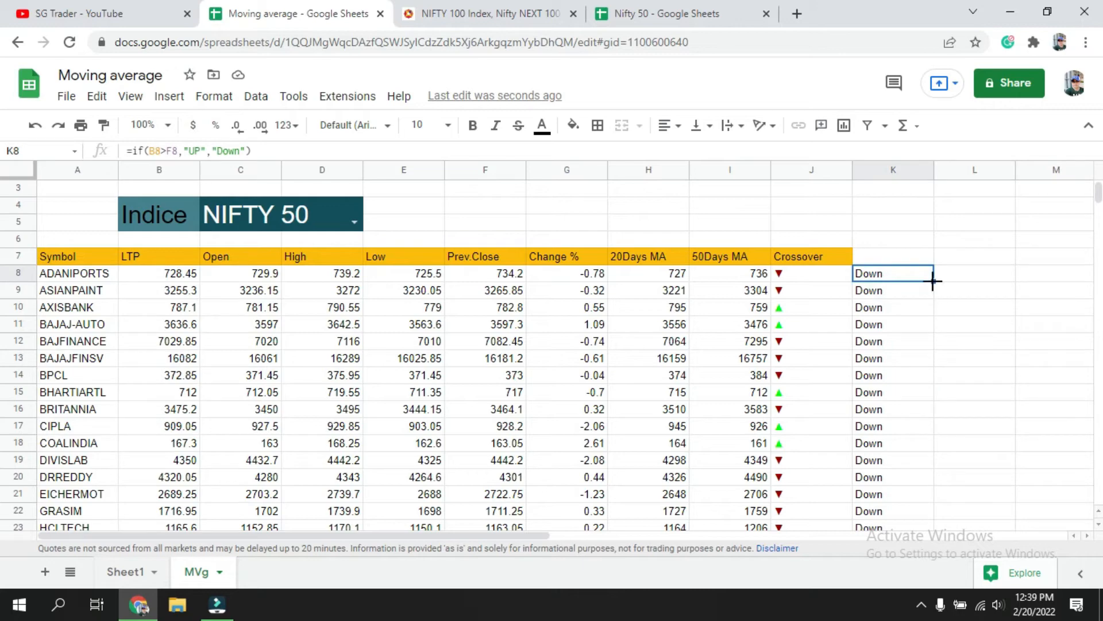
{"action": "mouse_move", "coordinate": [931, 278]}
{"action": "left_mouse_down"}
{"action": "mouse_move", "coordinate": [920, 587]}
{"action": "mouse_move", "coordinate": [915, 154]}
{"action": "mouse_move", "coordinate": [910, 271]}
{"action": "left_mouse_up"}
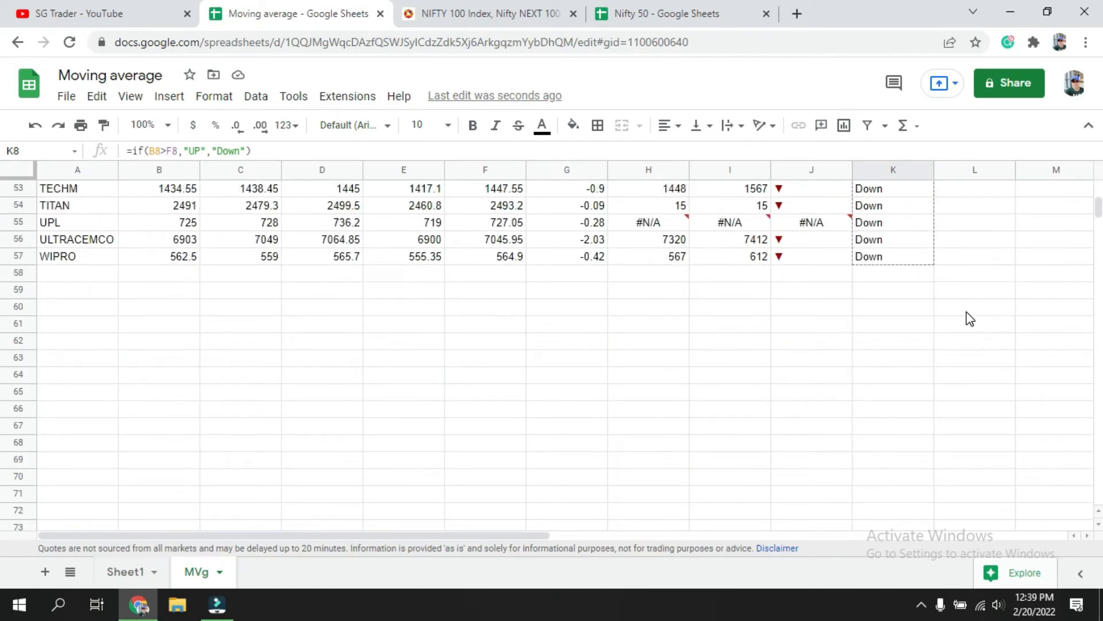
{"action": "scroll", "coordinate": [951, 330], "scroll_direction": "up", "scroll_amount": 12}
{"action": "scroll", "coordinate": [952, 331], "scroll_direction": "up", "scroll_amount": 4}
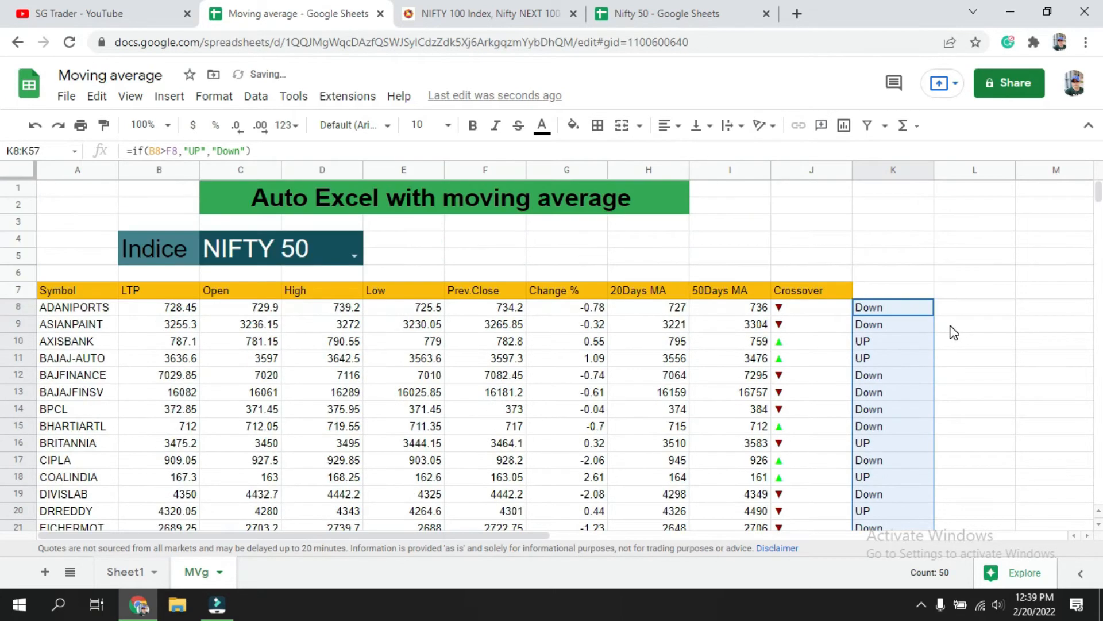
{"action": "scroll", "coordinate": [951, 328], "scroll_direction": "down", "scroll_amount": 1}
{"action": "left_click", "coordinate": [950, 325]}
{"action": "left_click", "coordinate": [879, 309]}
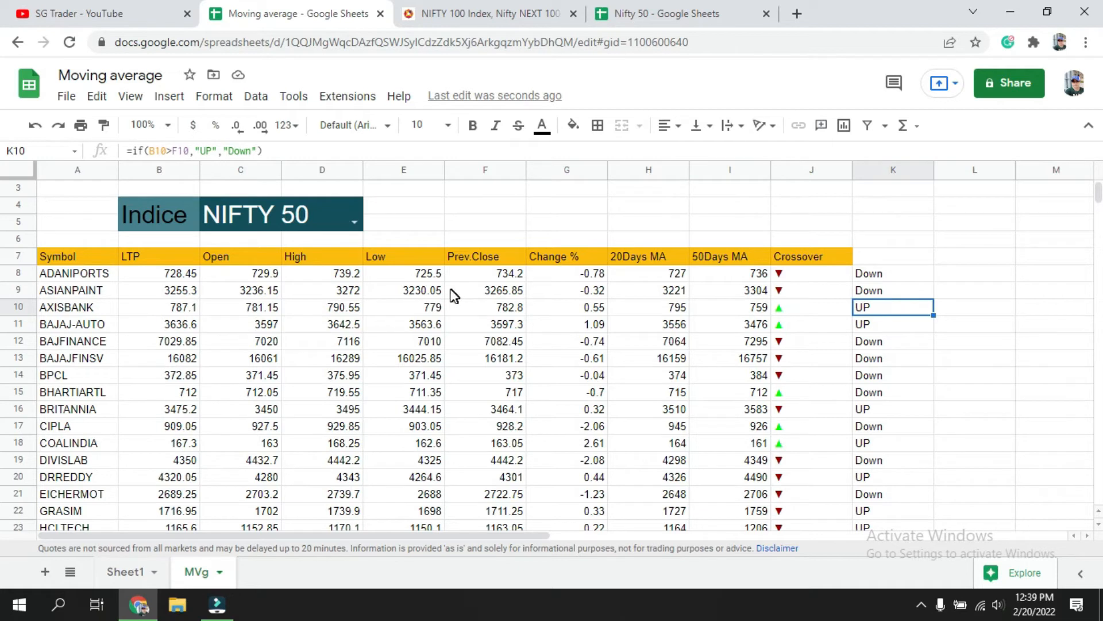
{"action": "left_click", "coordinate": [18, 307]}
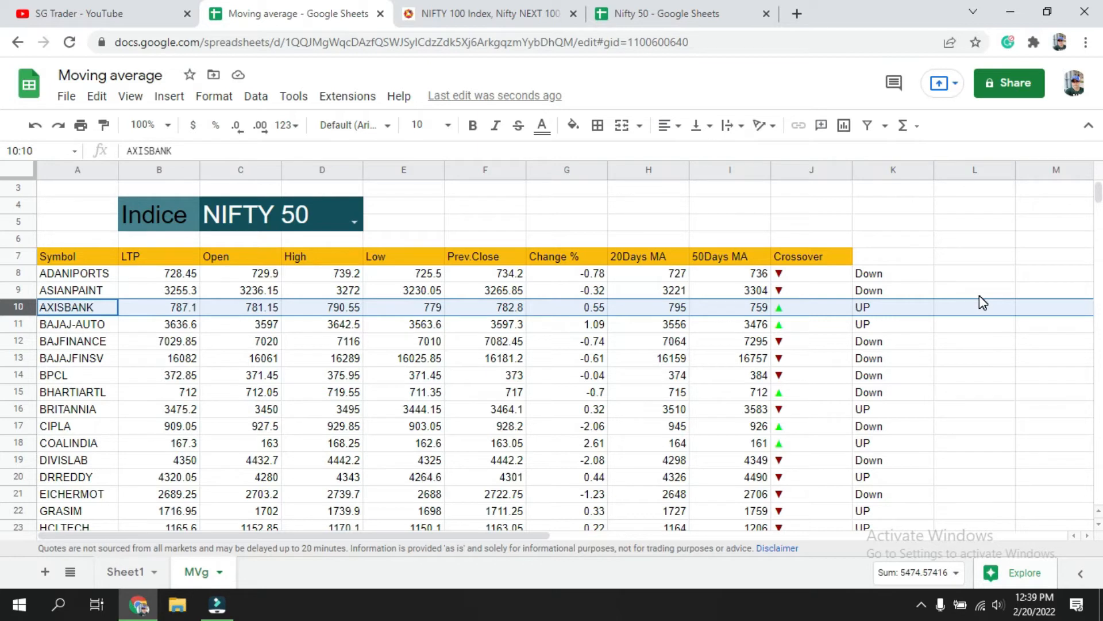
{"action": "left_click", "coordinate": [946, 344]}
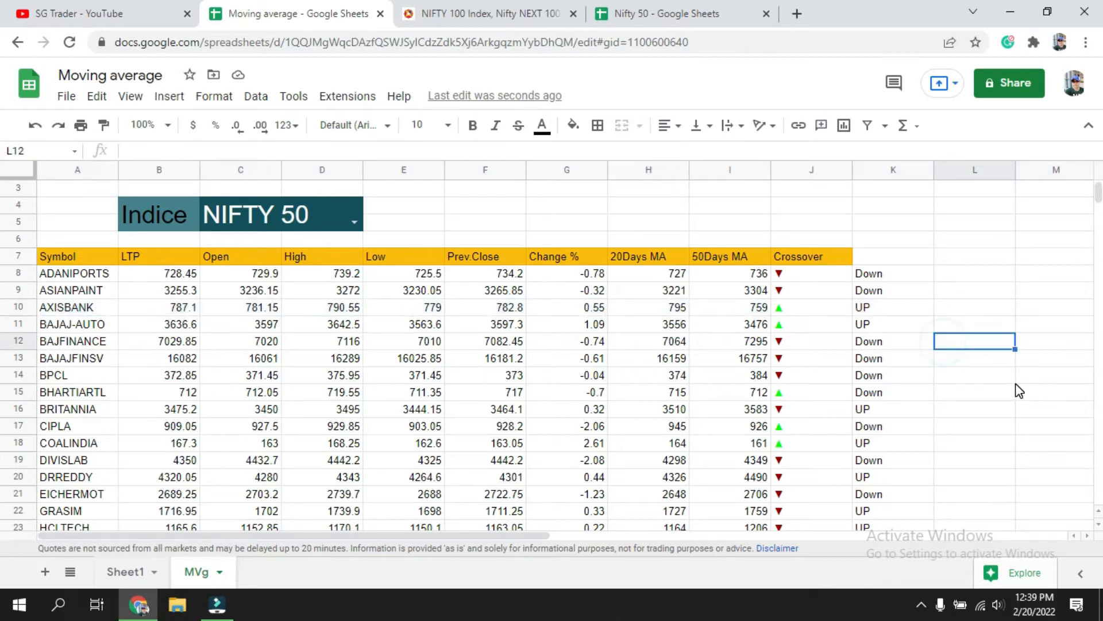
Enter "Today's Trend" as the header of the UP/Down column in K7
{"action": "left_click", "coordinate": [953, 256]}
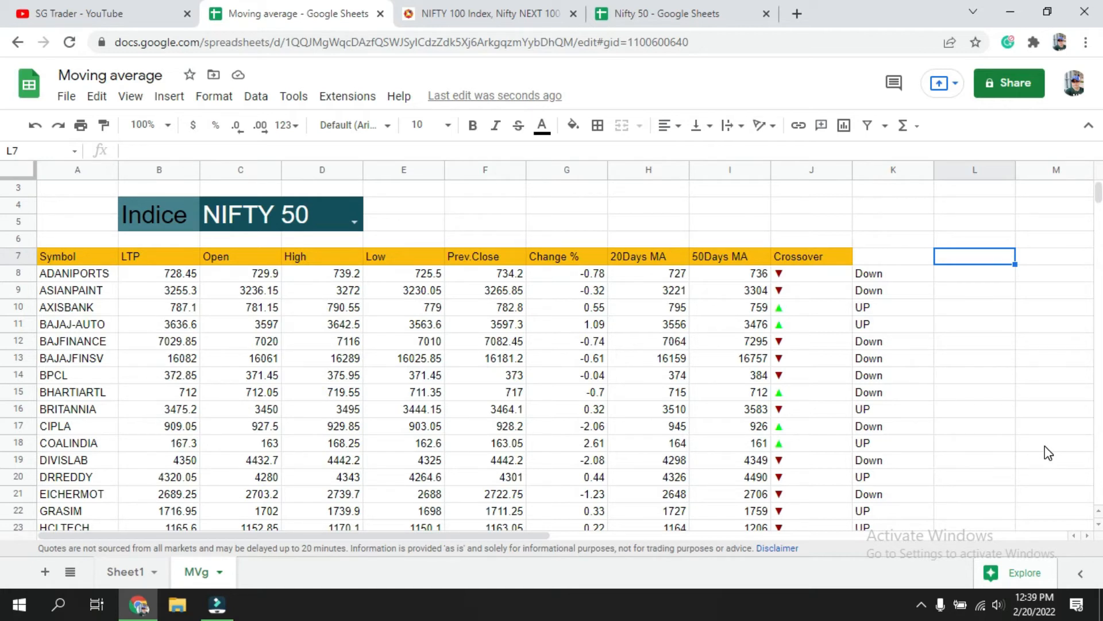
{"action": "key", "text": "Left"}
{"action": "type", "text": "Trend"}
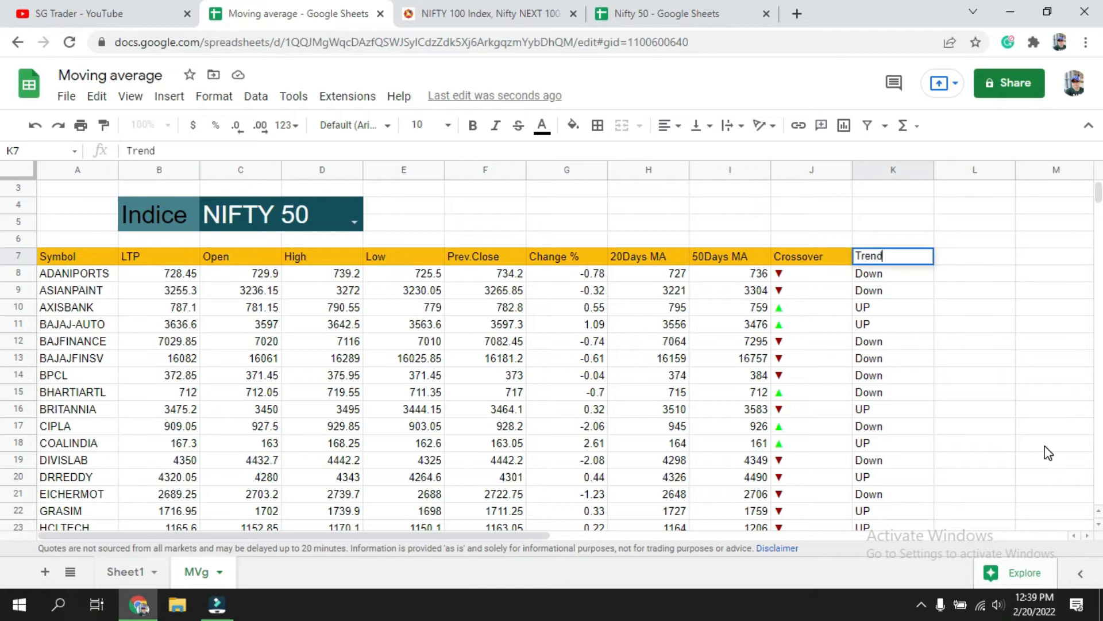
{"action": "key", "text": "Return"}
{"action": "key", "text": "Up"}
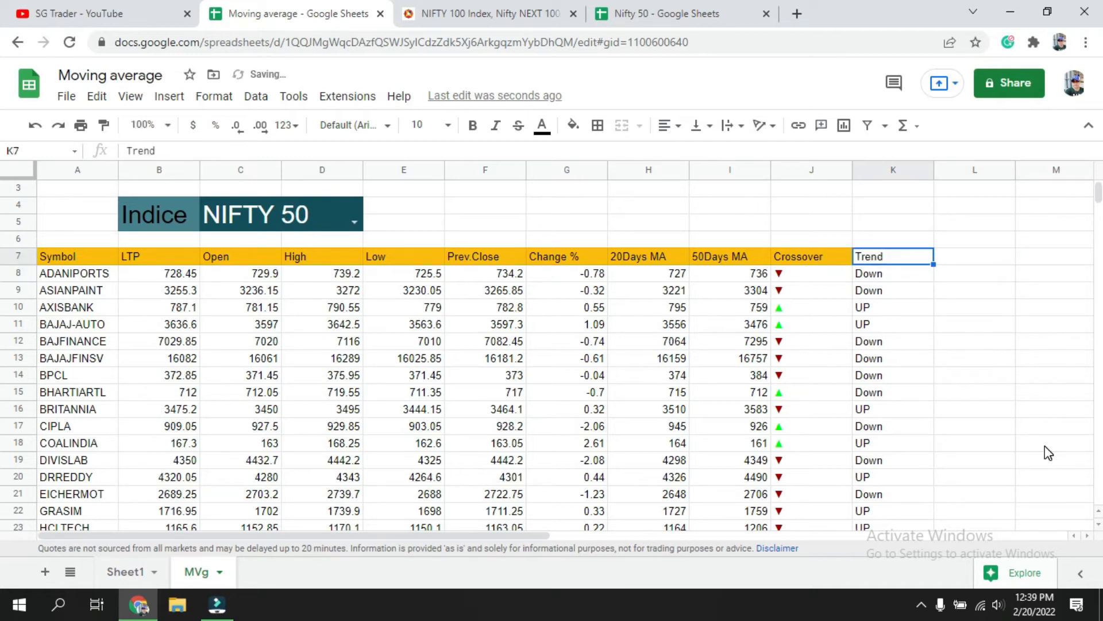
{"action": "type", "text": "Today"}
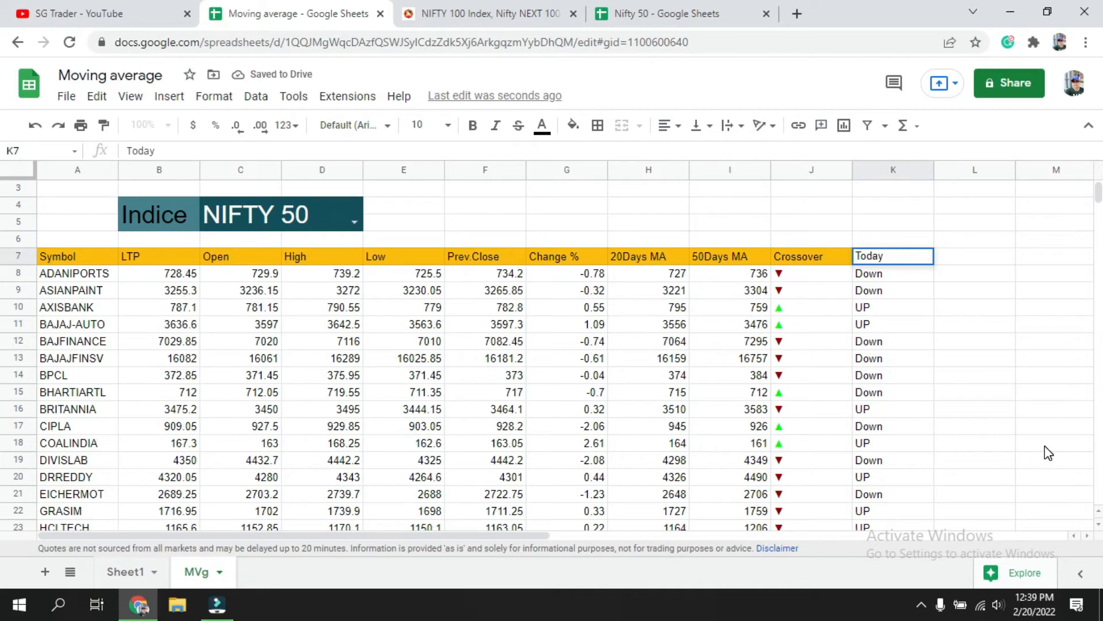
{"action": "type", "text": "'s Trend"}
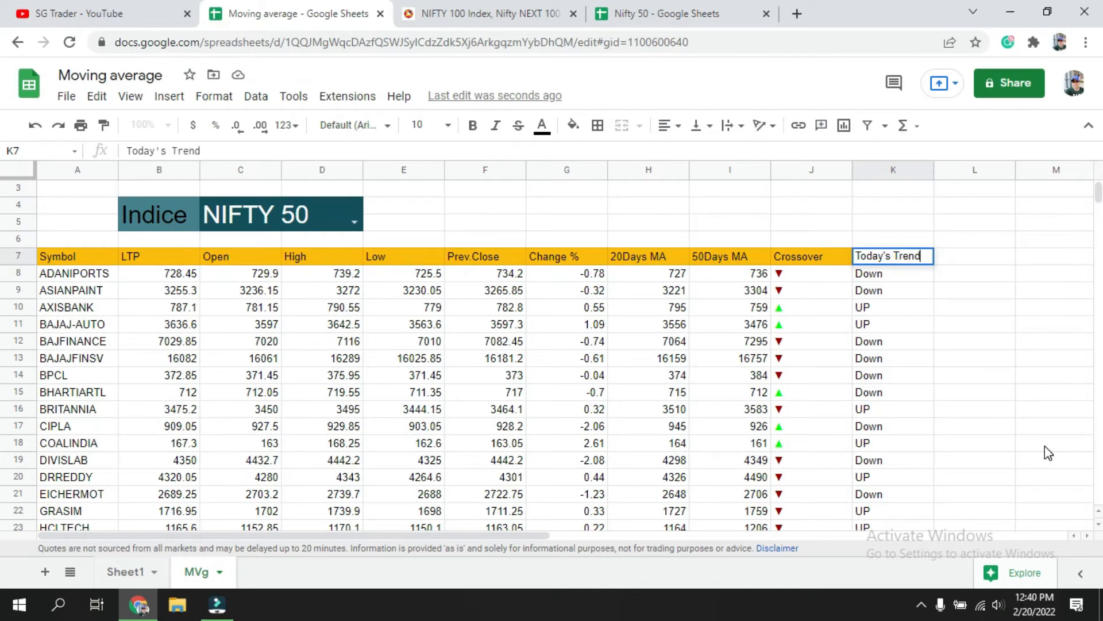
{"action": "key", "text": "Return"}
Add the headers "Buy" in L7 and "Sell" in M7
{"action": "key", "text": "Up"}
{"action": "key", "text": "Right"}
{"action": "key", "text": "Right"}
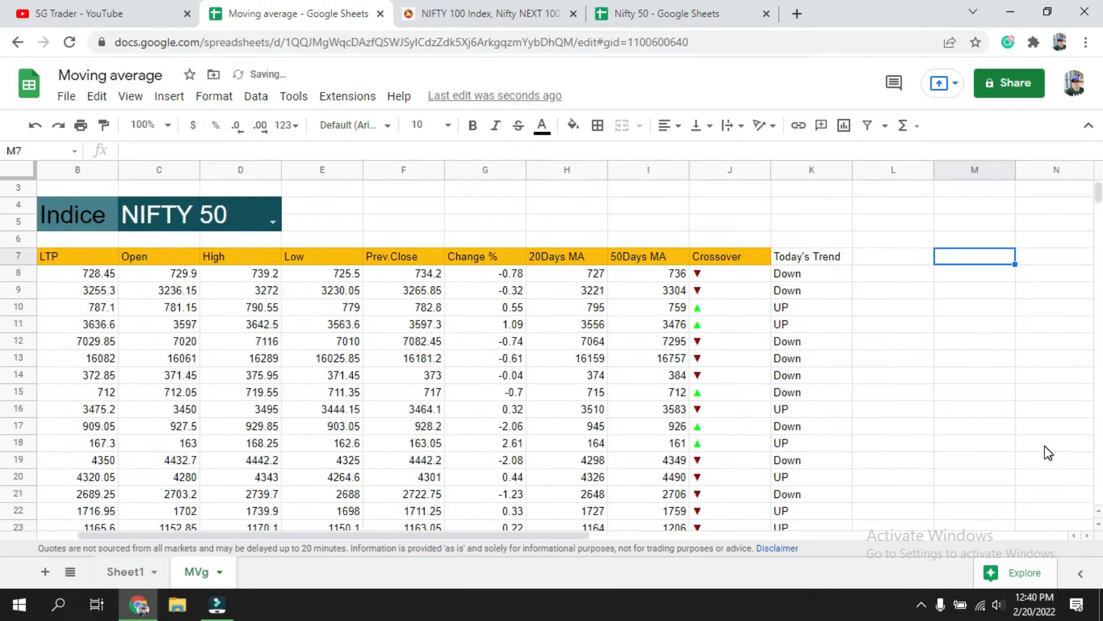
{"action": "key", "text": "Left"}
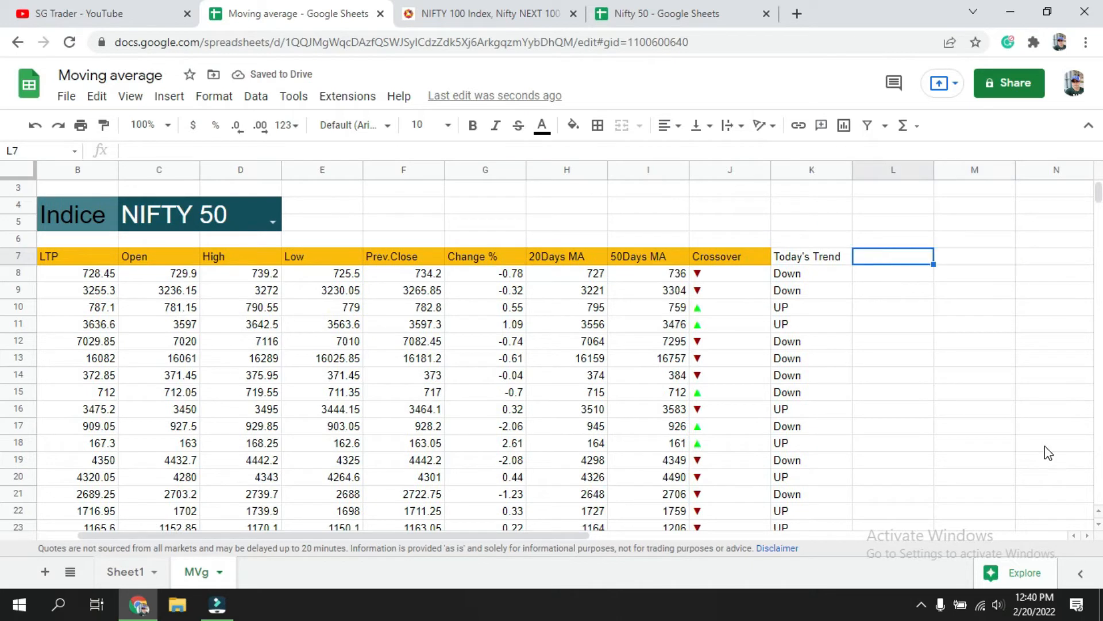
{"action": "type", "text": "Buy"}
{"action": "key", "text": "Tab"}
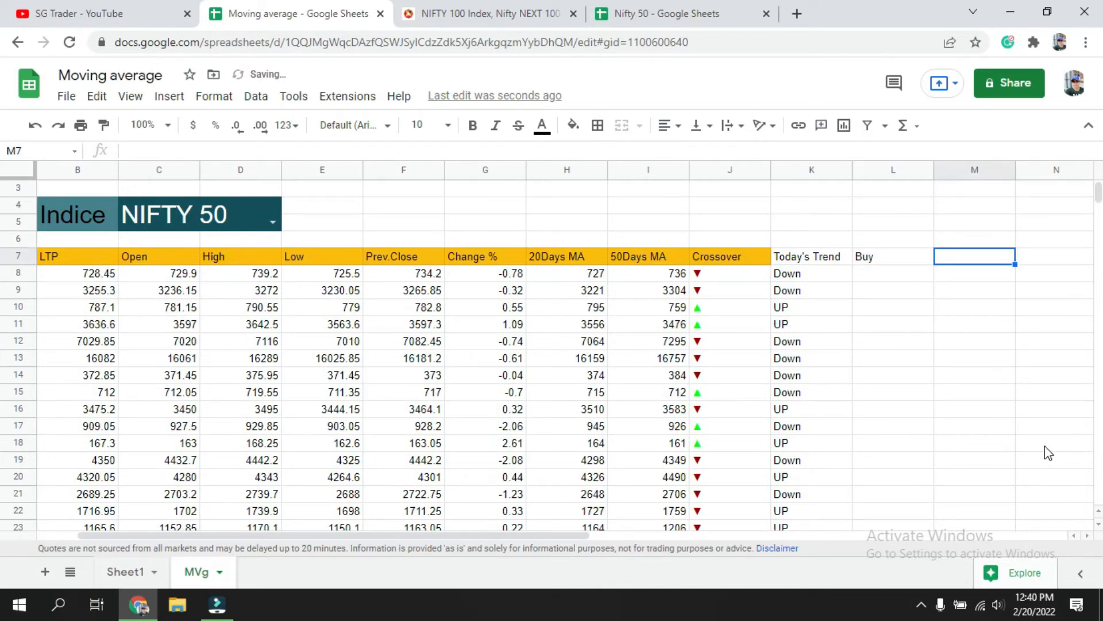
{"action": "type", "text": "Sell"}
{"action": "key", "text": "Return"}
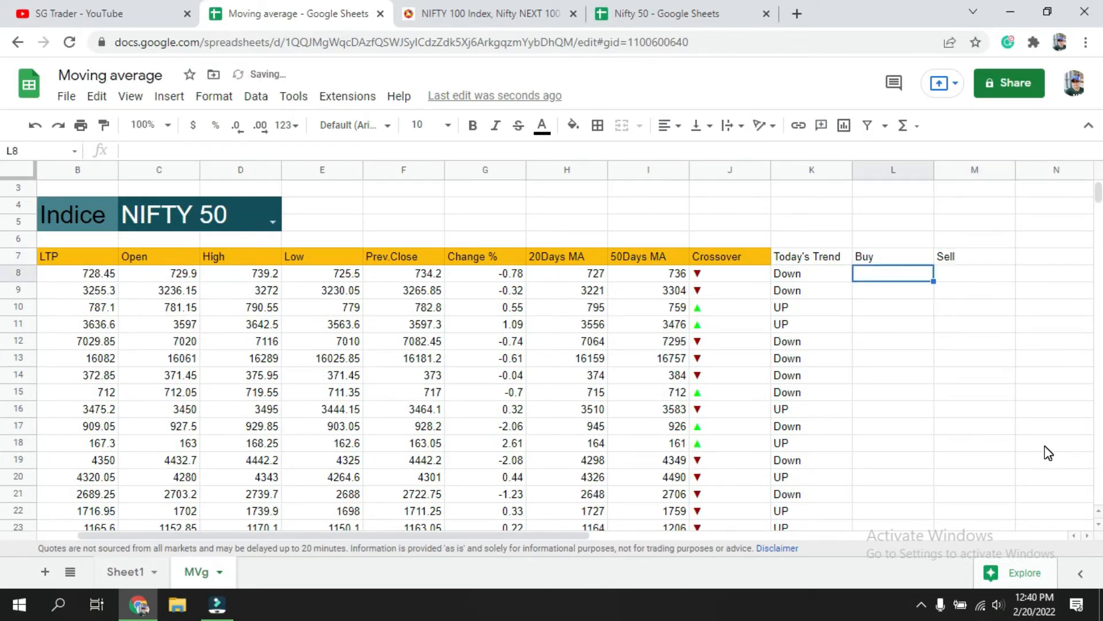
Start the Buy formula in L8 with =if(and(b8>f8, comparing the LTP with the previous close
{"action": "left_click_drag", "start_coordinate": [490, 536], "coordinate": [483, 537]}
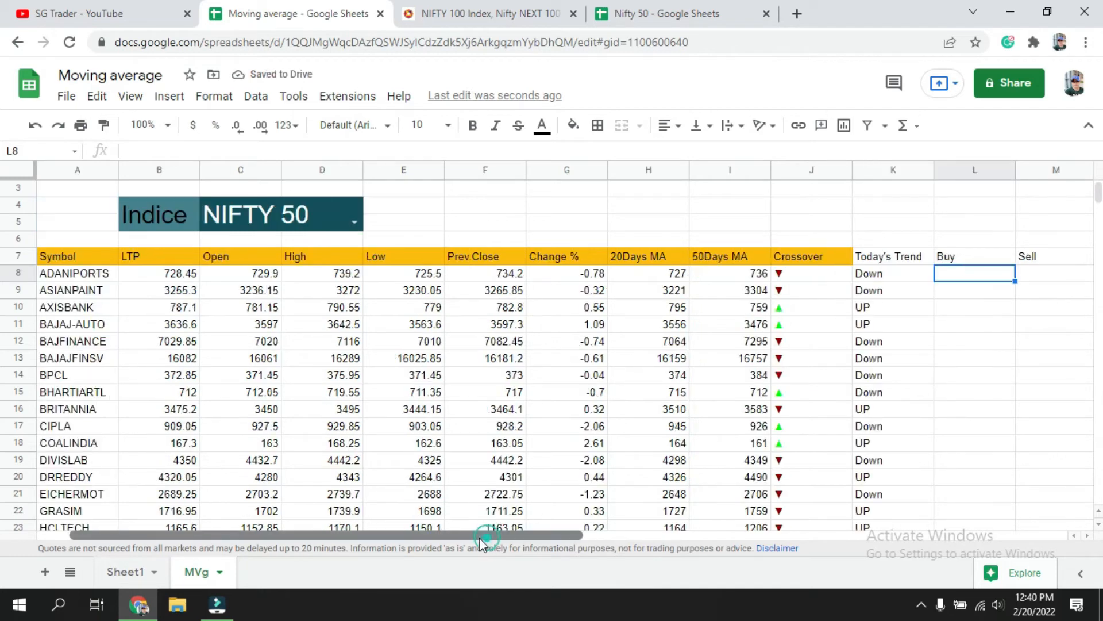
{"action": "type", "text": "="}
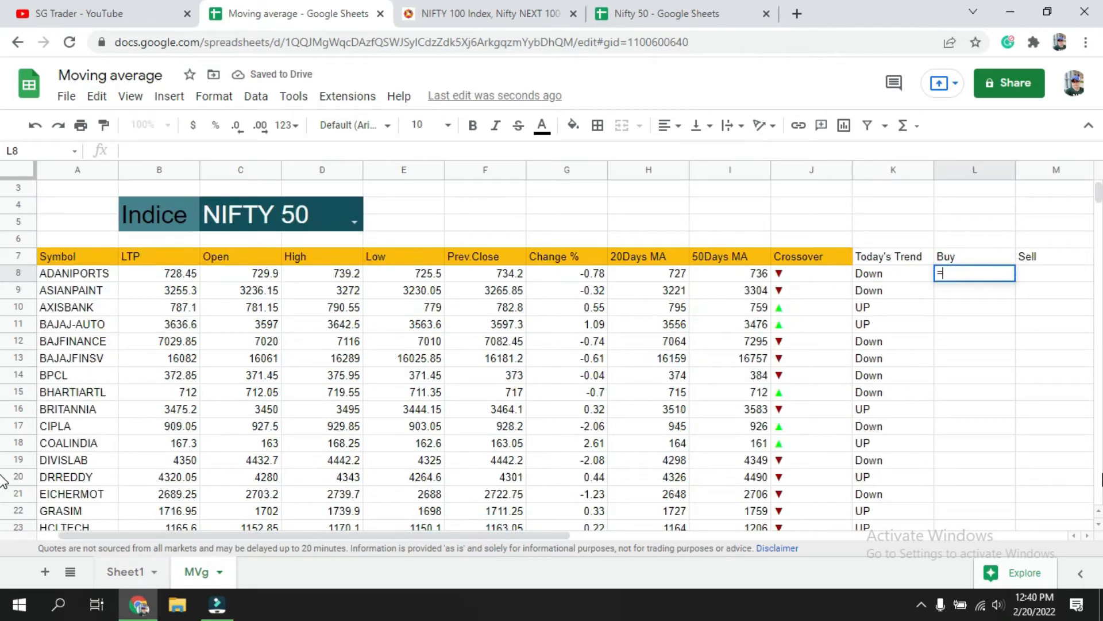
{"action": "type", "text": "if(b8"}
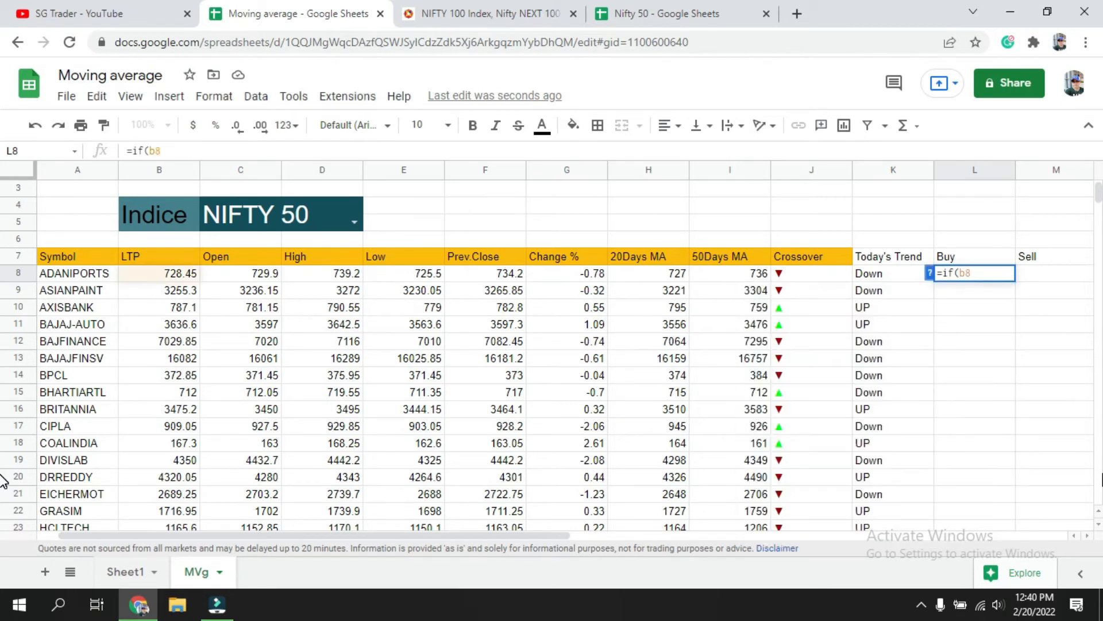
{"action": "type", "text": ">"}
{"action": "key", "text": "BackSpace"}
{"action": "key", "text": "BackSpace"}
{"action": "key", "text": "BackSpace"}
{"action": "key", "text": "BackSpace"}
{"action": "type", "text": "("}
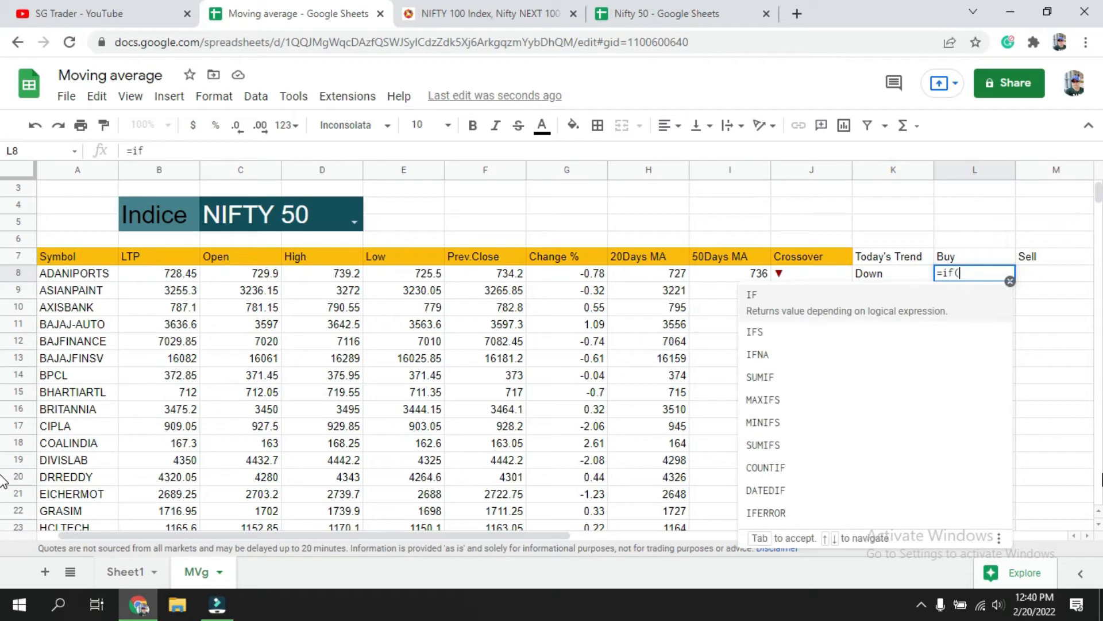
{"action": "type", "text": "and("}
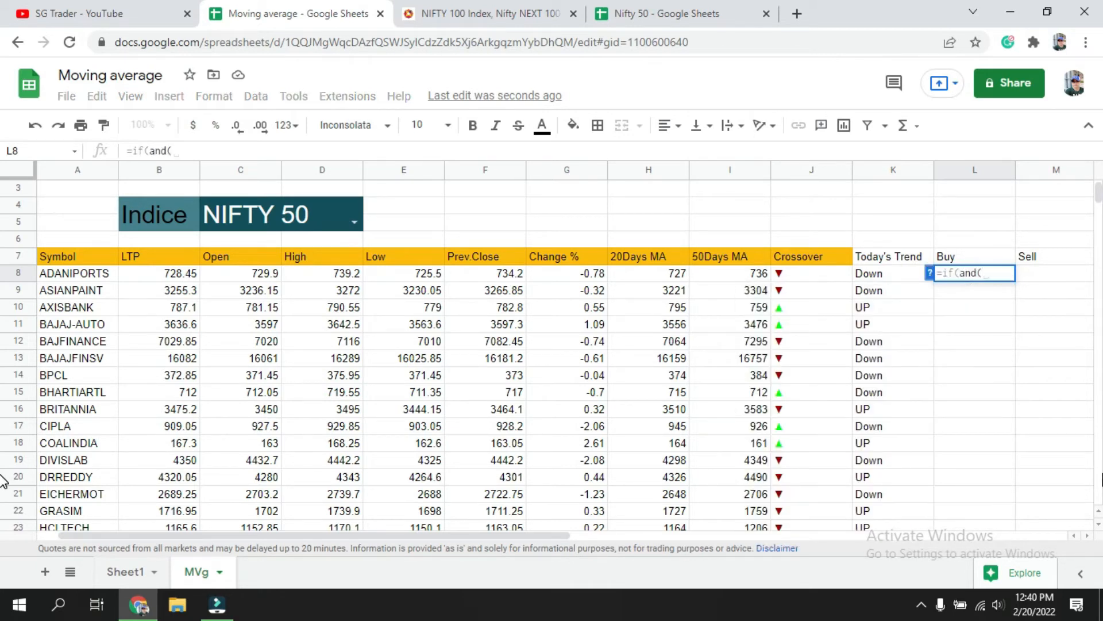
{"action": "type", "text": "b8"}
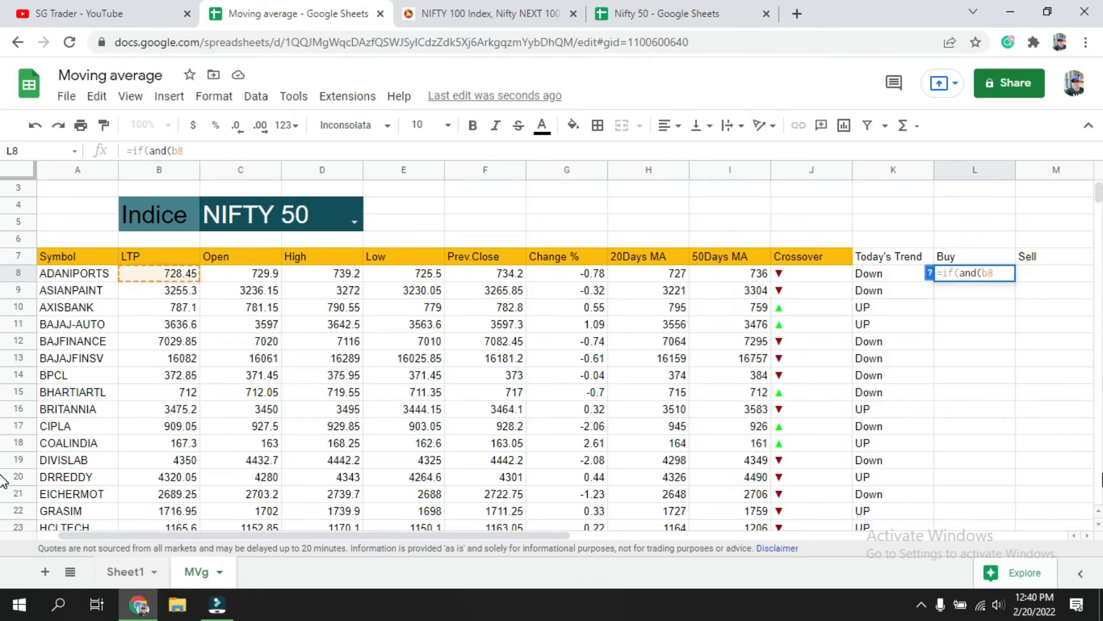
{"action": "type", "text": ">"}
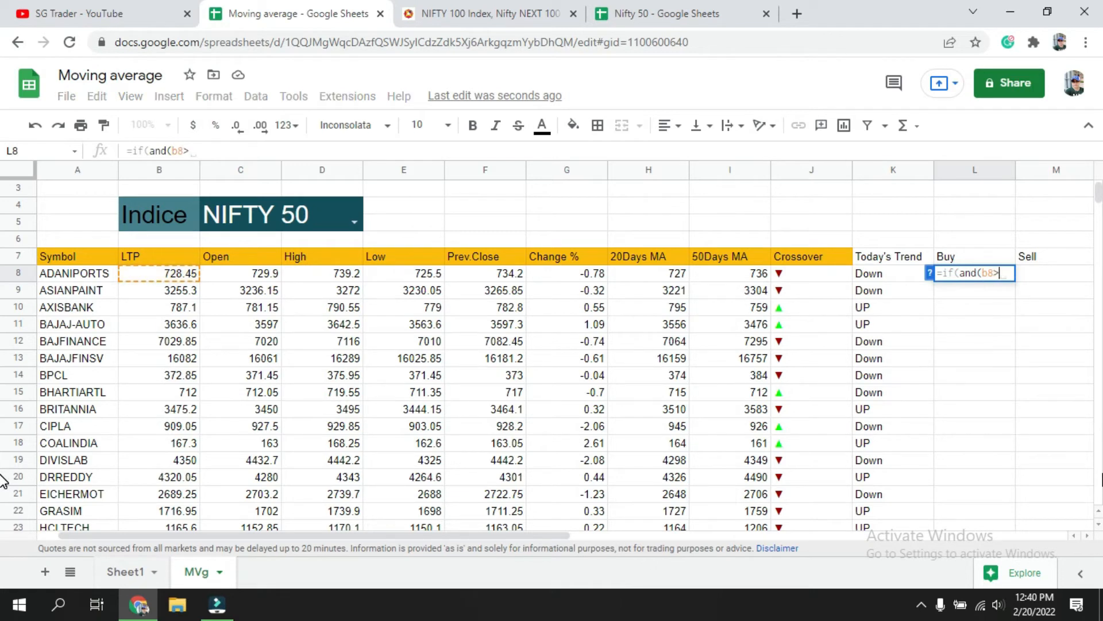
{"action": "type", "text": "f8,"}
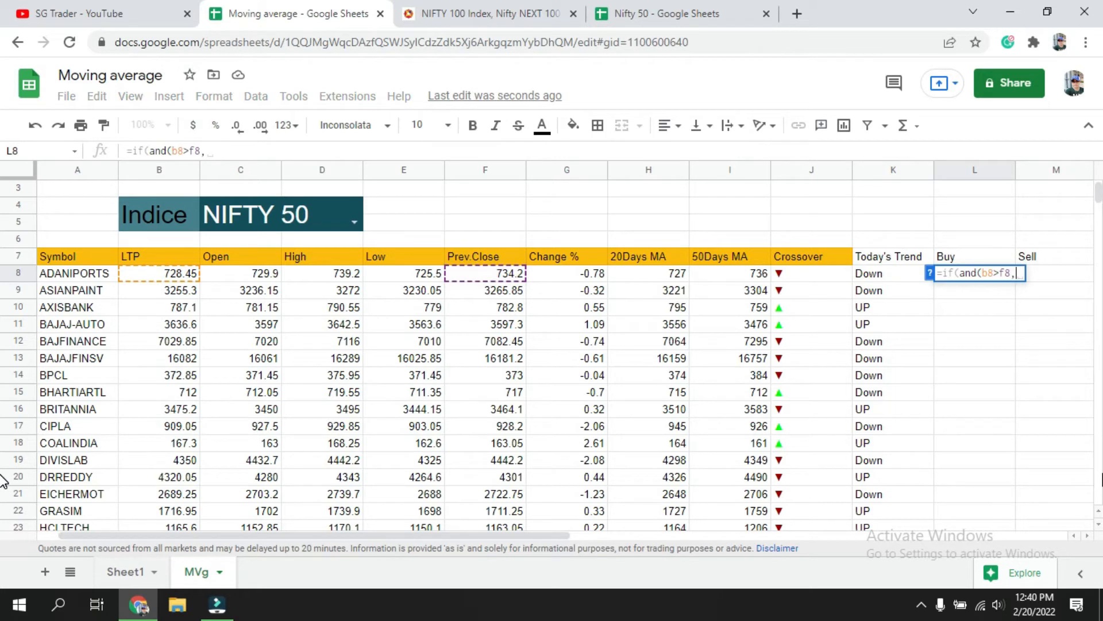
Complete the L8 formula with b7>h8),"Buy""") and apply the suggested autofill to the rest of the Buy column
{"action": "type", "text": "b"}
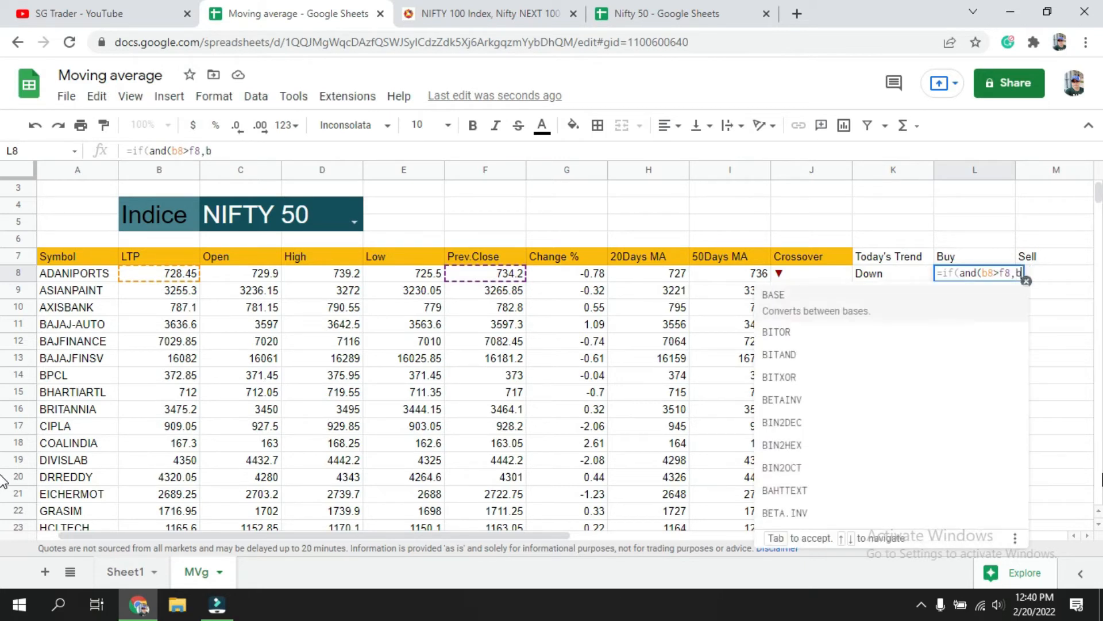
{"action": "type", "text": "7>"}
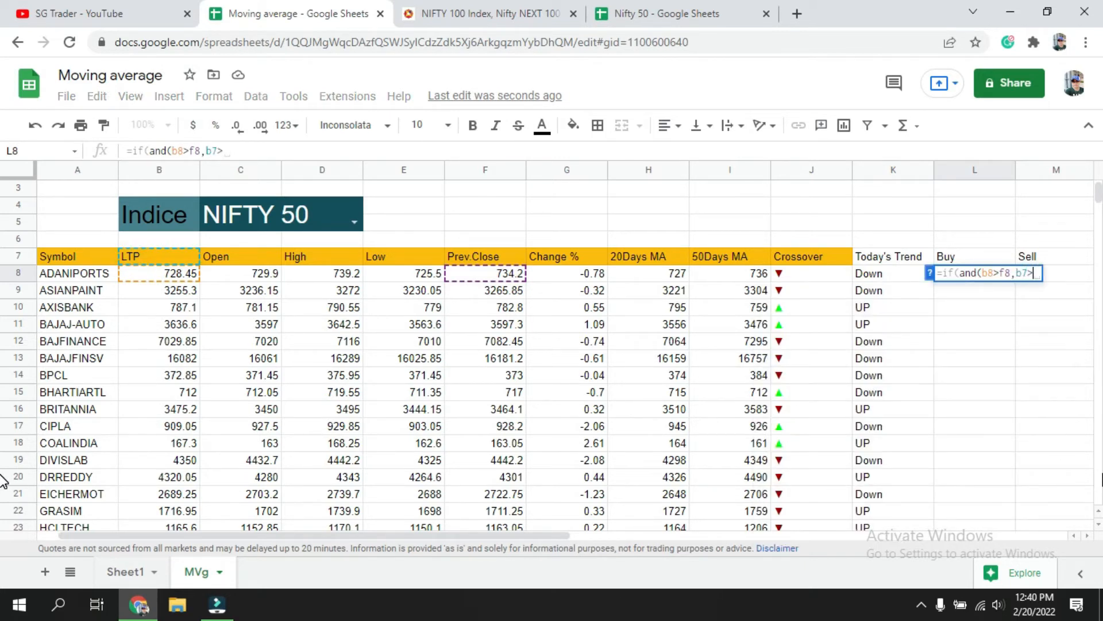
{"action": "type", "text": "h8"}
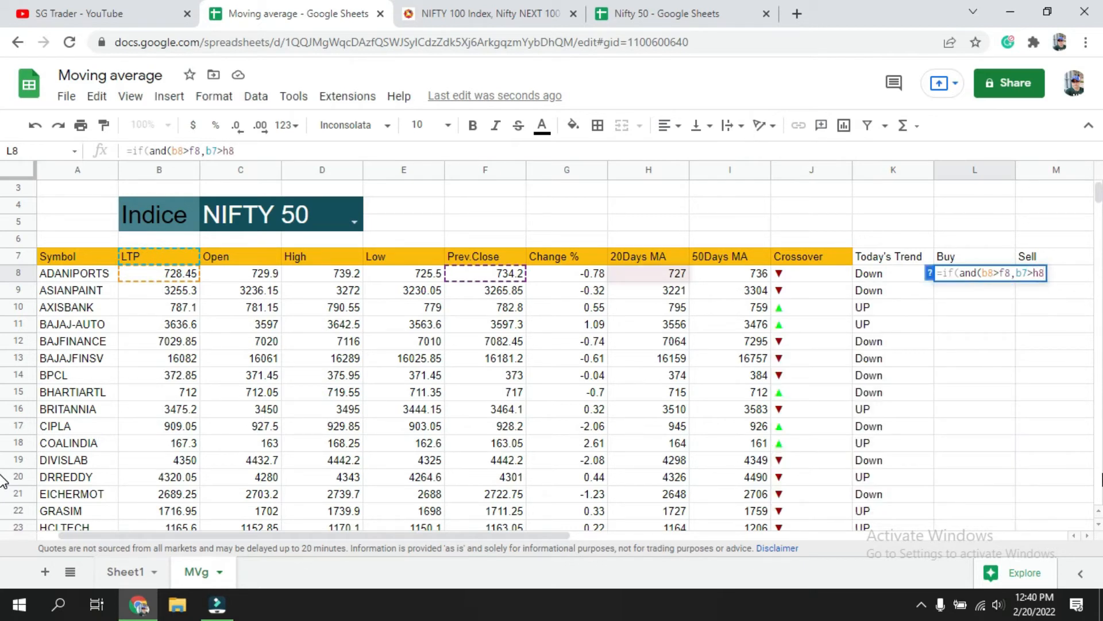
{"action": "type", "text": ")"}
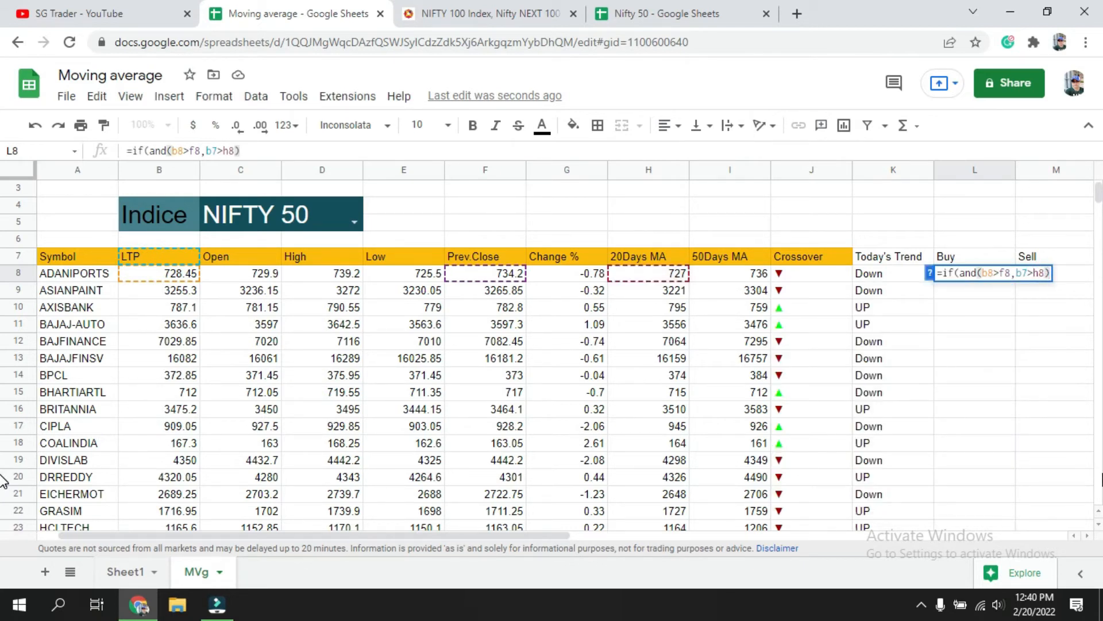
{"action": "type", "text": ","}
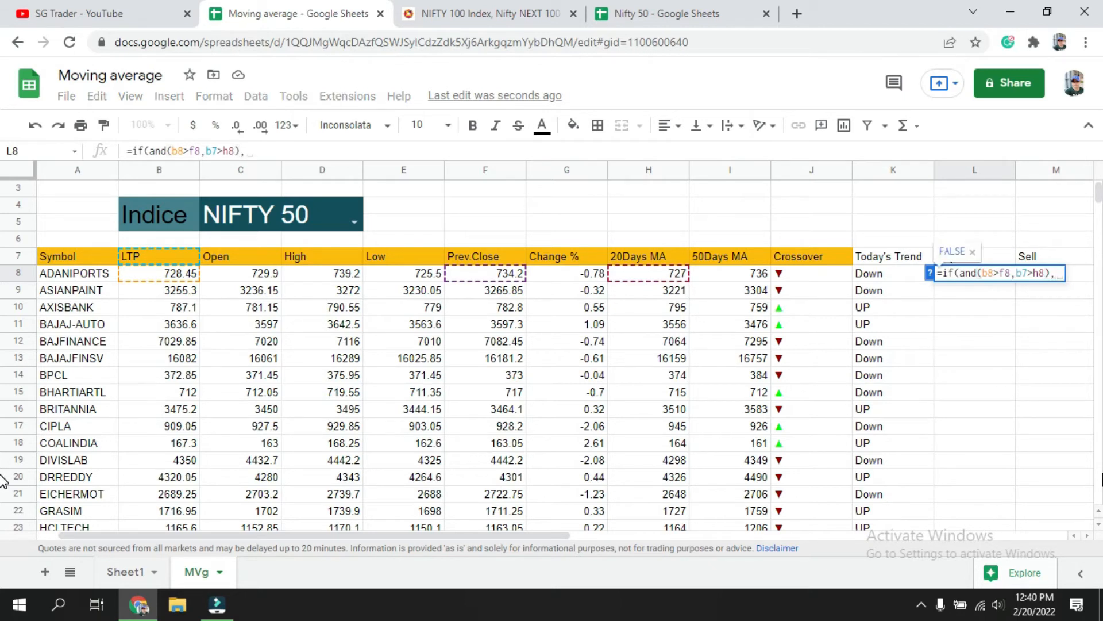
{"action": "type", "text": "\"Bu"}
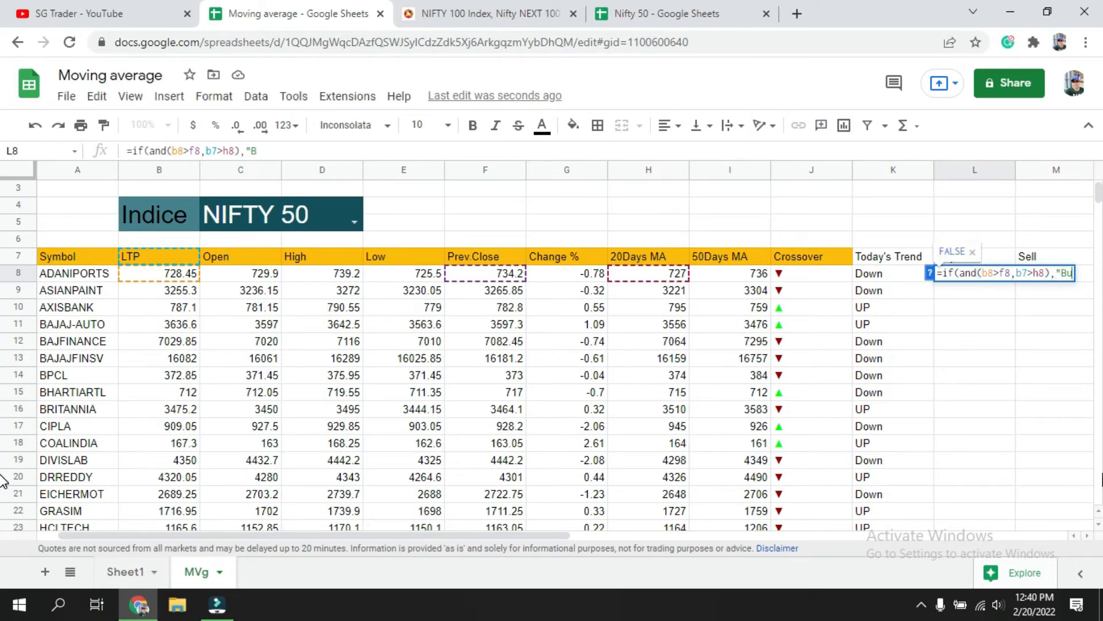
{"action": "type", "text": "y\"\"\""}
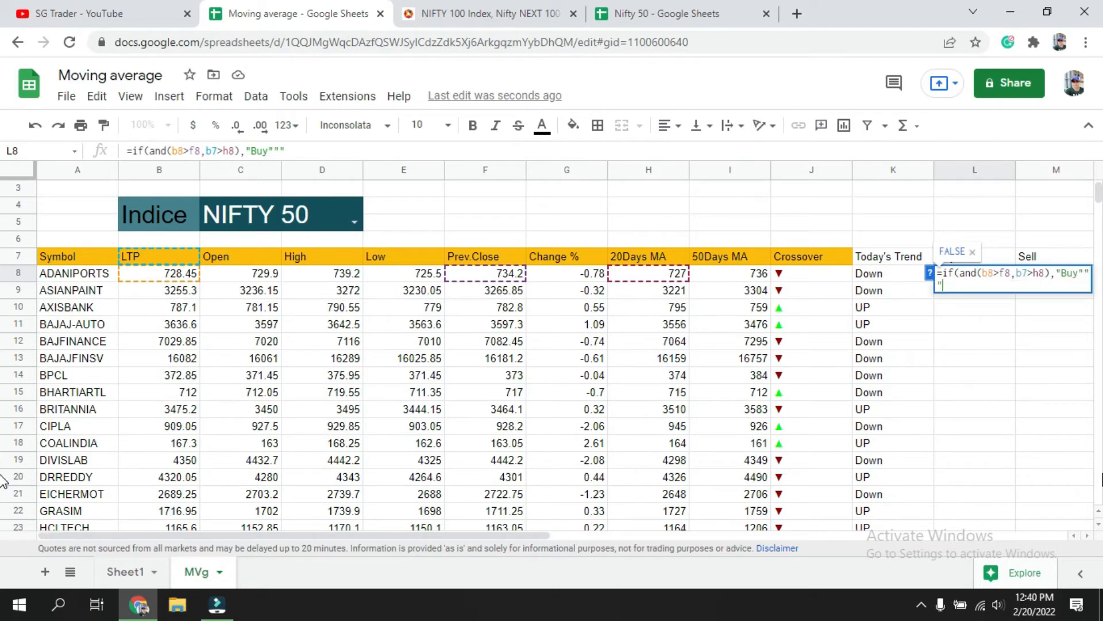
{"action": "type", "text": ")"}
{"action": "key", "text": "Return"}
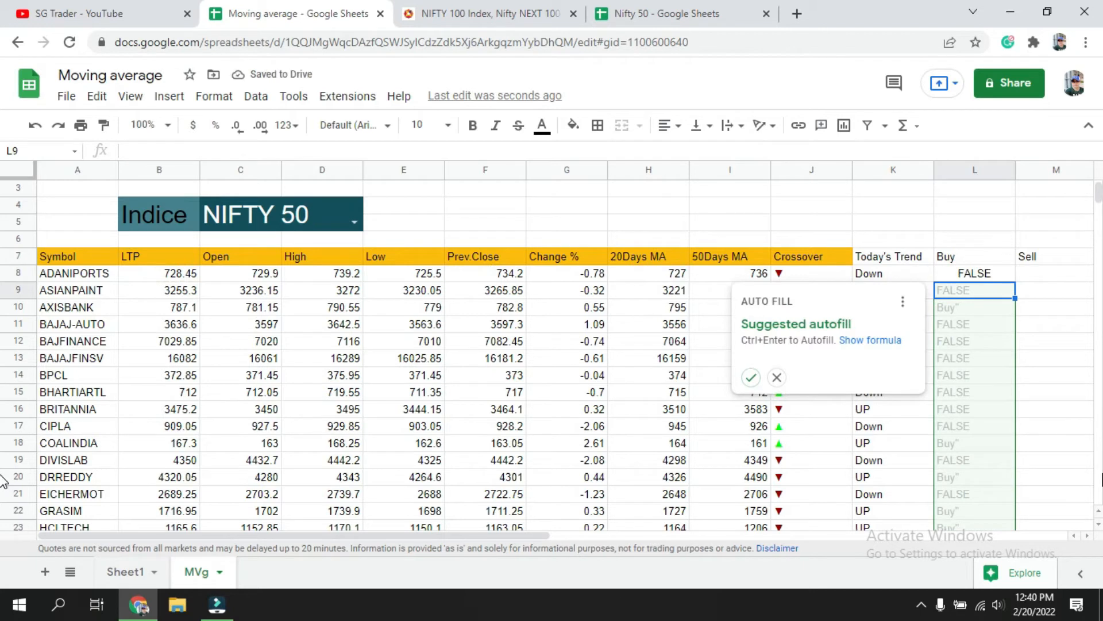
{"action": "left_click", "coordinate": [750, 377]}
{"action": "left_click", "coordinate": [1063, 393]}
Correct the end of the L8 formula so it reads =if(and(B8>F8,B7>H8),"Buy","")
{"action": "left_click", "coordinate": [978, 275]}
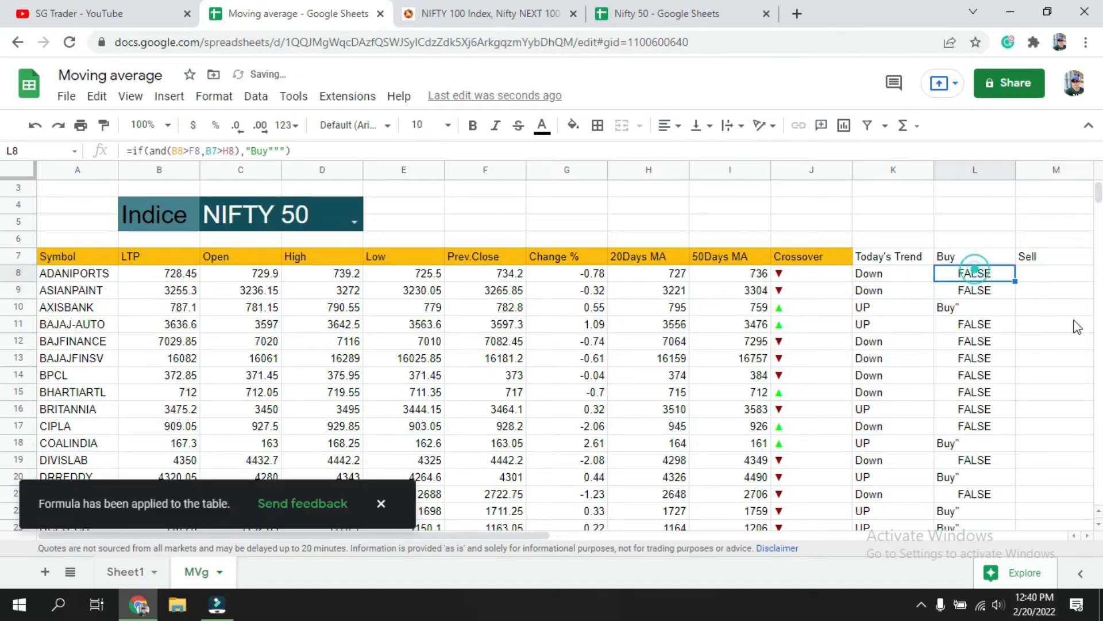
{"action": "left_click", "coordinate": [274, 151]}
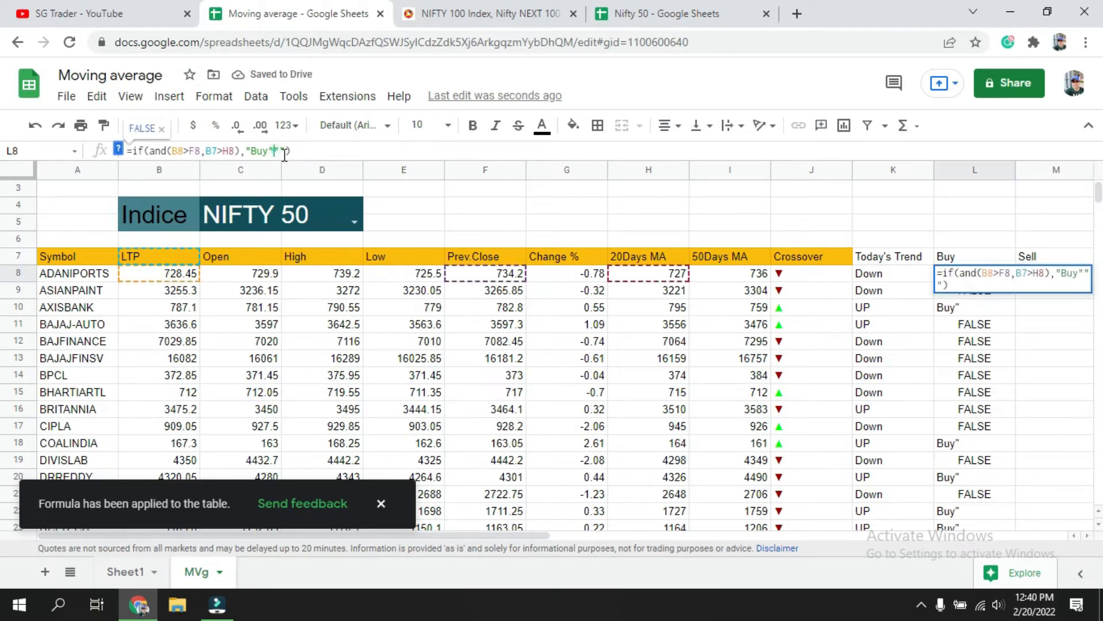
{"action": "type", "text": ","}
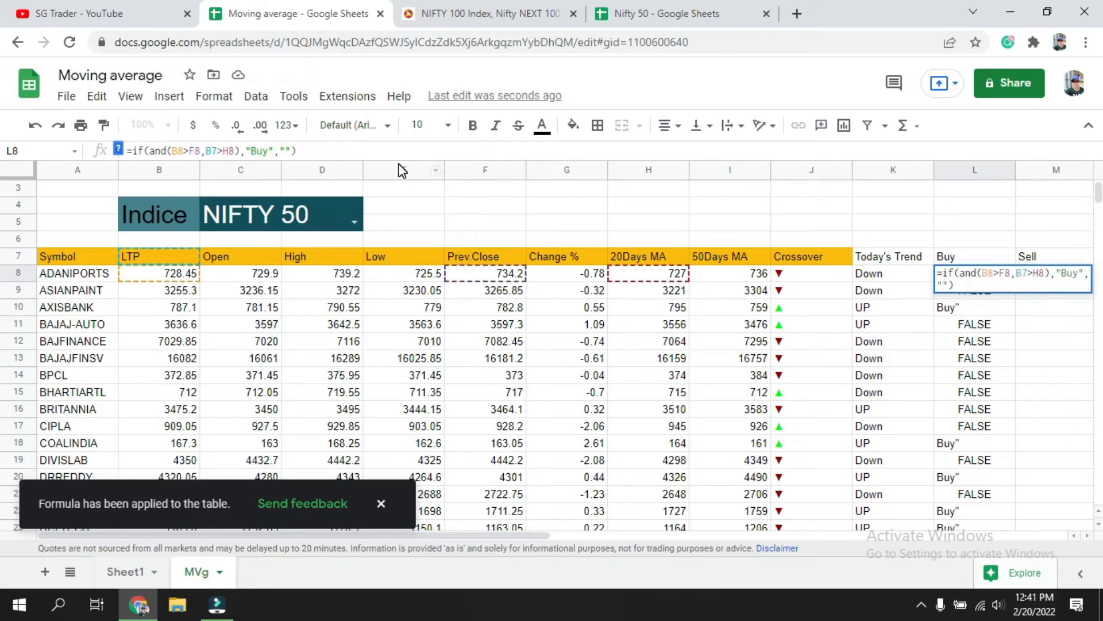
{"action": "key", "text": "Return"}
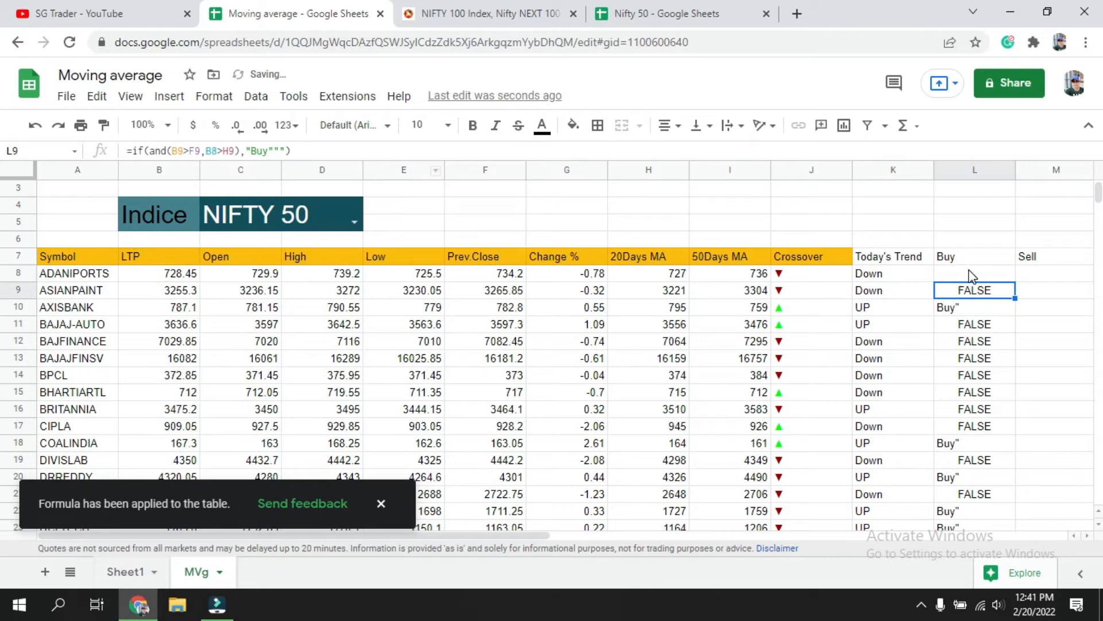
Fill the corrected L8 formula down the Buy column through row 57
{"action": "left_click", "coordinate": [1011, 276]}
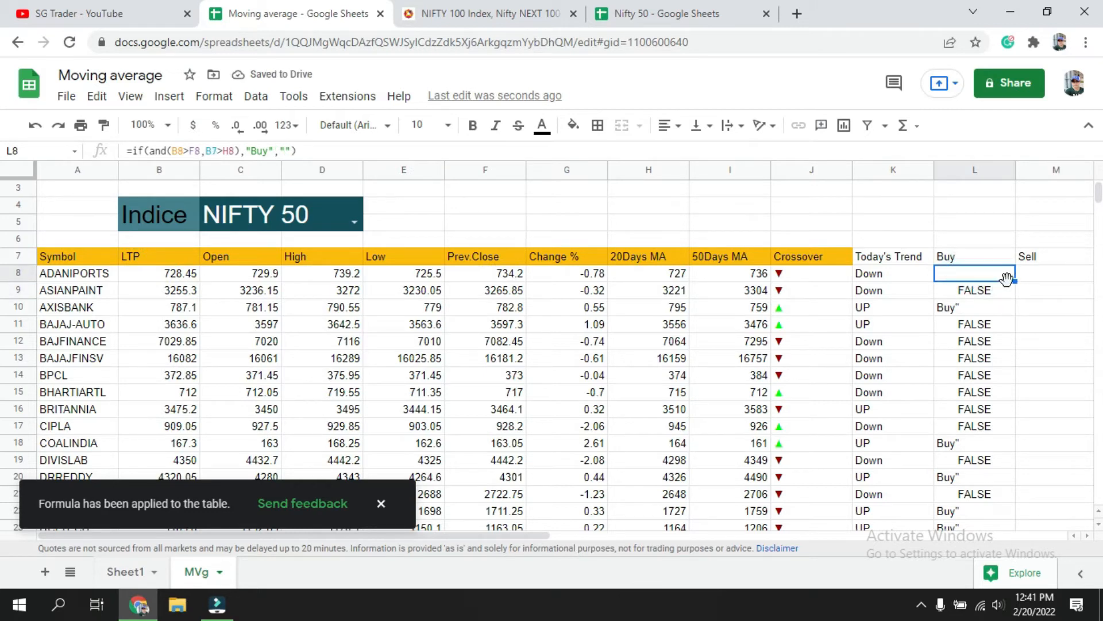
{"action": "left_click_drag", "start_coordinate": [1015, 281], "coordinate": [997, 298]}
{"action": "scroll", "coordinate": [1023, 377], "scroll_direction": "up", "scroll_amount": 15}
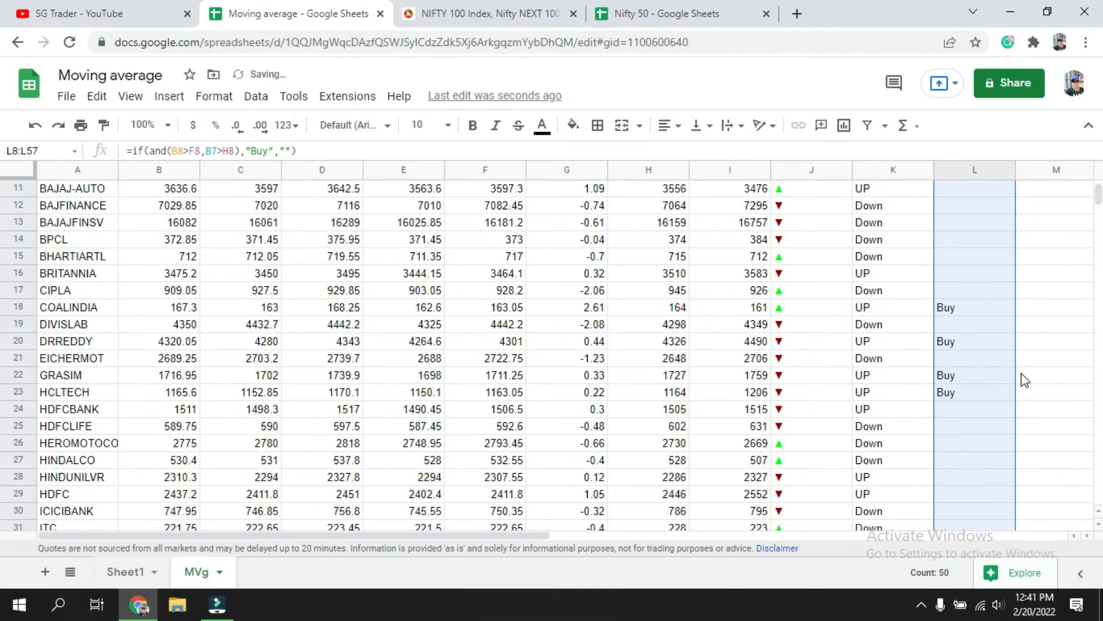
{"action": "left_click", "coordinate": [1023, 378]}
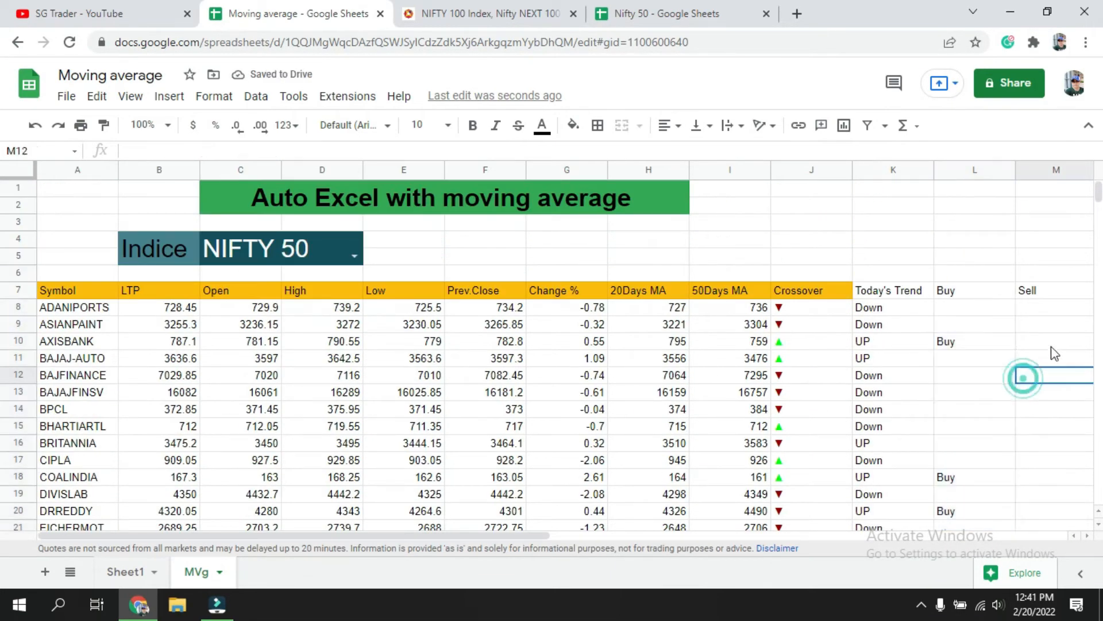
Examine the AXISBANK row's Buy signal, comparing its formula with those above and checking its LTP against the 20Days MA
{"action": "left_click", "coordinate": [976, 341]}
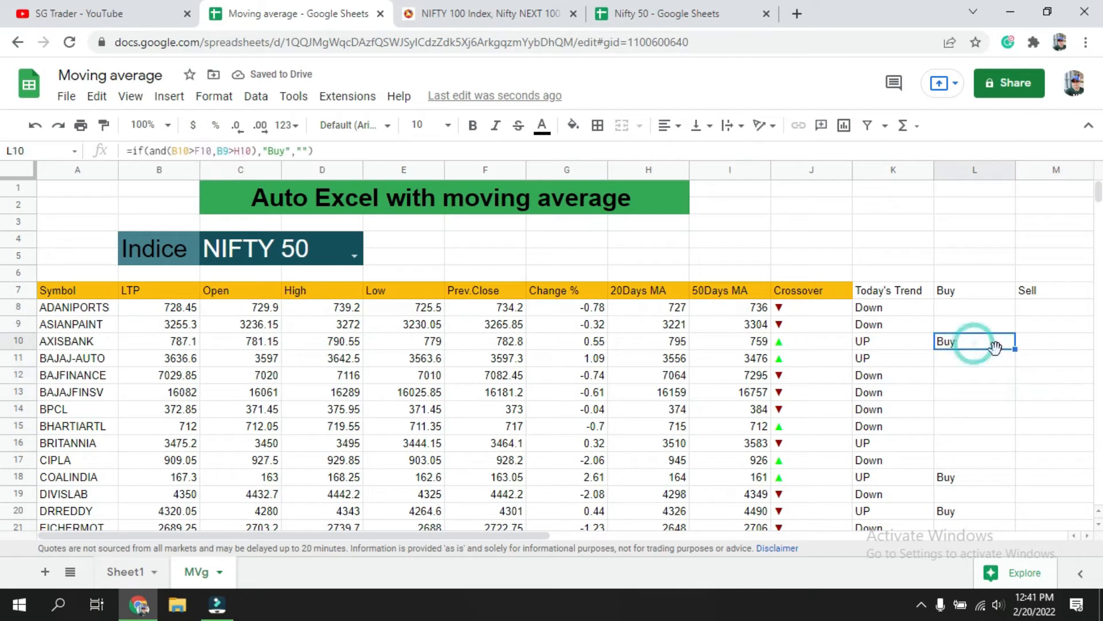
{"action": "left_click", "coordinate": [15, 341]}
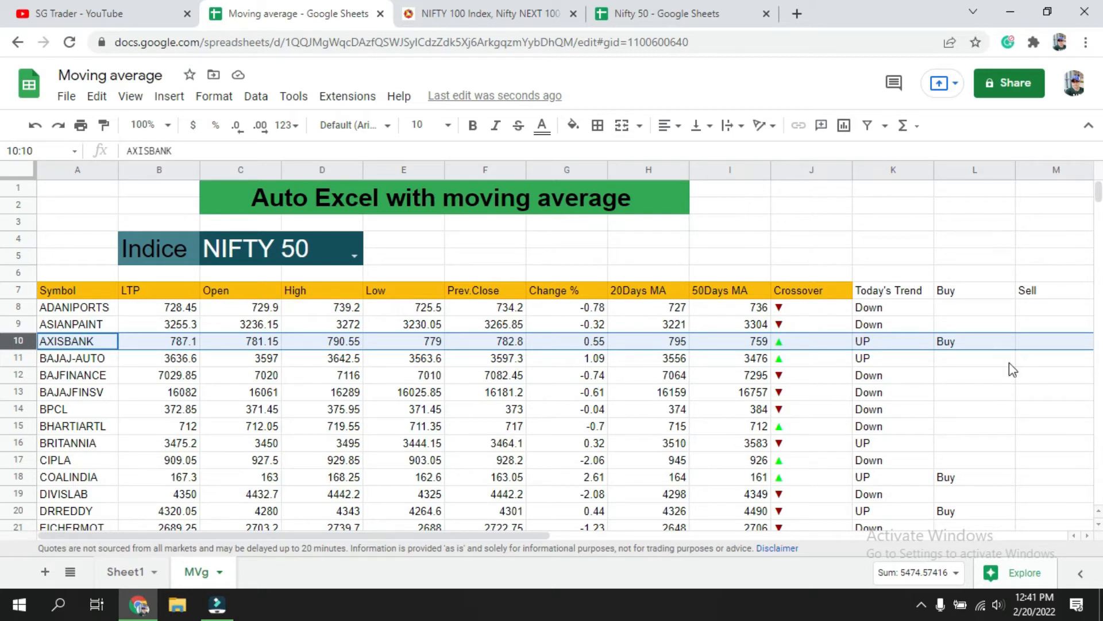
{"action": "left_click", "coordinate": [963, 379]}
{"action": "left_click", "coordinate": [975, 345]}
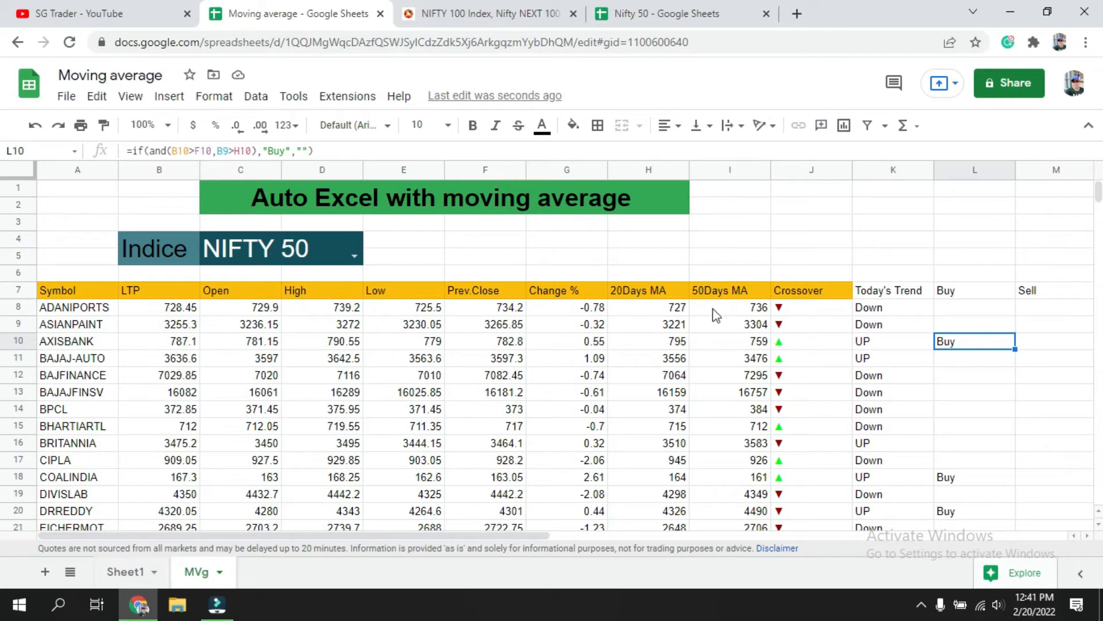
{"action": "left_click", "coordinate": [960, 306]}
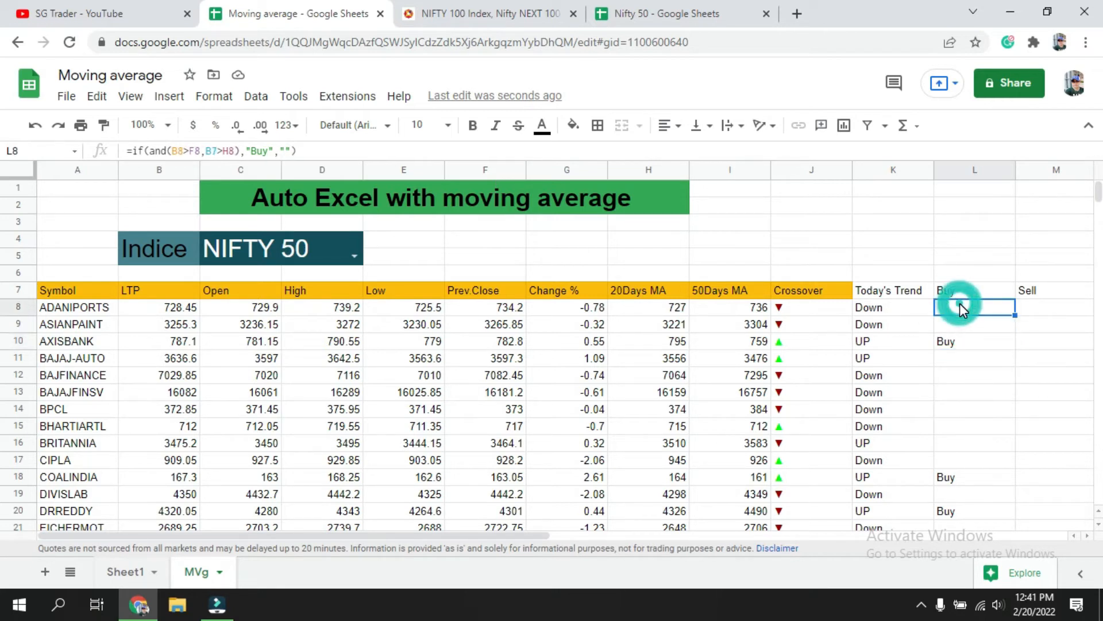
{"action": "left_click", "coordinate": [967, 321]}
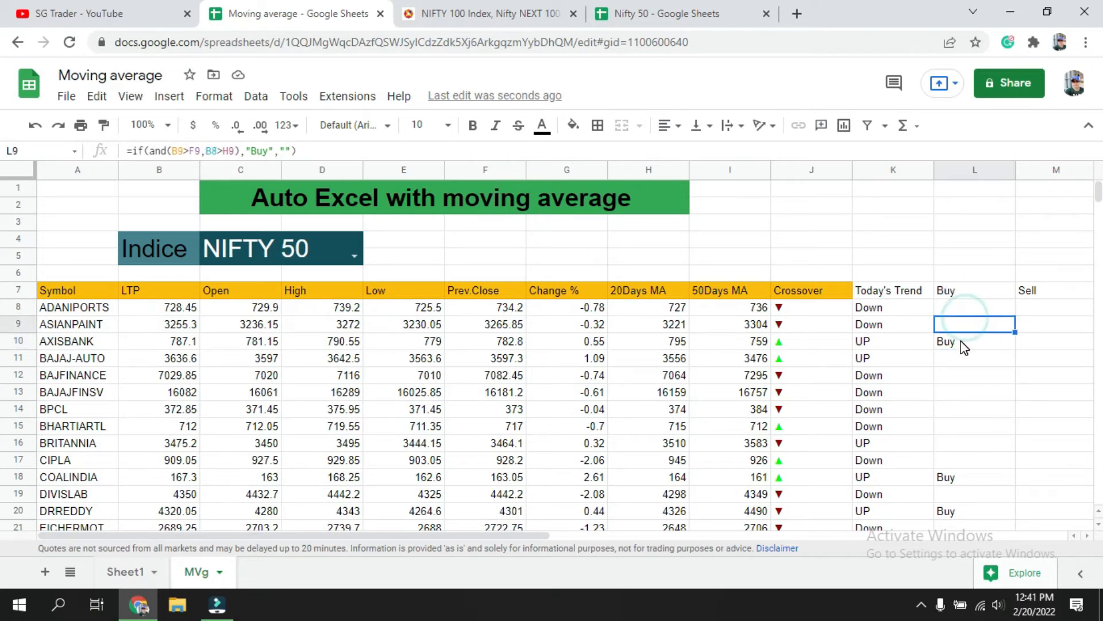
{"action": "left_click", "coordinate": [961, 340]}
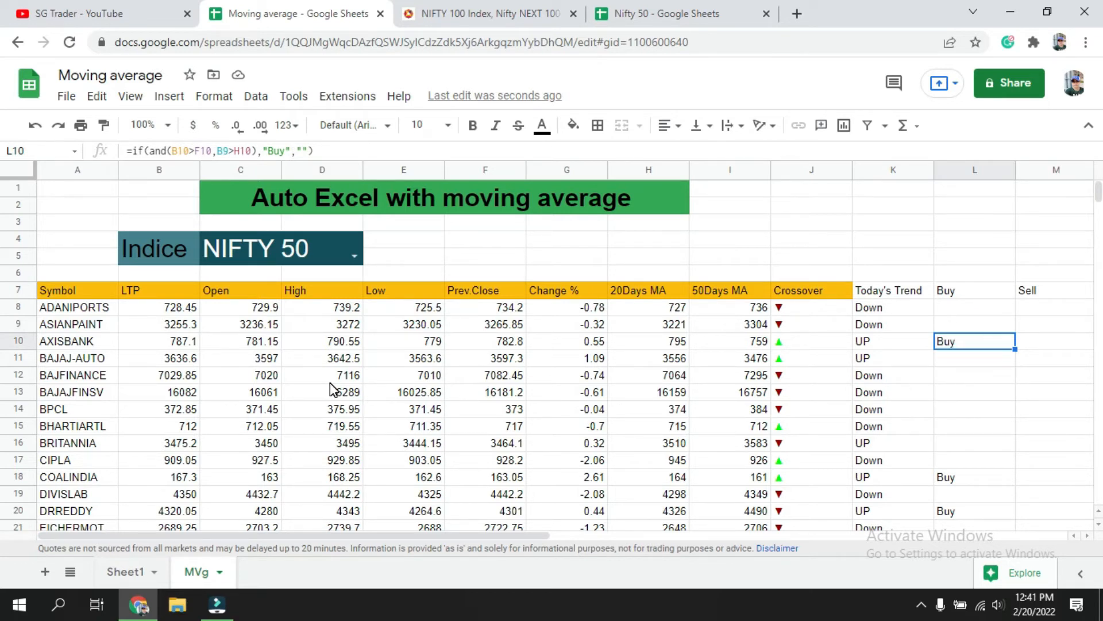
{"action": "left_click", "coordinate": [660, 339]}
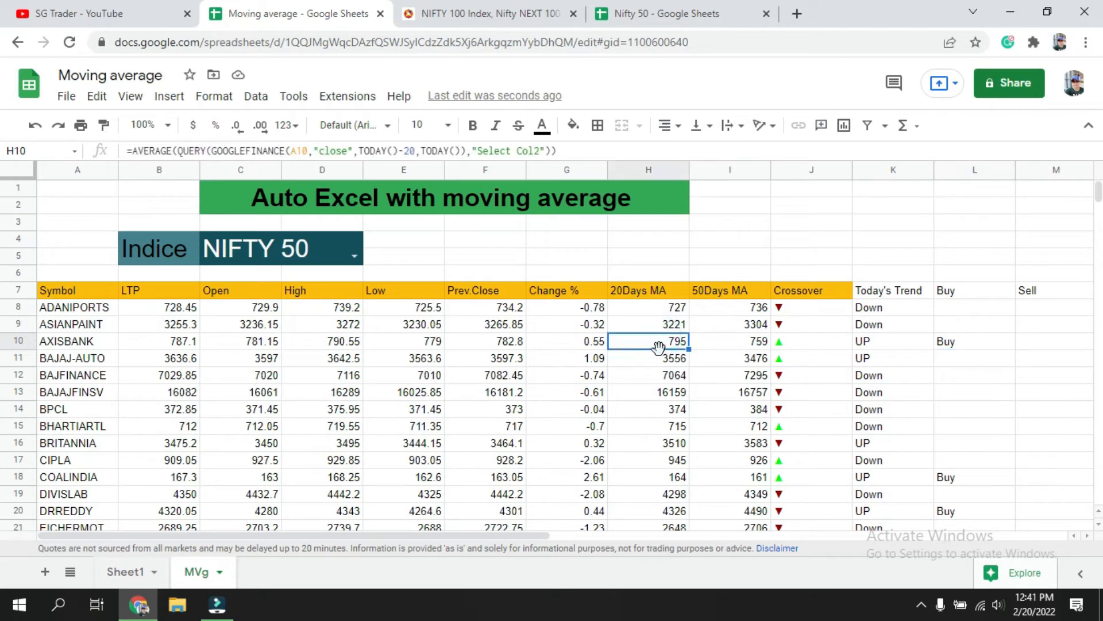
{"action": "left_click", "coordinate": [177, 347]}
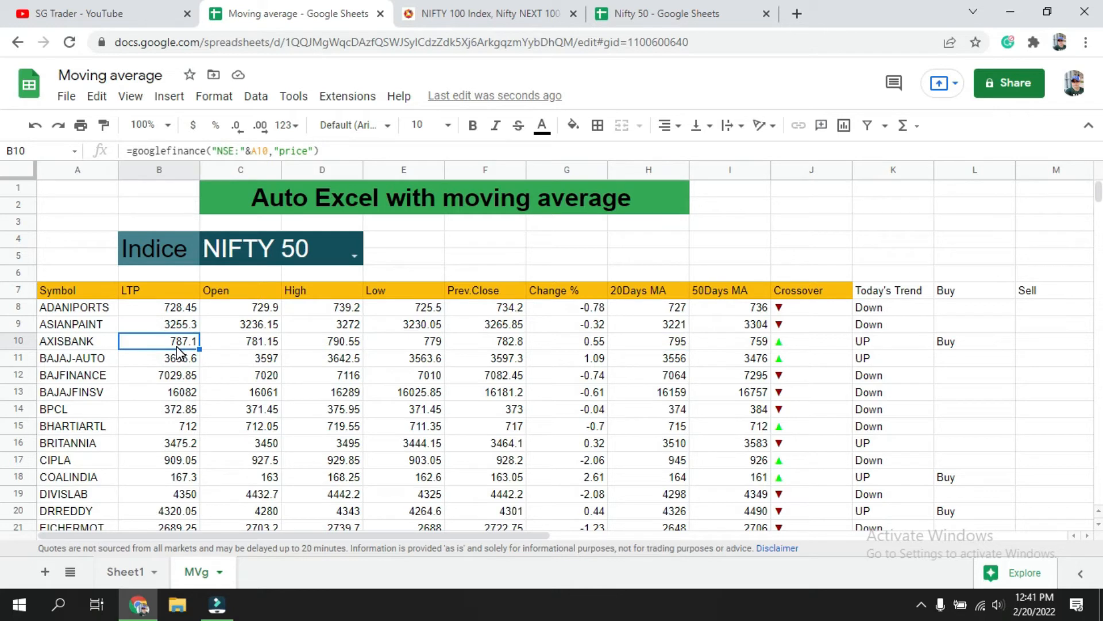
{"action": "left_click", "coordinate": [961, 289]}
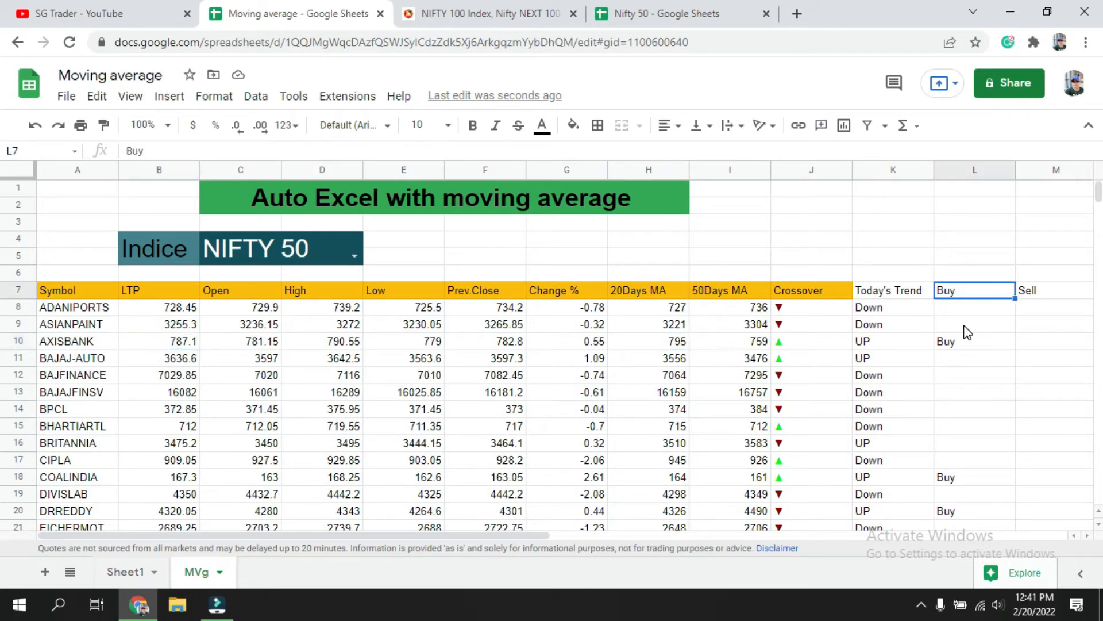
{"action": "left_click", "coordinate": [968, 346]}
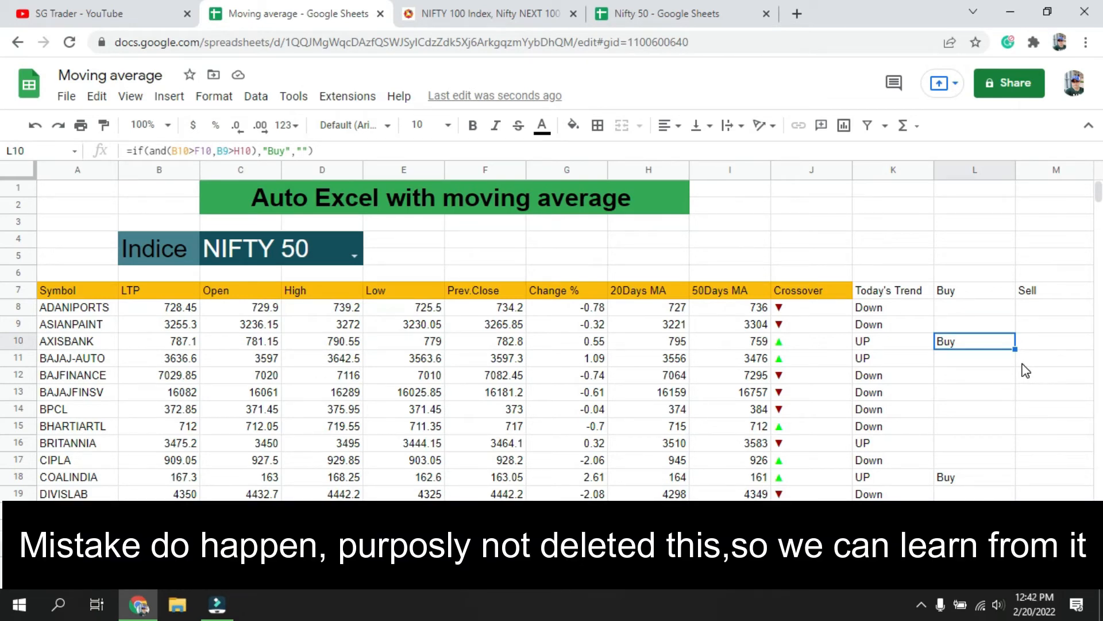
Change the second condition of the L10 formula to B10>H10
{"action": "left_click", "coordinate": [227, 151]}
{"action": "key", "text": "BackSpace"}
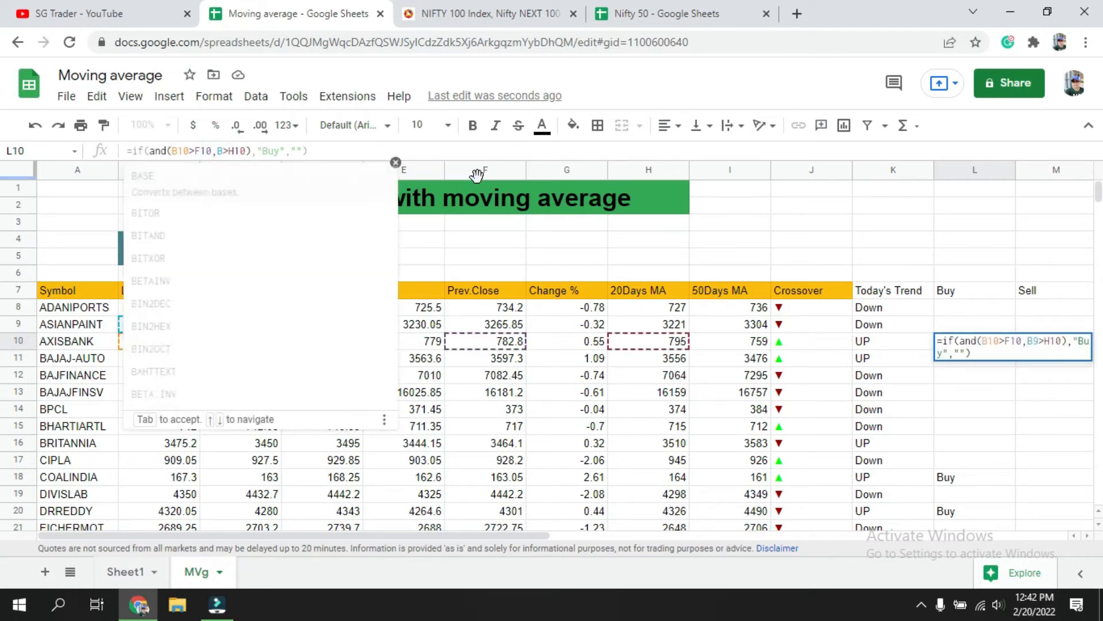
{"action": "type", "text": "10"}
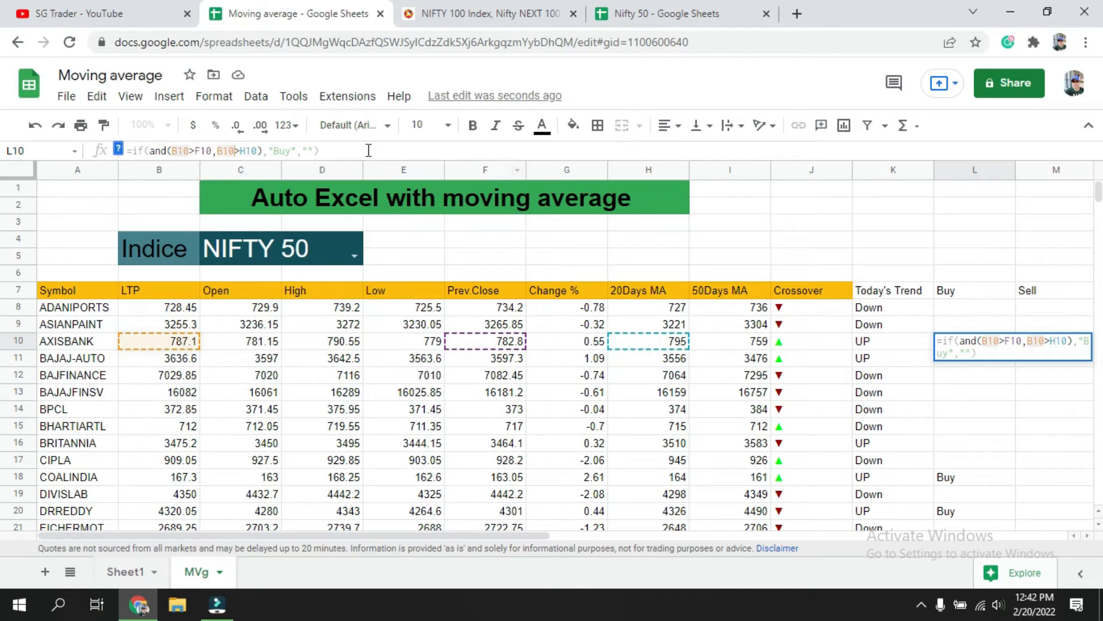
{"action": "left_click", "coordinate": [539, 151]}
{"action": "key", "text": "Return"}
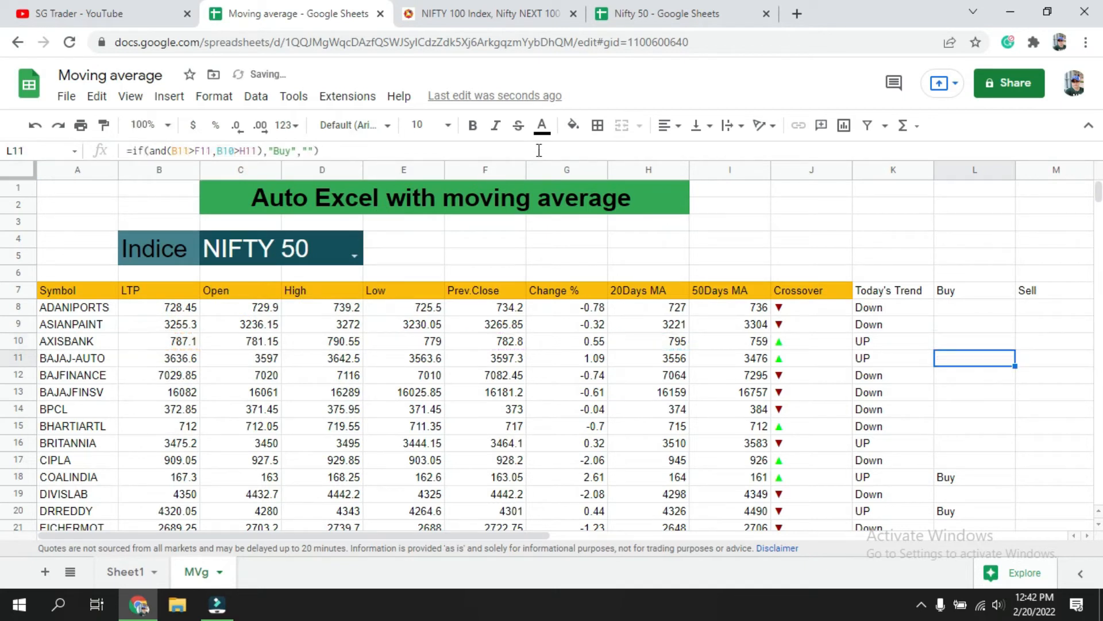
Compare the L8 and L9 formulas and correct L8 to read =if(and(B8>F8,B8>H8),"Buy","")
{"action": "left_click", "coordinate": [974, 312]}
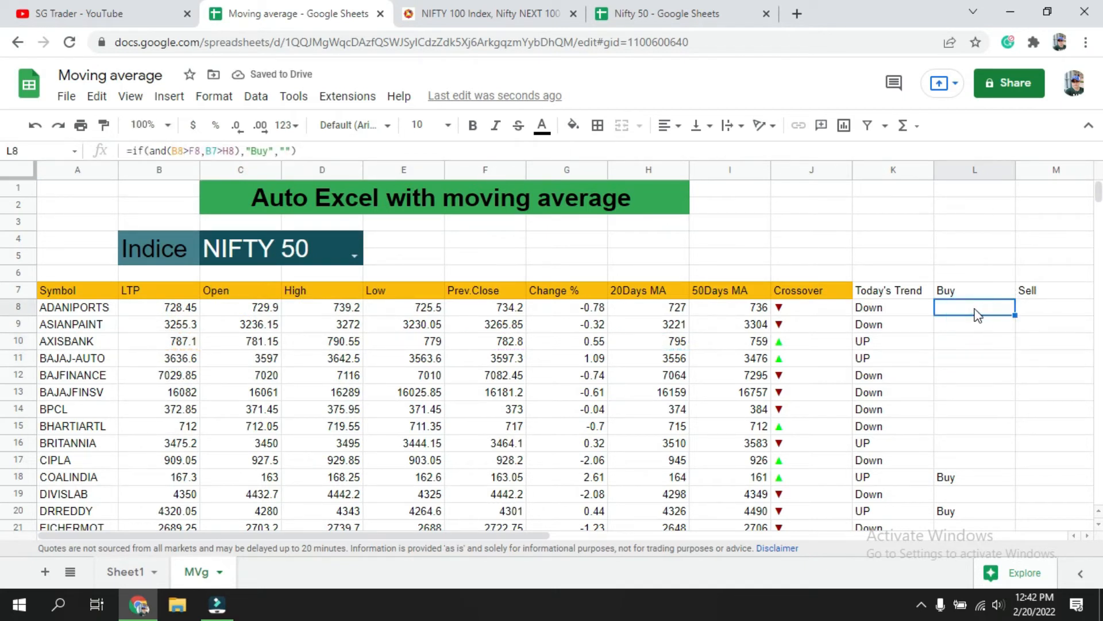
{"action": "left_click", "coordinate": [981, 326]}
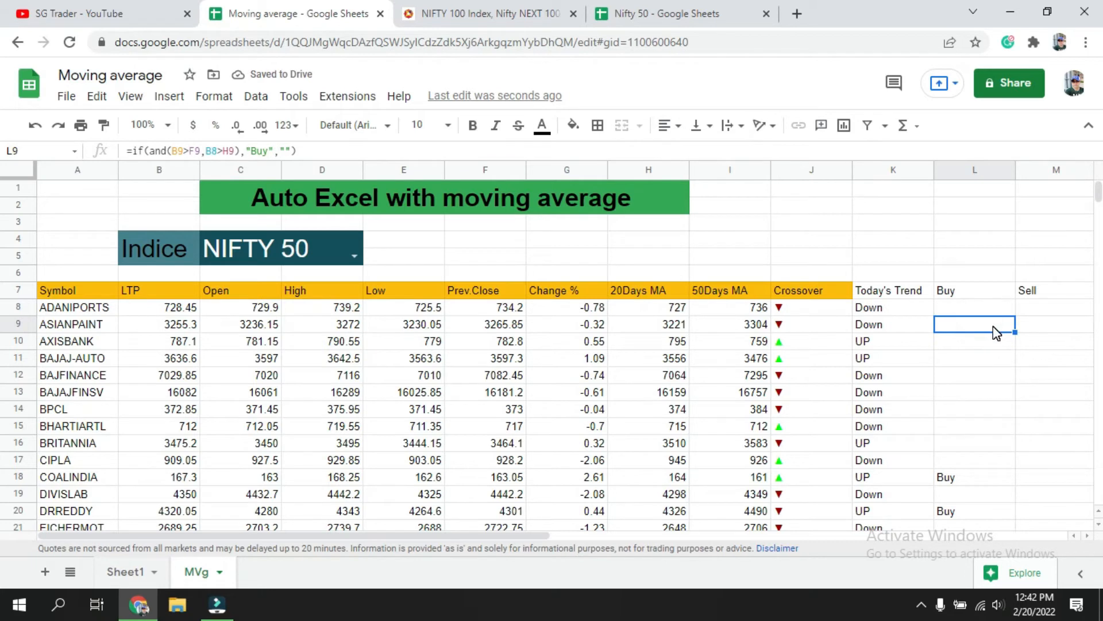
{"action": "left_click", "coordinate": [972, 308]}
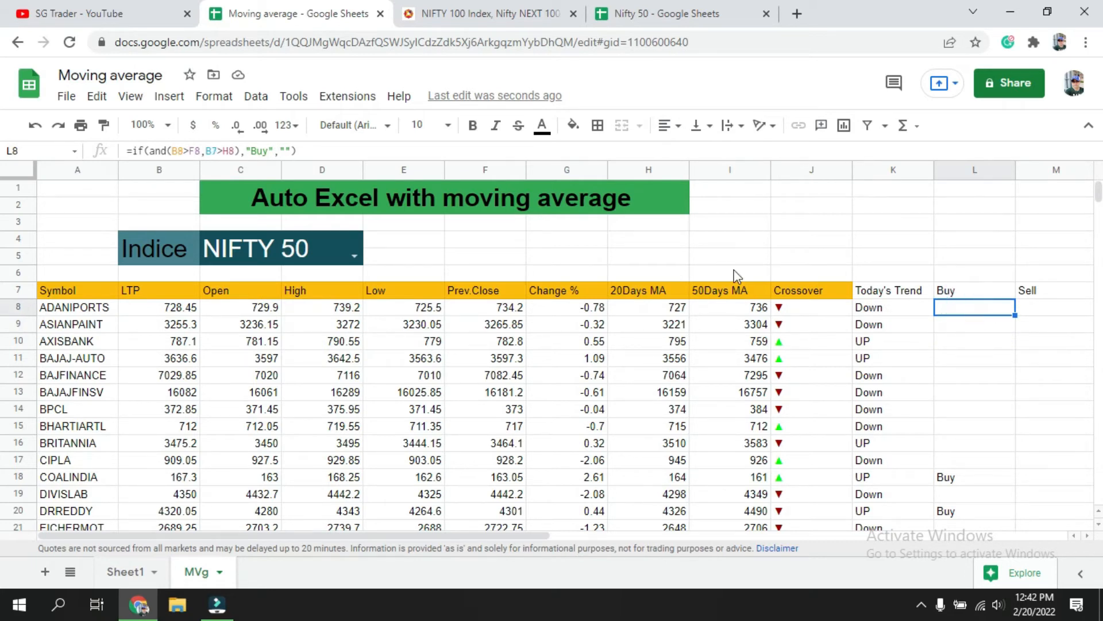
{"action": "left_click", "coordinate": [212, 150]}
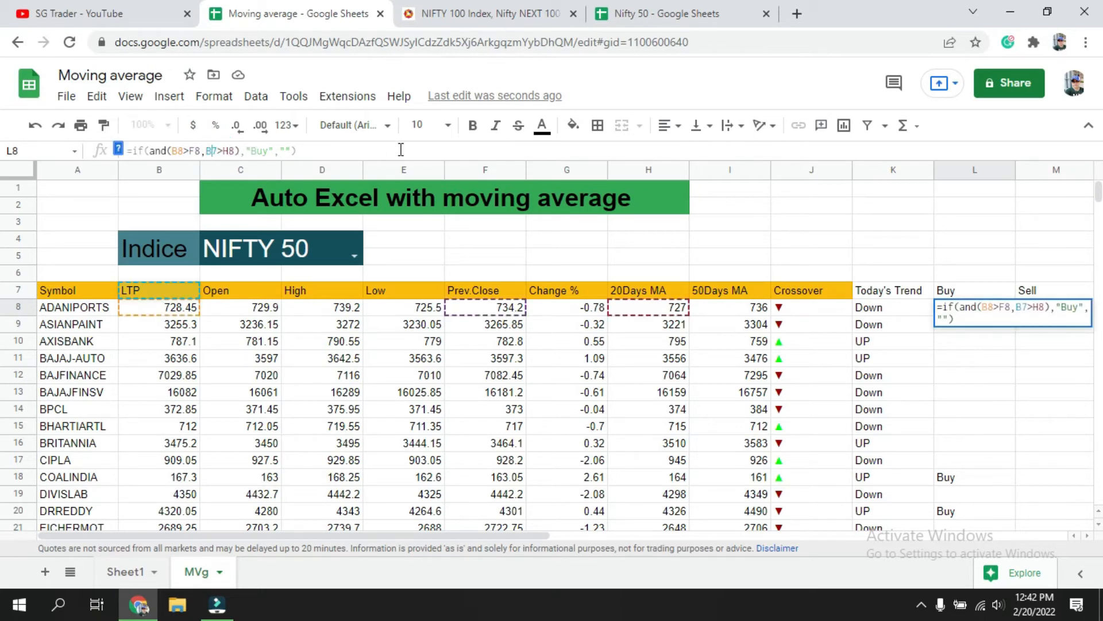
{"action": "key", "text": "BackSpace"}
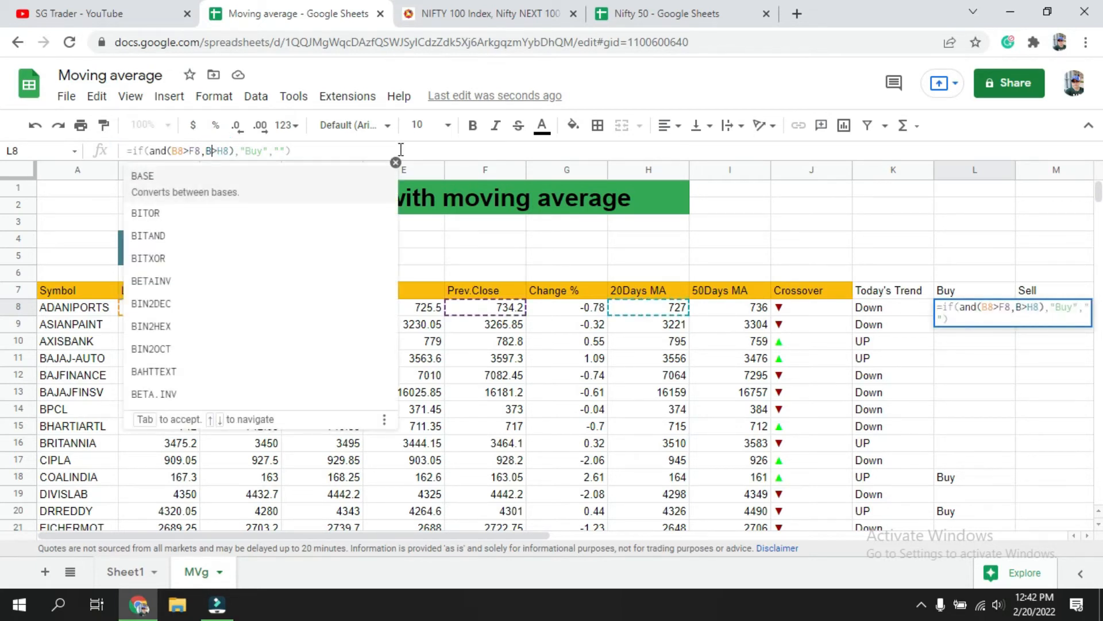
{"action": "type", "text": "8"}
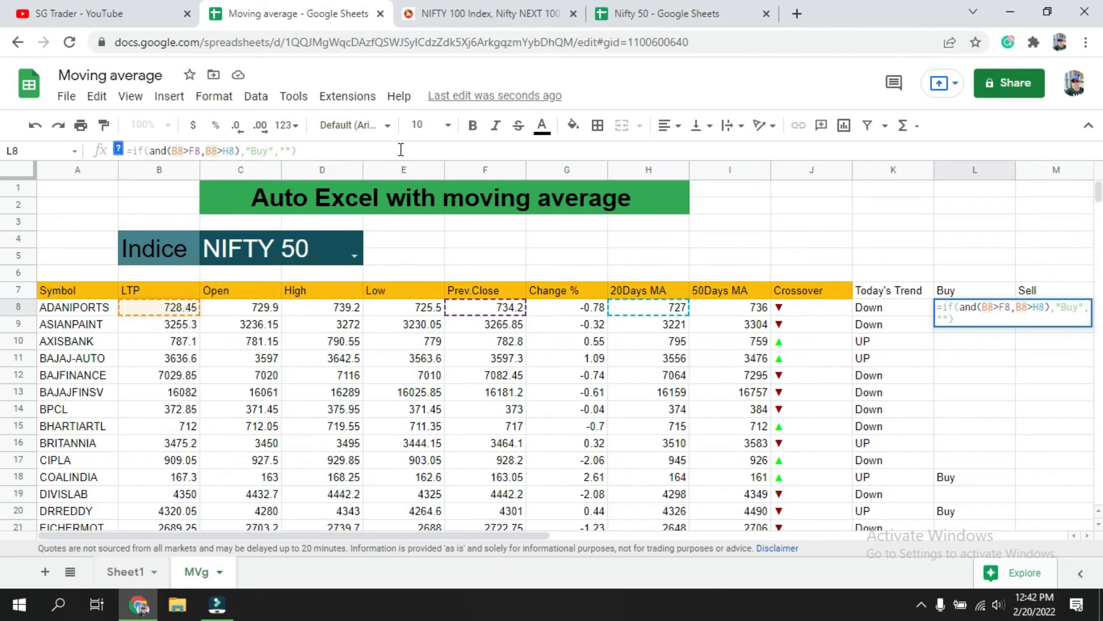
{"action": "key", "text": "Return"}
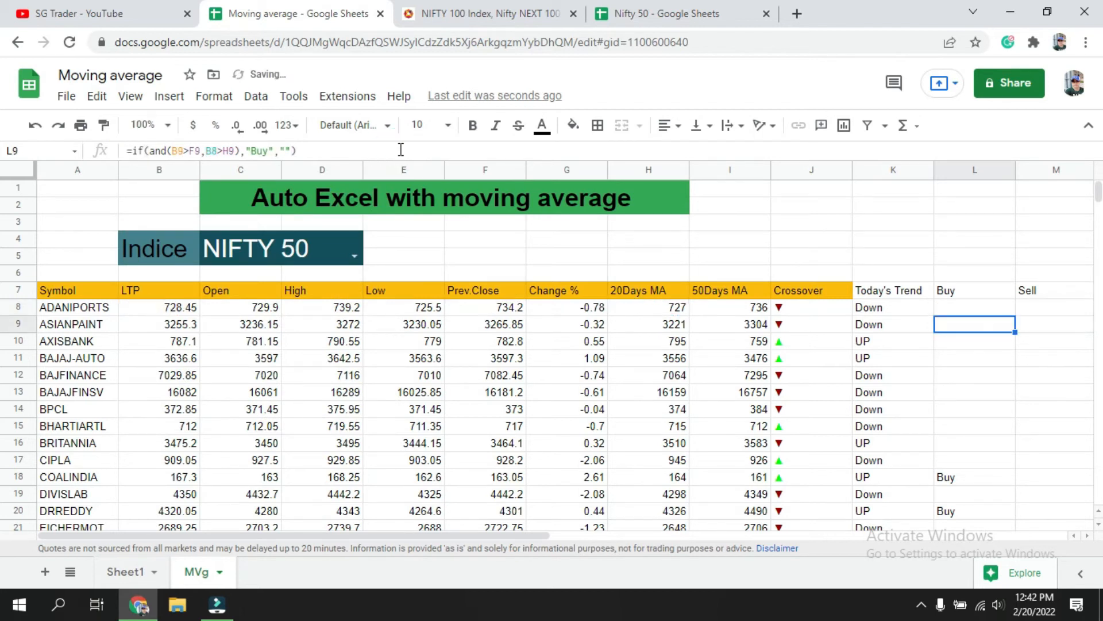
Fill the corrected L8 formula down the Buy column through row 57 and check the BAJAJ-AUTO row's Buy signal against its prices and averages
{"action": "left_click", "coordinate": [971, 311]}
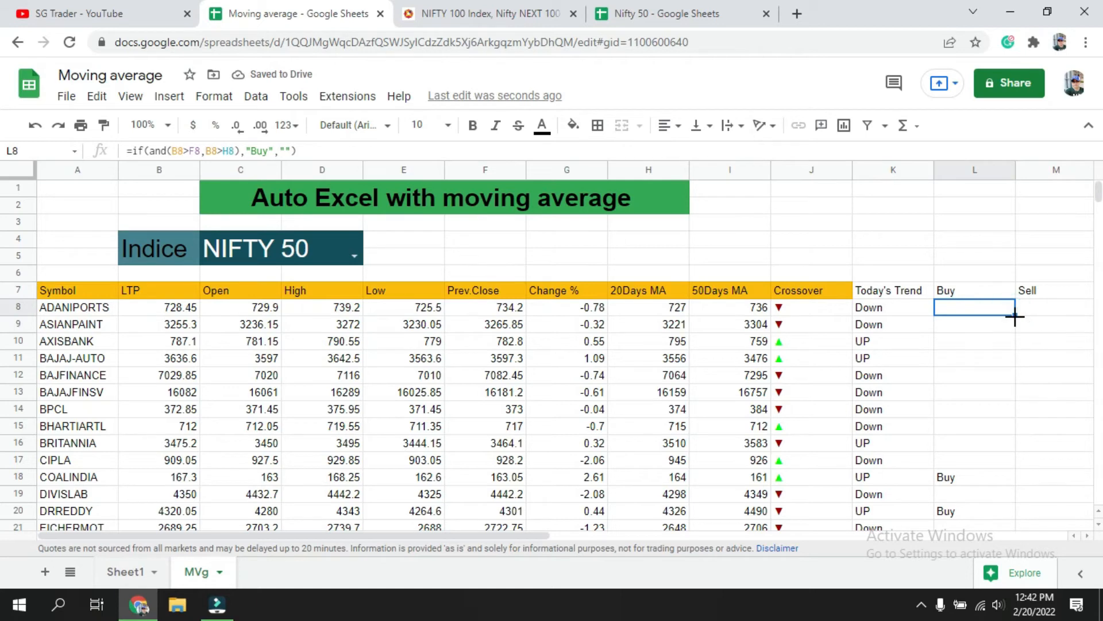
{"action": "mouse_move", "coordinate": [1015, 315]}
{"action": "left_mouse_down"}
{"action": "mouse_move", "coordinate": [1026, 463]}
{"action": "mouse_move", "coordinate": [1012, 614]}
{"action": "mouse_move", "coordinate": [997, 169]}
{"action": "mouse_move", "coordinate": [992, 239]}
{"action": "mouse_move", "coordinate": [1007, 323]}
{"action": "left_mouse_up"}
{"action": "scroll", "coordinate": [1020, 416], "scroll_direction": "up", "scroll_amount": 12}
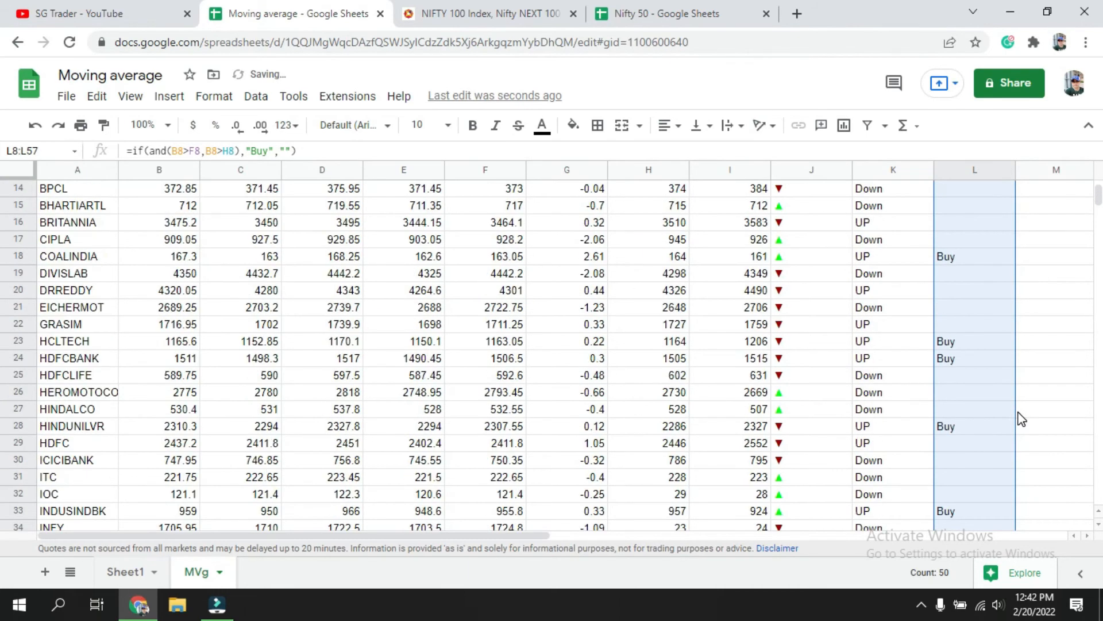
{"action": "left_click", "coordinate": [1055, 377]}
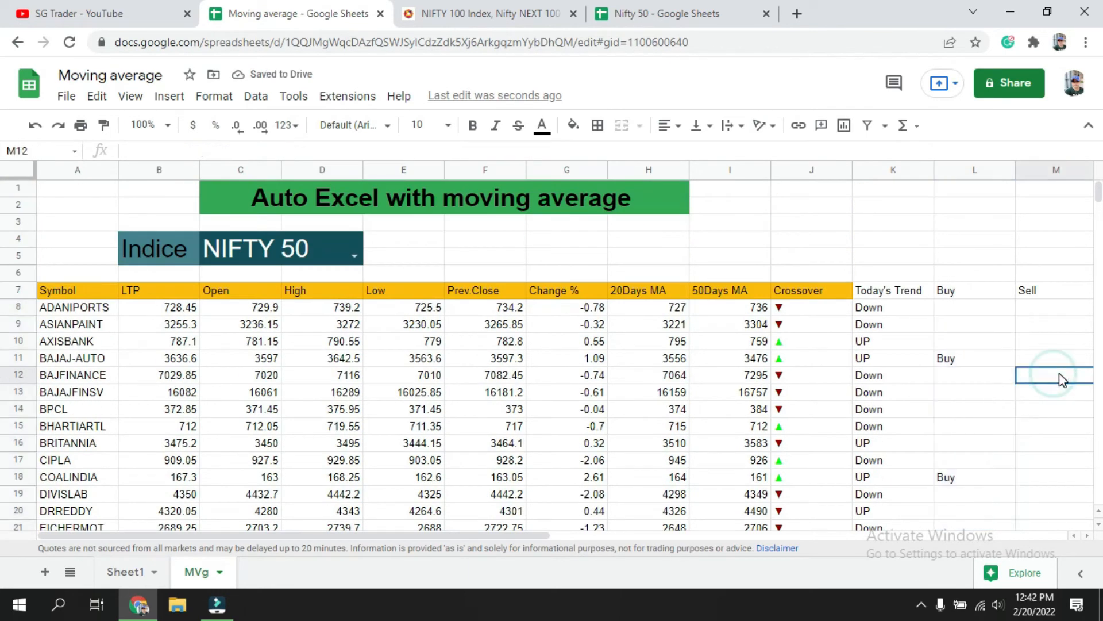
{"action": "left_click", "coordinate": [10, 357]}
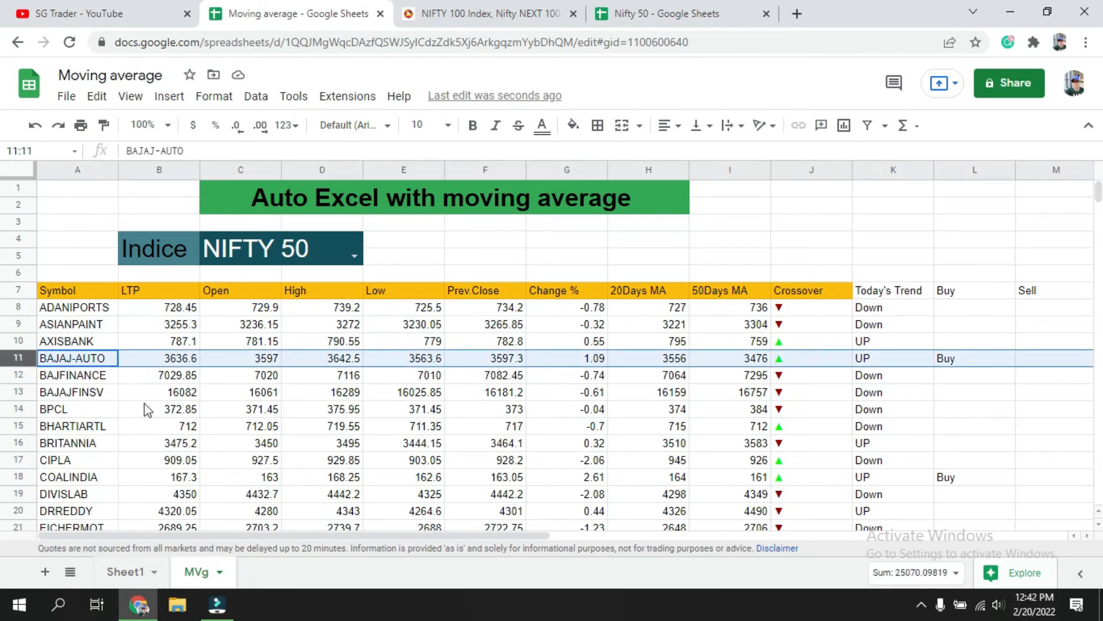
{"action": "left_click", "coordinate": [1005, 390]}
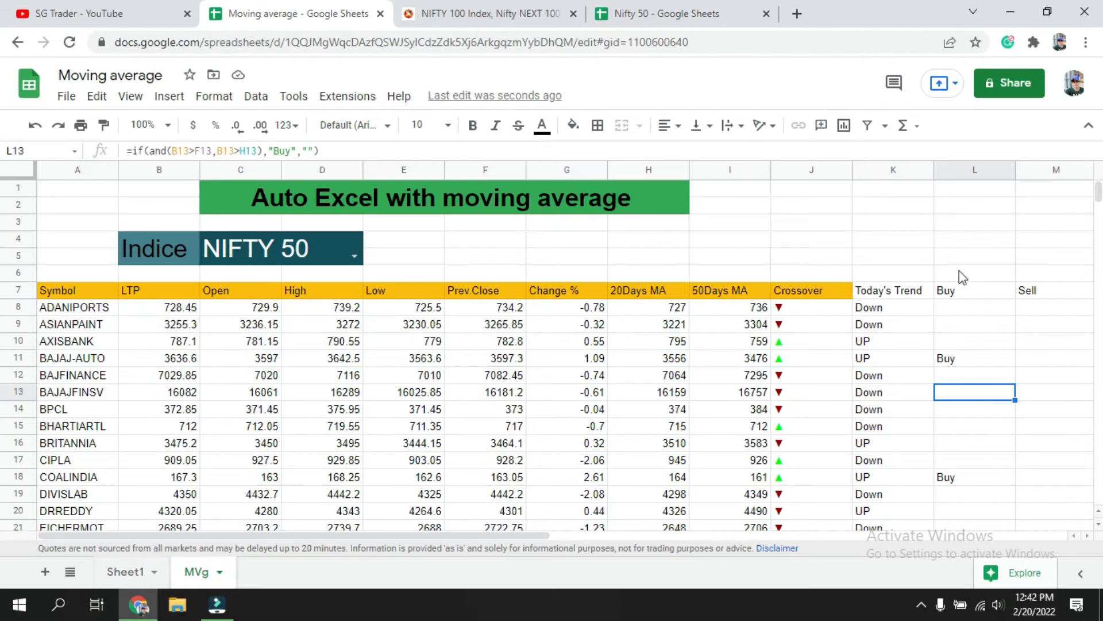
{"action": "left_click", "coordinate": [954, 308]}
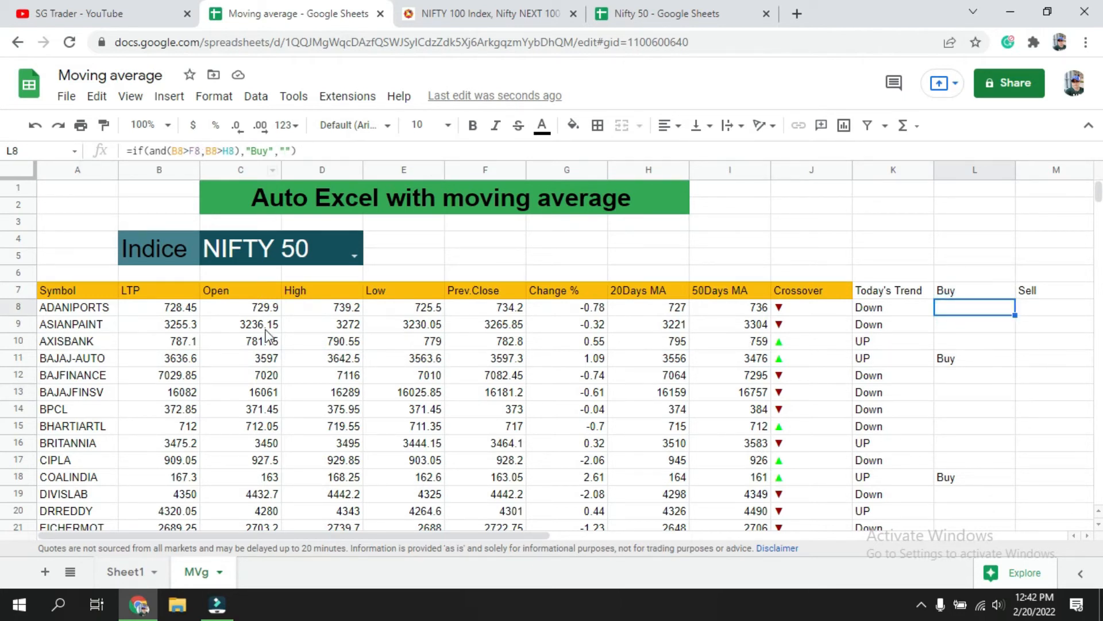
{"action": "left_click", "coordinate": [12, 358]}
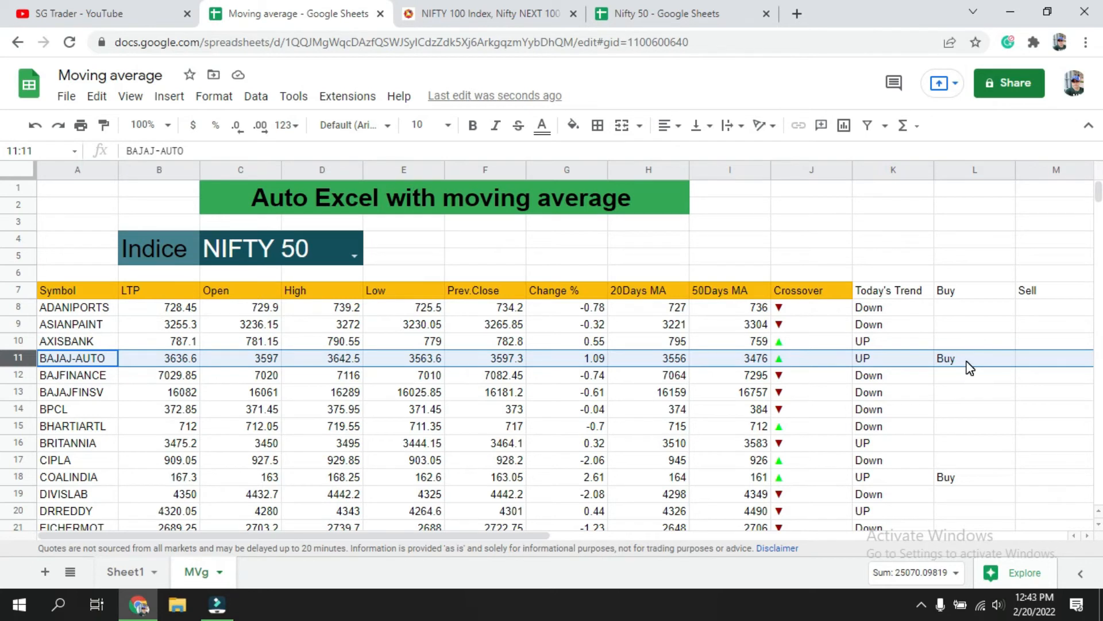
Begin the Sell formula in M8 with =if(and(b8<f8,b8<h8
{"action": "left_click", "coordinate": [1040, 308]}
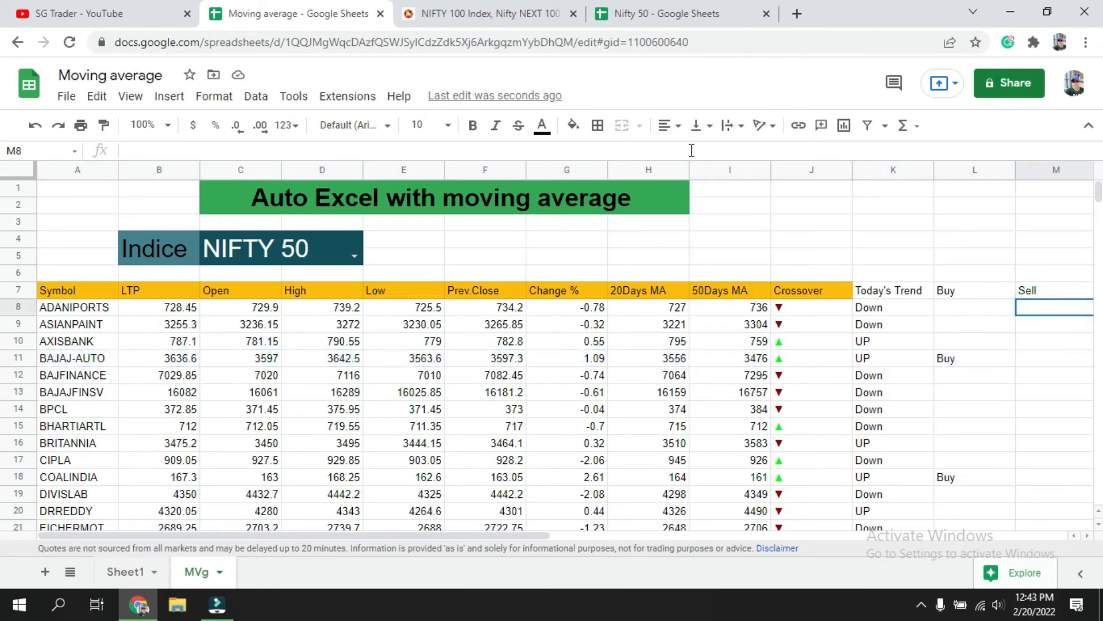
{"action": "type", "text": "if"}
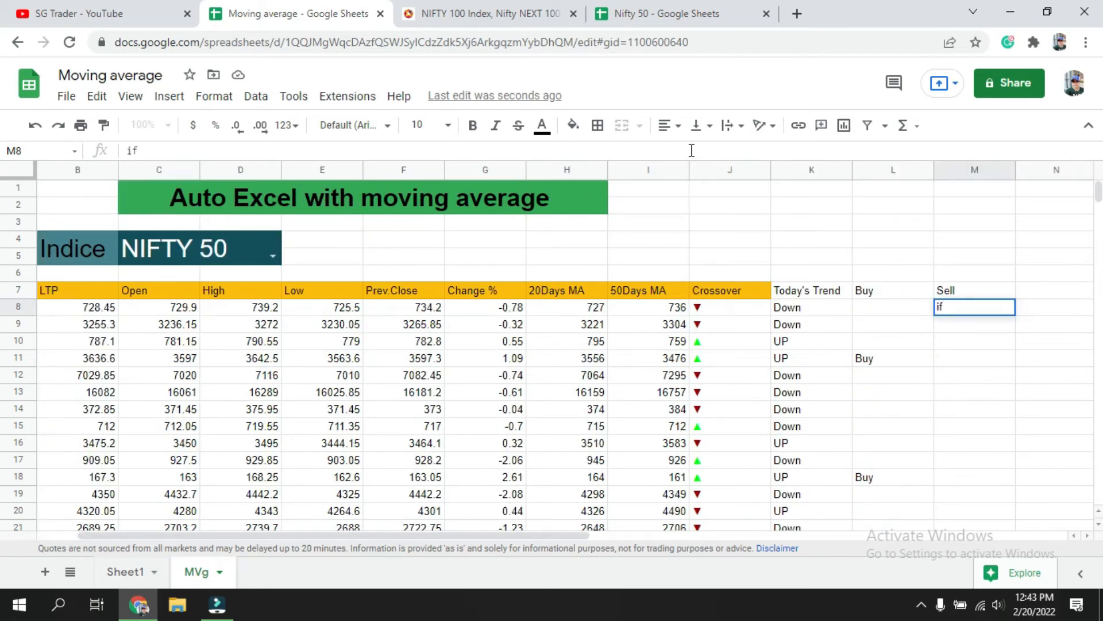
{"action": "key", "text": "BackSpace"}
{"action": "type", "text": "=if"}
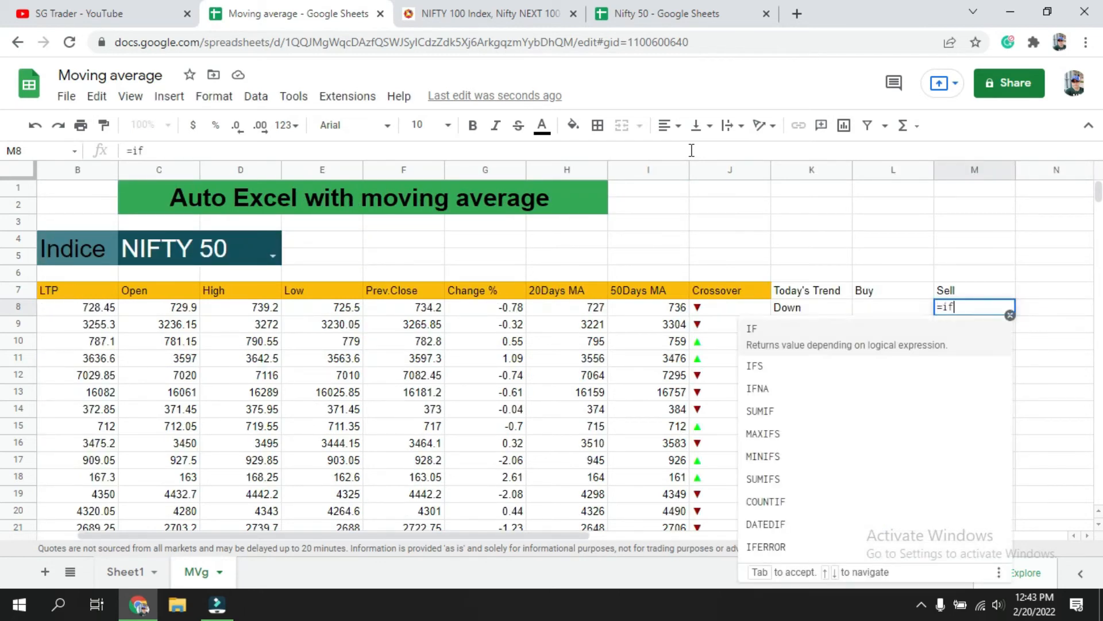
{"action": "type", "text": "("}
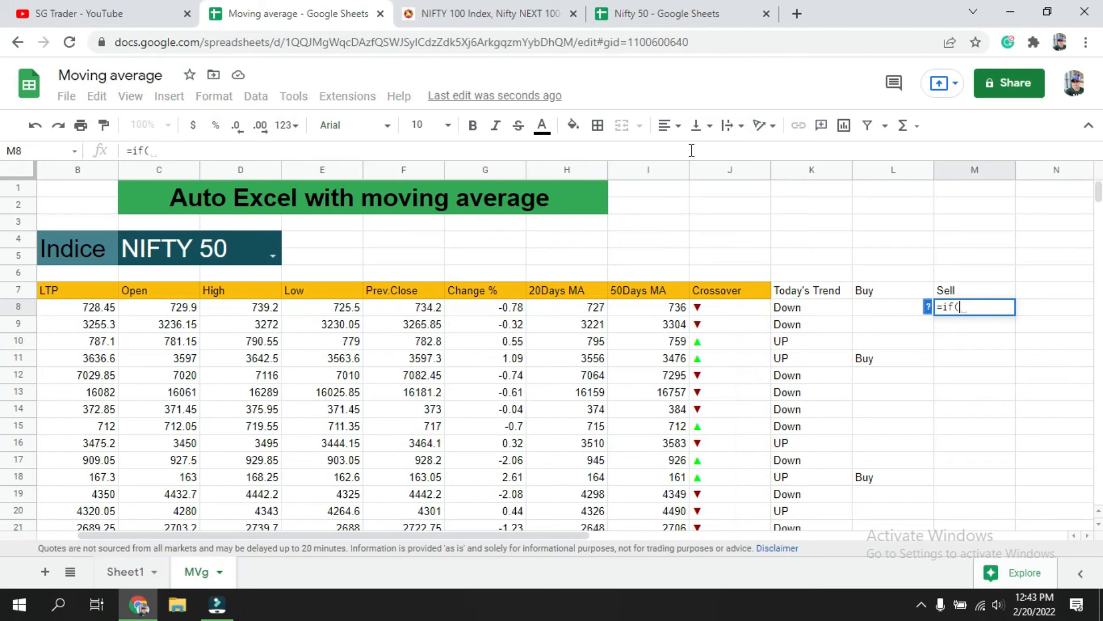
{"action": "type", "text": "and"}
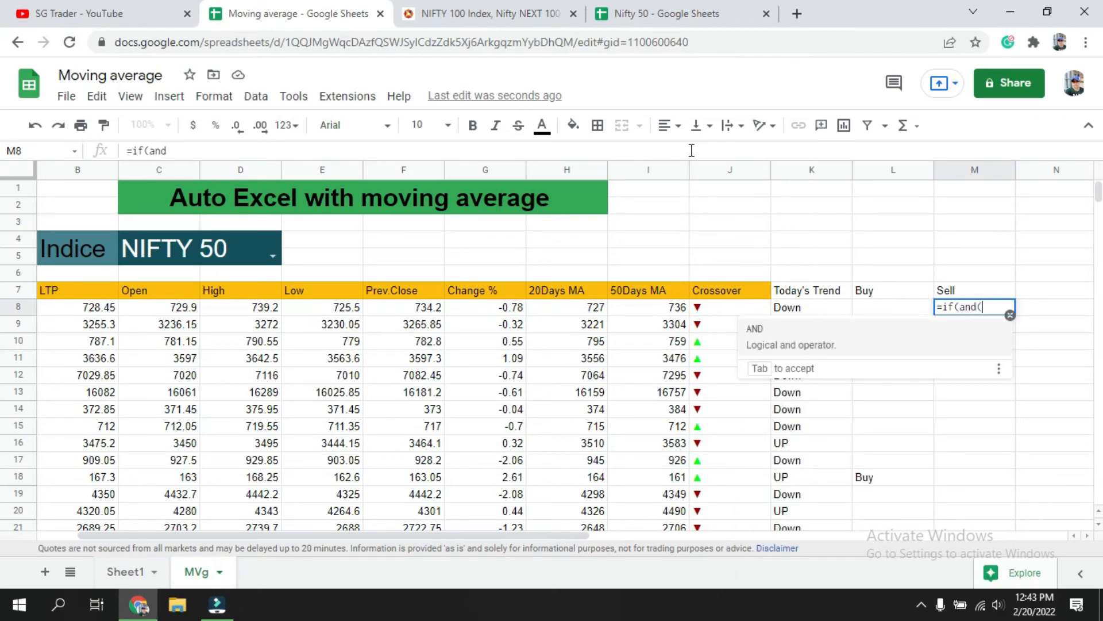
{"action": "type", "text": "("}
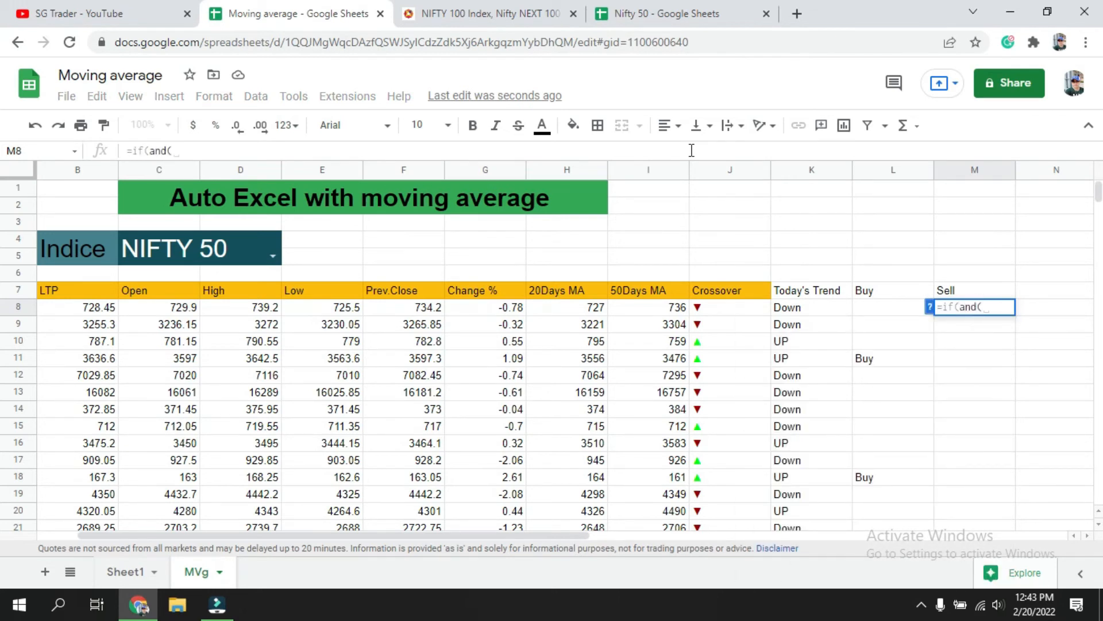
{"action": "type", "text": "b8"}
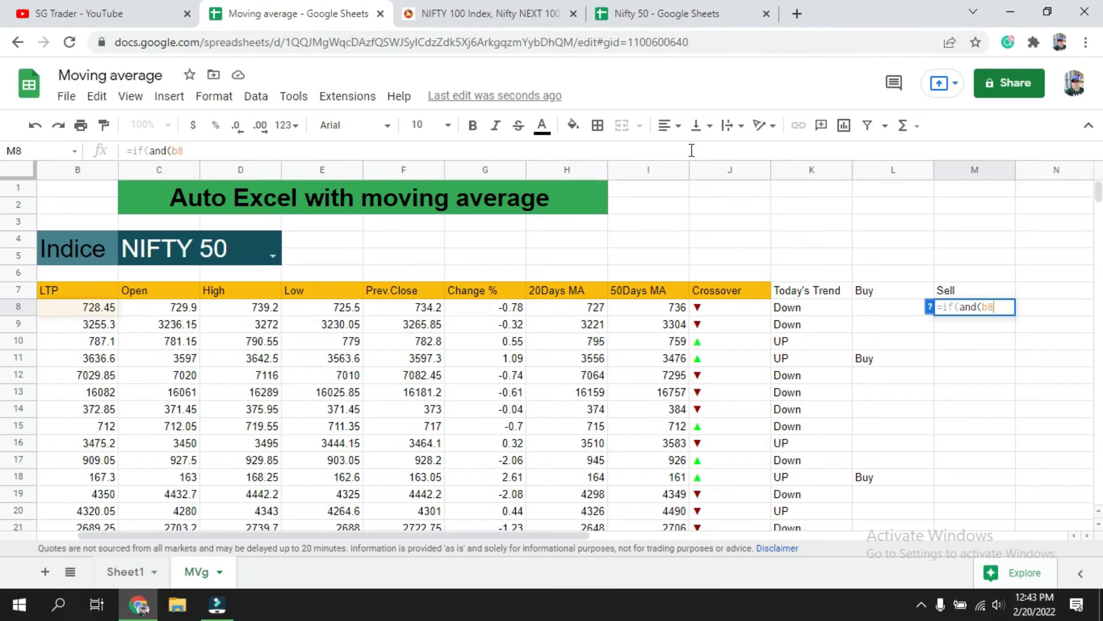
{"action": "type", "text": "<"}
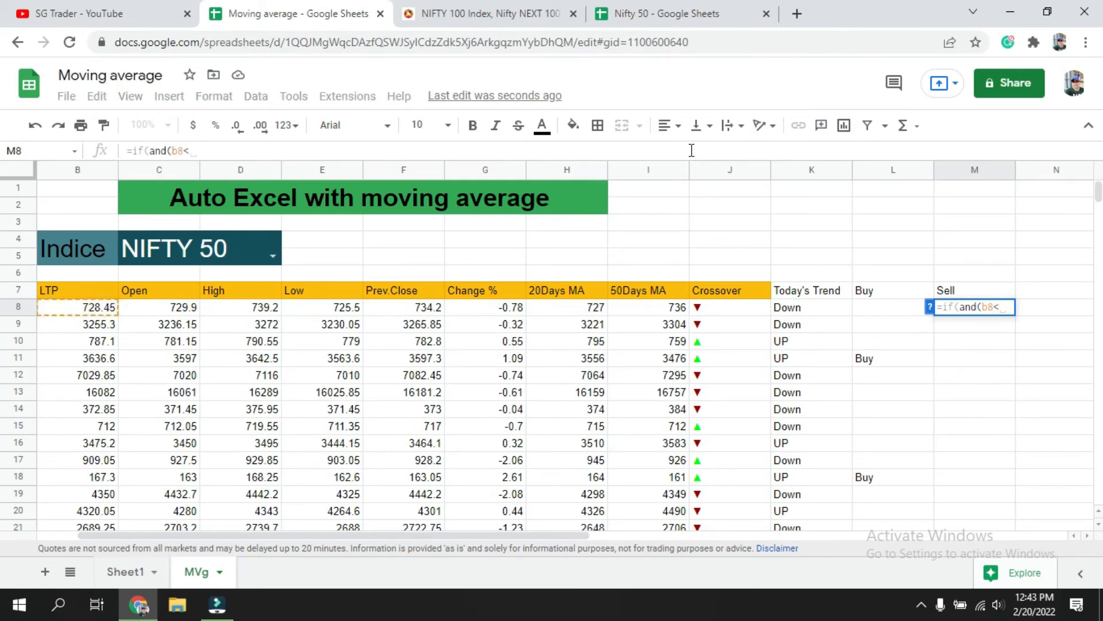
{"action": "type", "text": "f8,b8"}
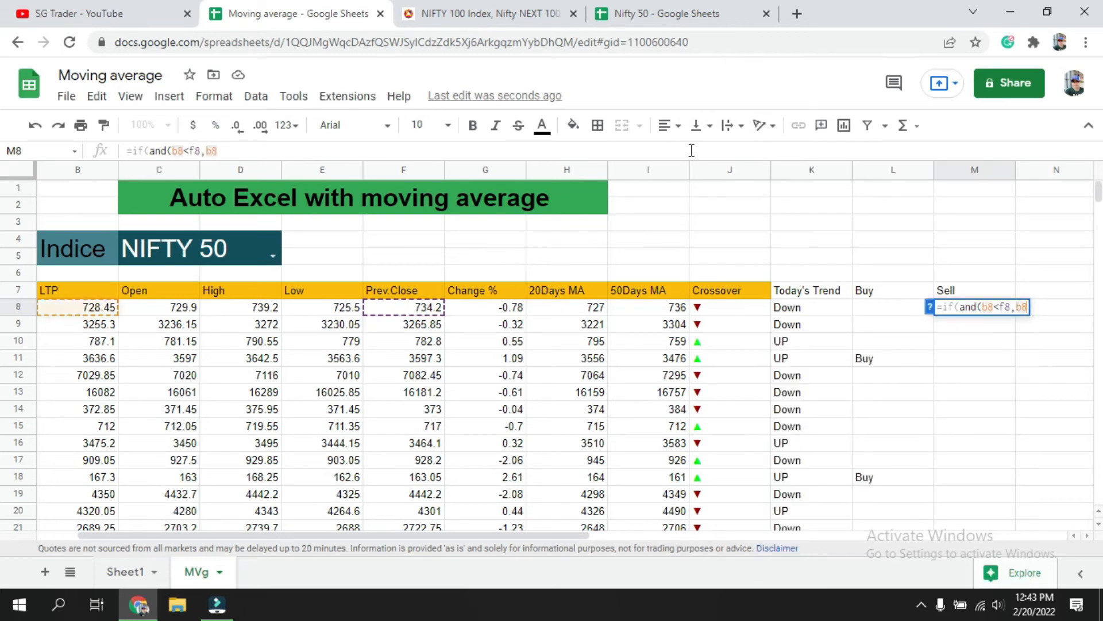
{"action": "type", "text": "<"}
{"action": "type", "text": "h"}
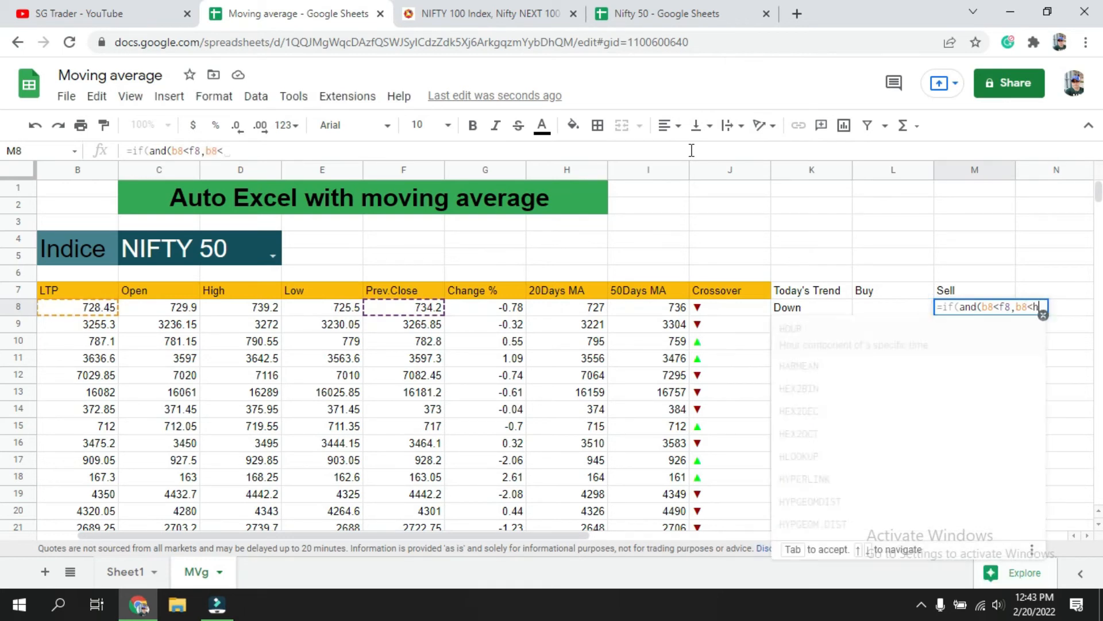
{"action": "type", "text": "8,"}
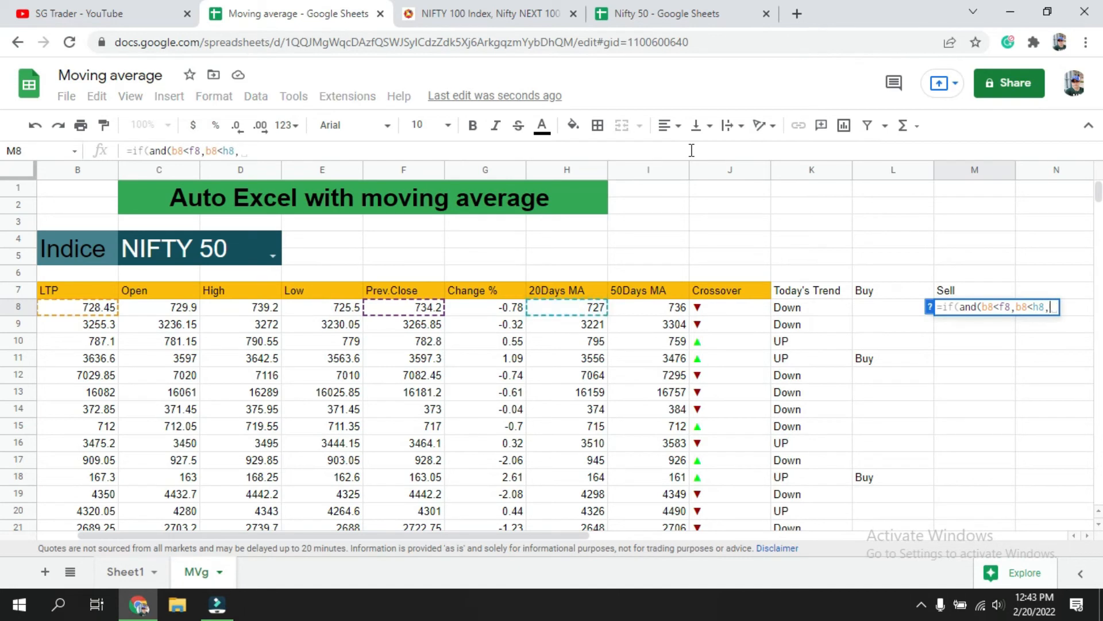
{"action": "key", "text": "BackSpace"}
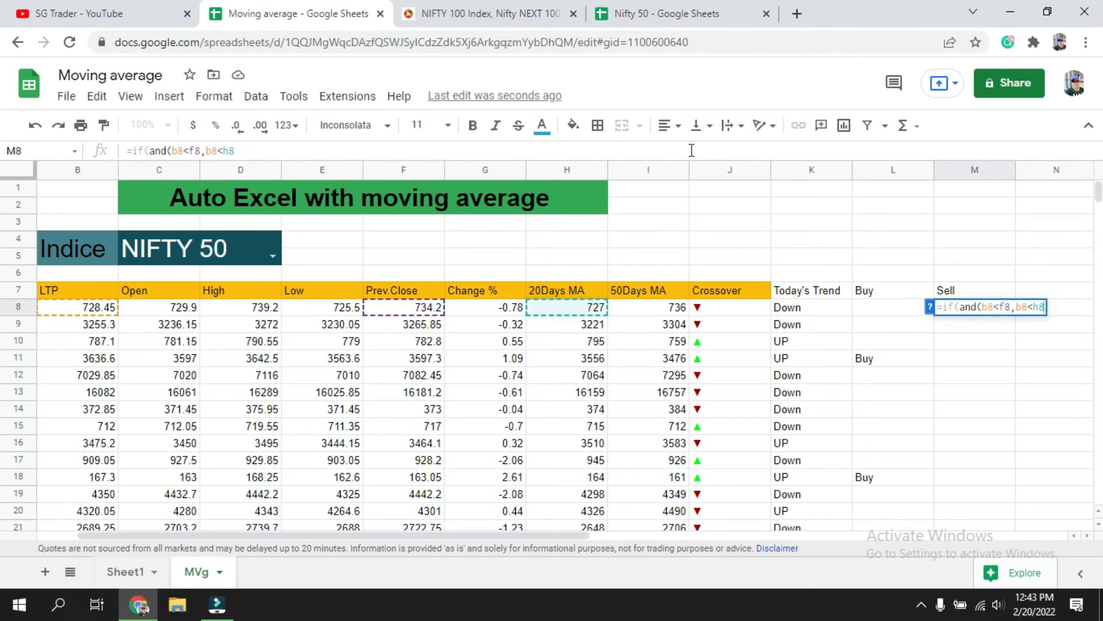
Complete the M8 formula with ),"Sell",""), apply the suggested autofill to the Sell column and check the row 12 signal
{"action": "type", "text": "),\"Sel"}
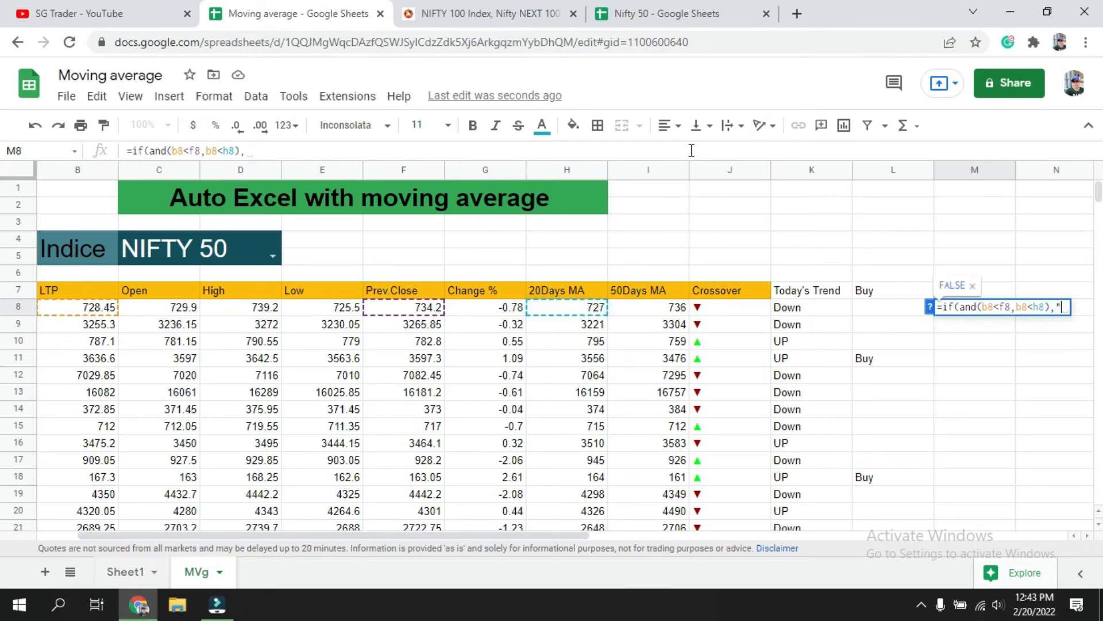
{"action": "type", "text": "l\",\"\""}
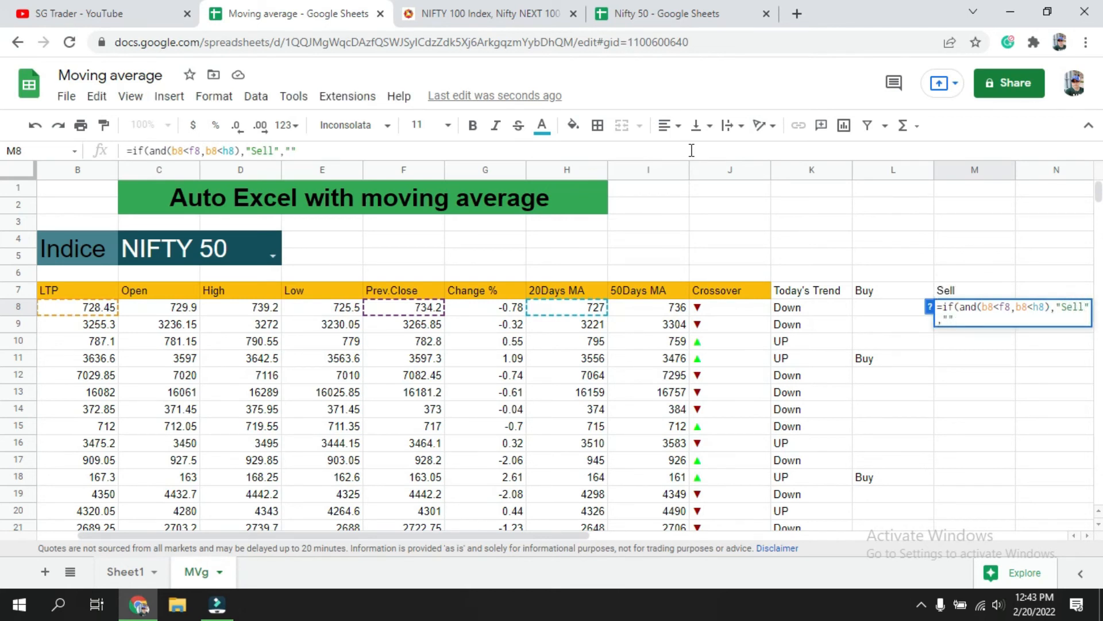
{"action": "type", "text": ")"}
{"action": "key", "text": "Return"}
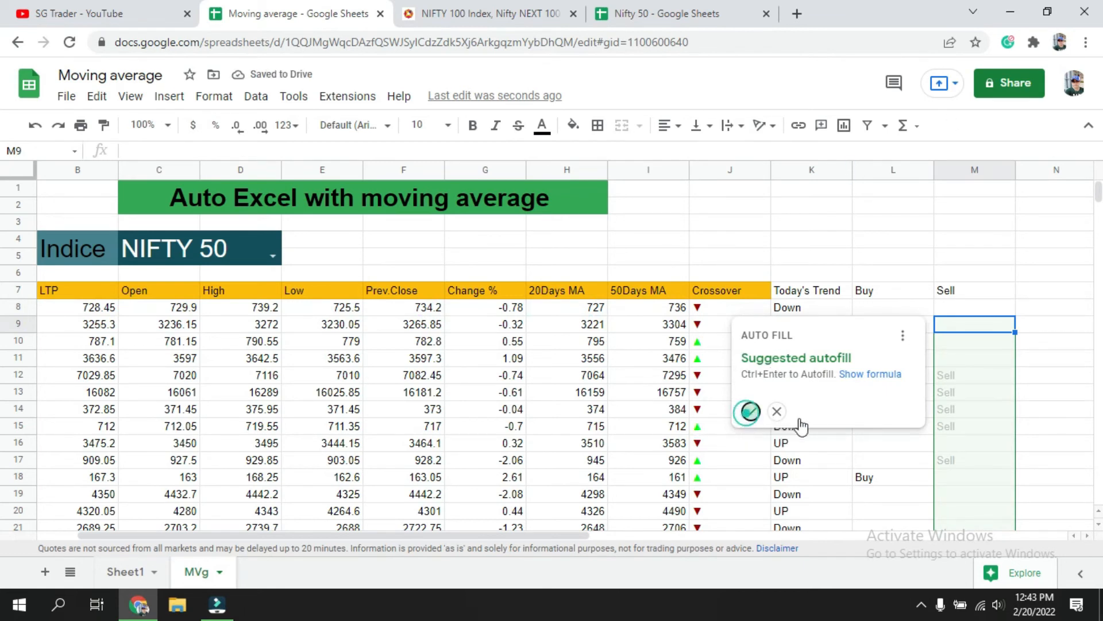
{"action": "left_click", "coordinate": [750, 411]}
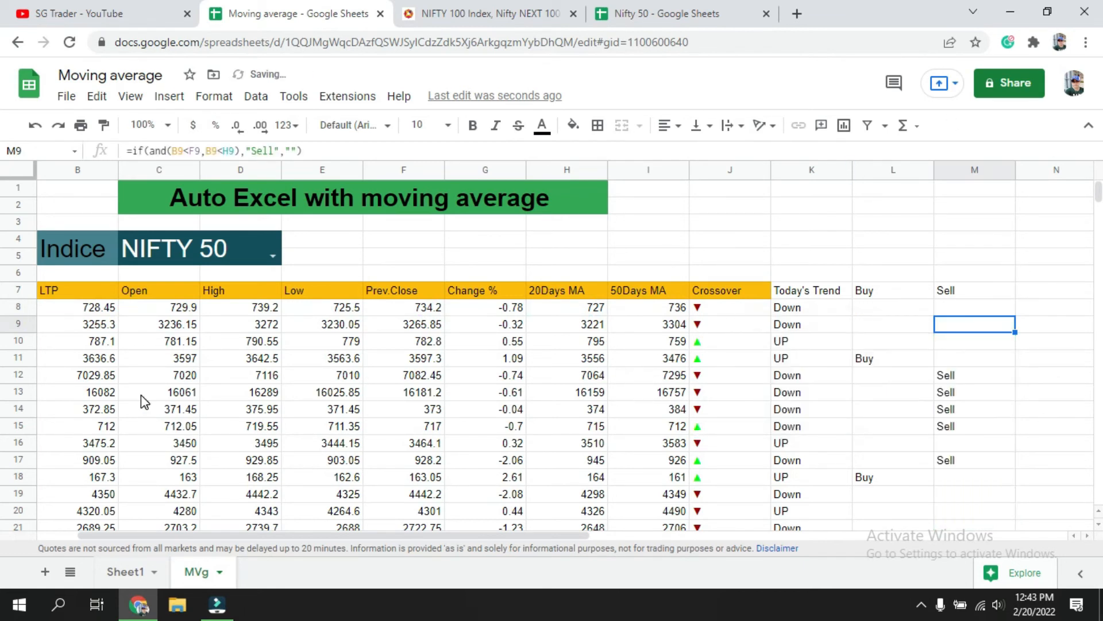
{"action": "left_click", "coordinate": [20, 376]}
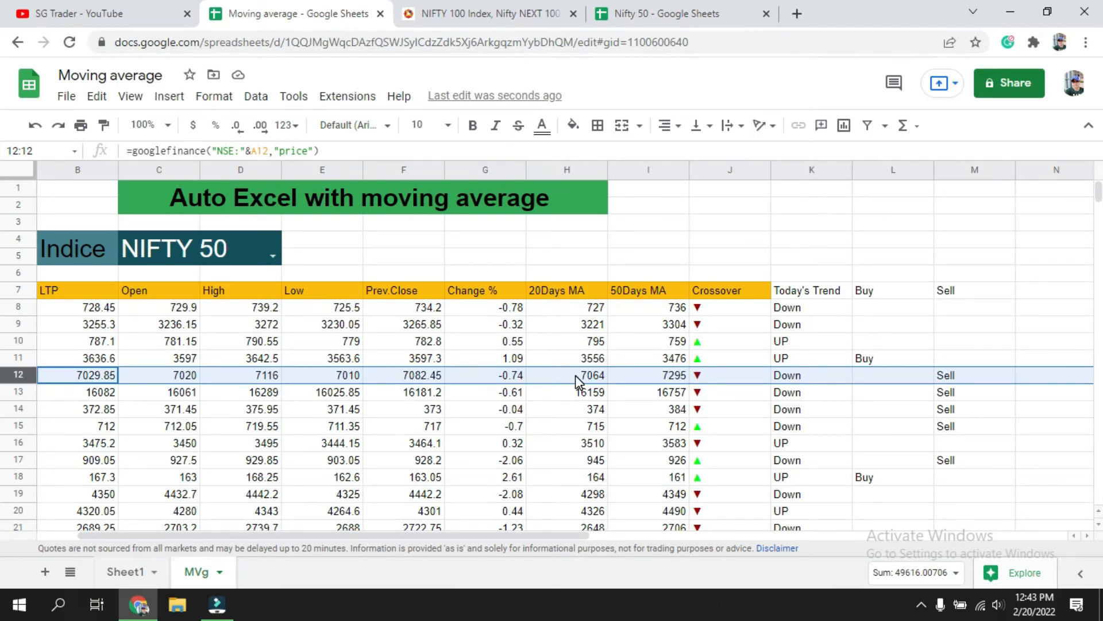
{"action": "left_click", "coordinate": [984, 375]}
Fill the Today's Trend, Buy and Sell header cells K7:M7 with the same yellow as the other headers
{"action": "left_click_drag", "start_coordinate": [805, 291], "coordinate": [948, 289]}
{"action": "left_click", "coordinate": [573, 125]}
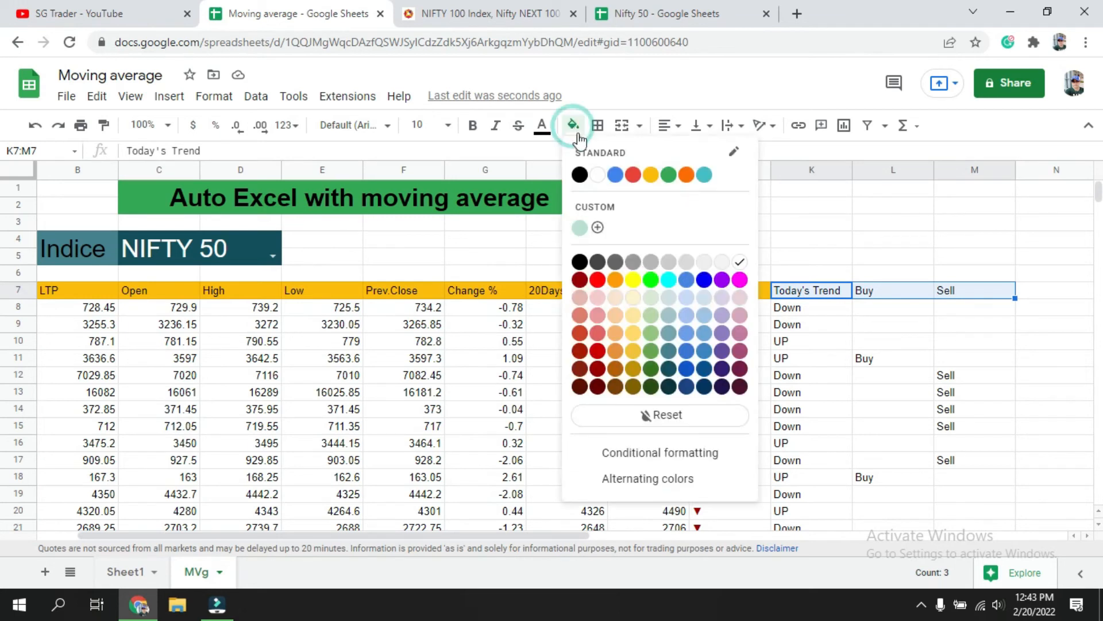
{"action": "left_click", "coordinate": [655, 178]}
{"action": "left_click", "coordinate": [1003, 343]}
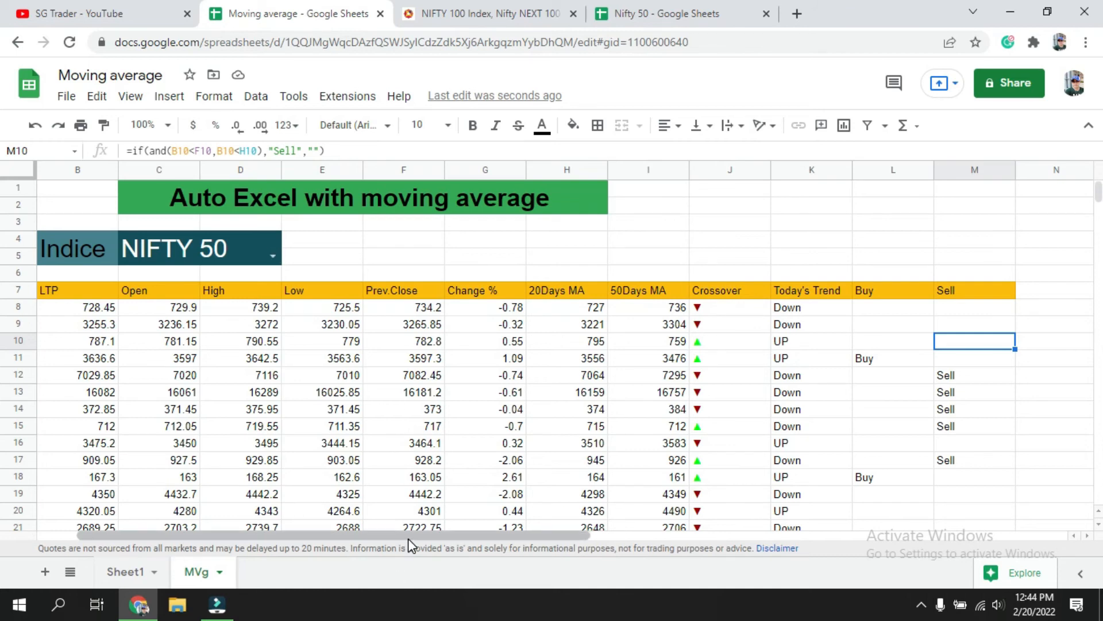
{"action": "left_click_drag", "start_coordinate": [407, 536], "coordinate": [329, 536]}
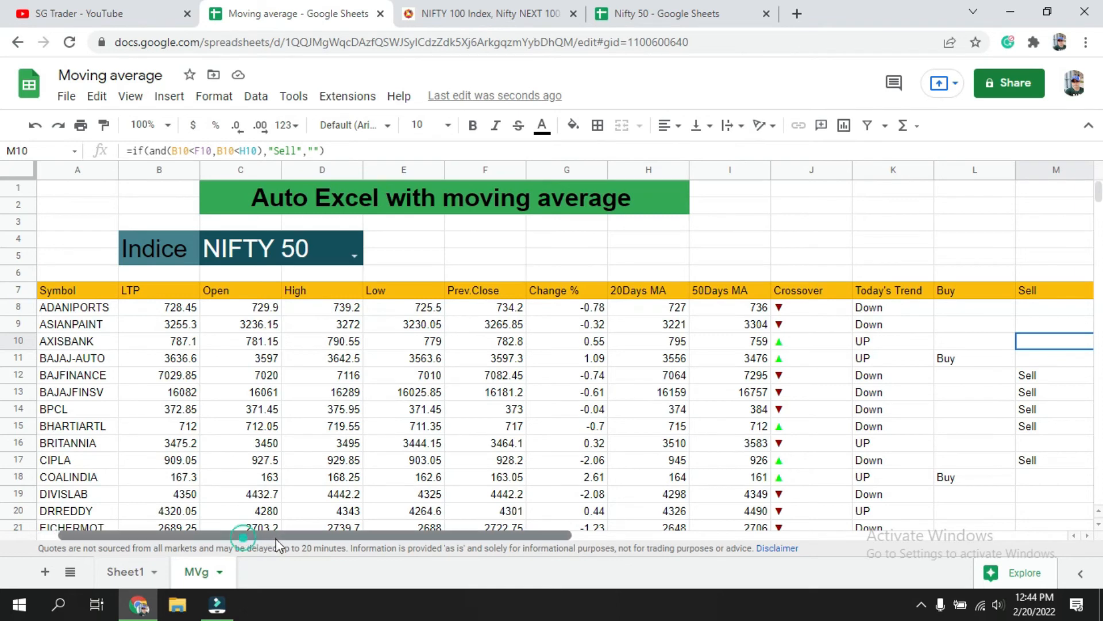
{"action": "left_click_drag", "start_coordinate": [241, 538], "coordinate": [342, 537]}
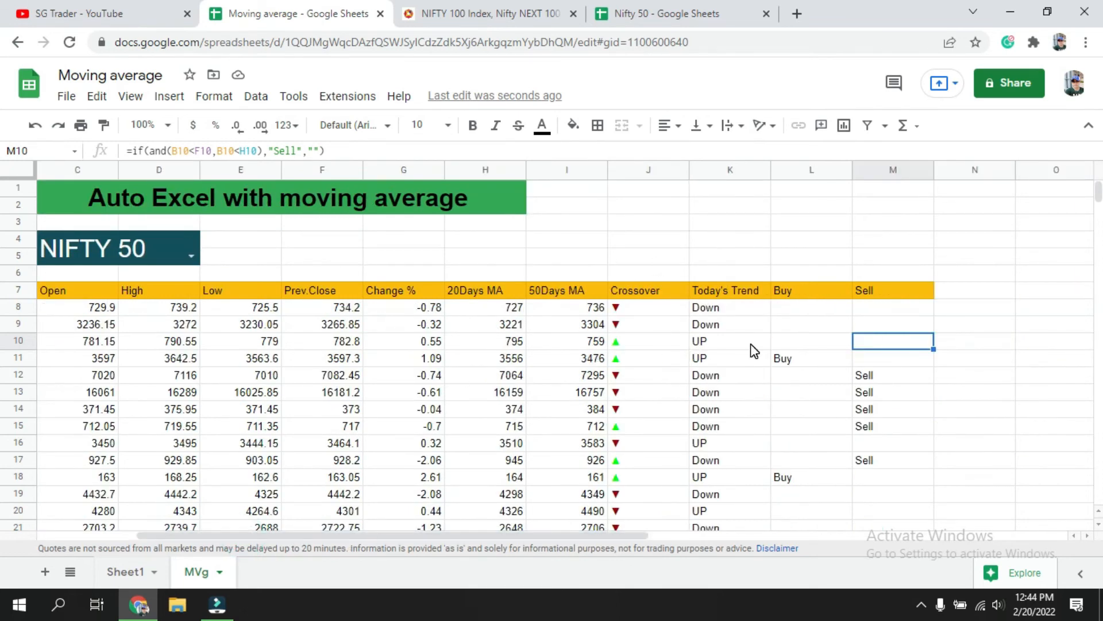
Create a conditional formatting rule on the Today's Trend column K for cells whose text is exactly Down
{"action": "left_click", "coordinate": [706, 170]}
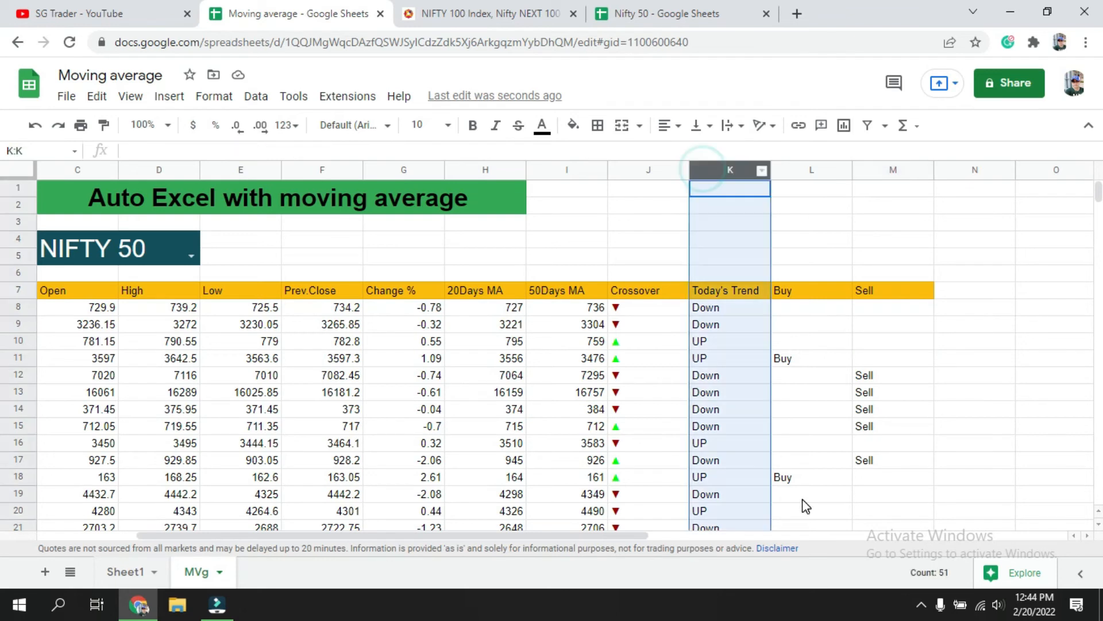
{"action": "right_click", "coordinate": [727, 372]}
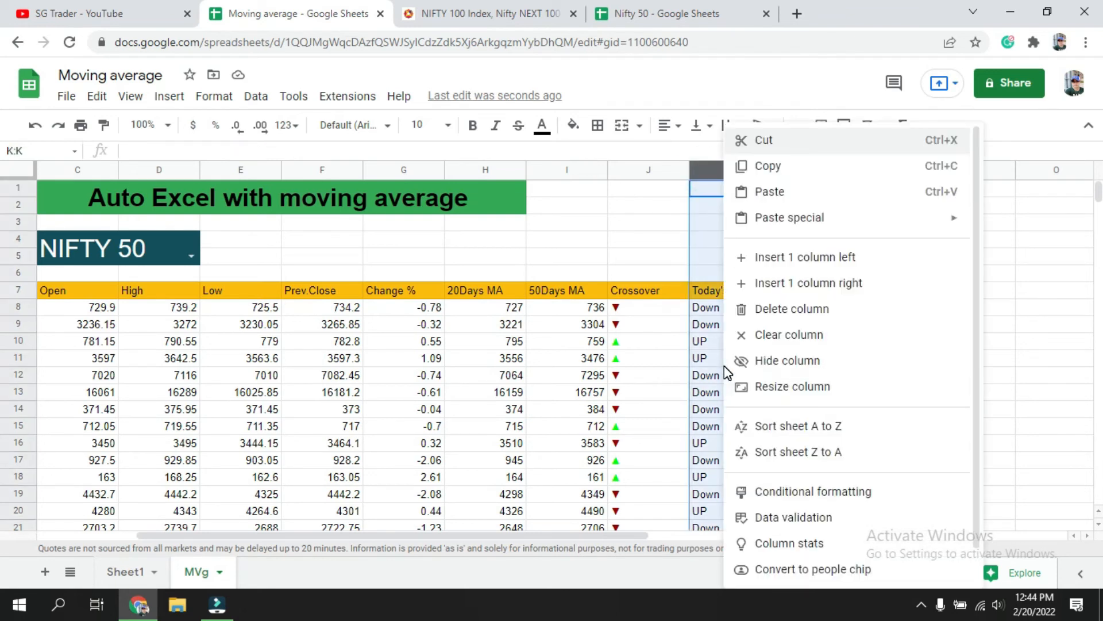
{"action": "left_click", "coordinate": [836, 493]}
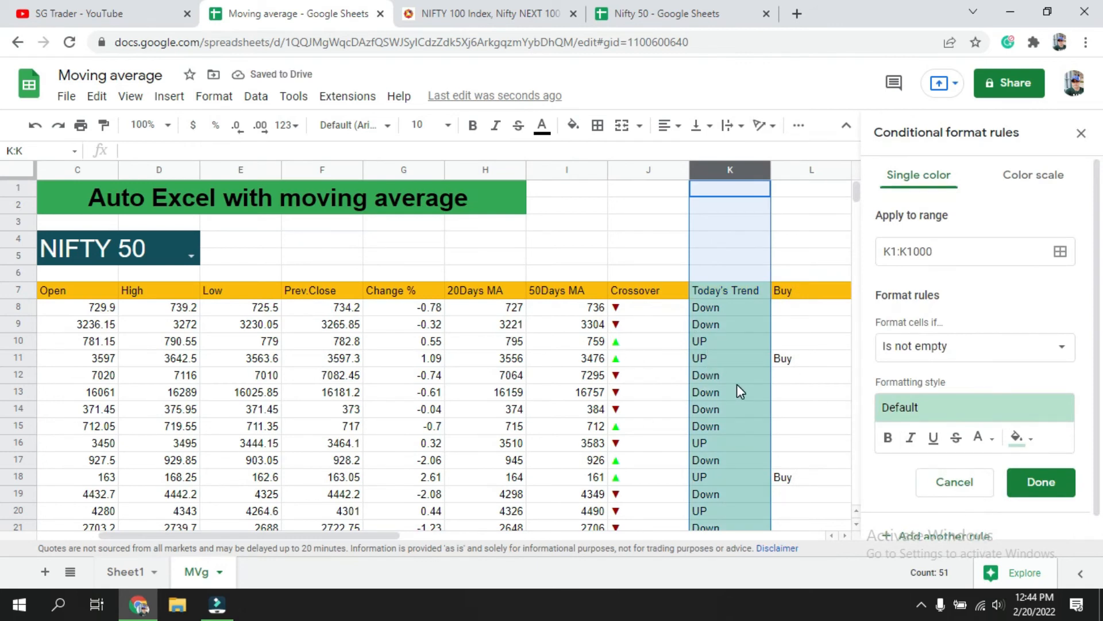
{"action": "left_click", "coordinate": [982, 352]}
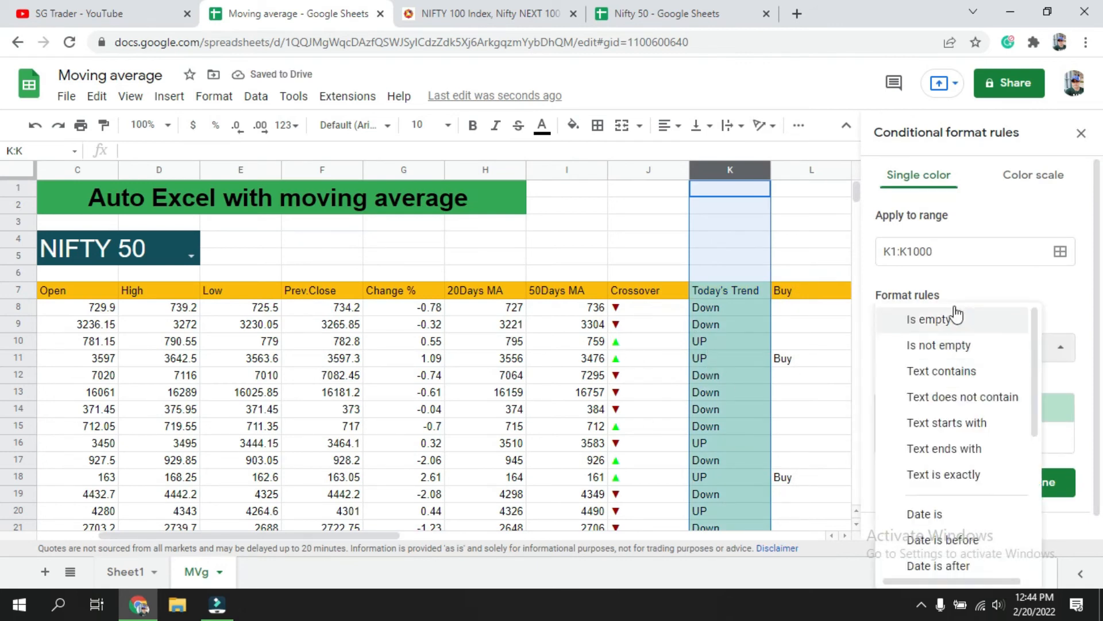
{"action": "left_click", "coordinate": [954, 474]}
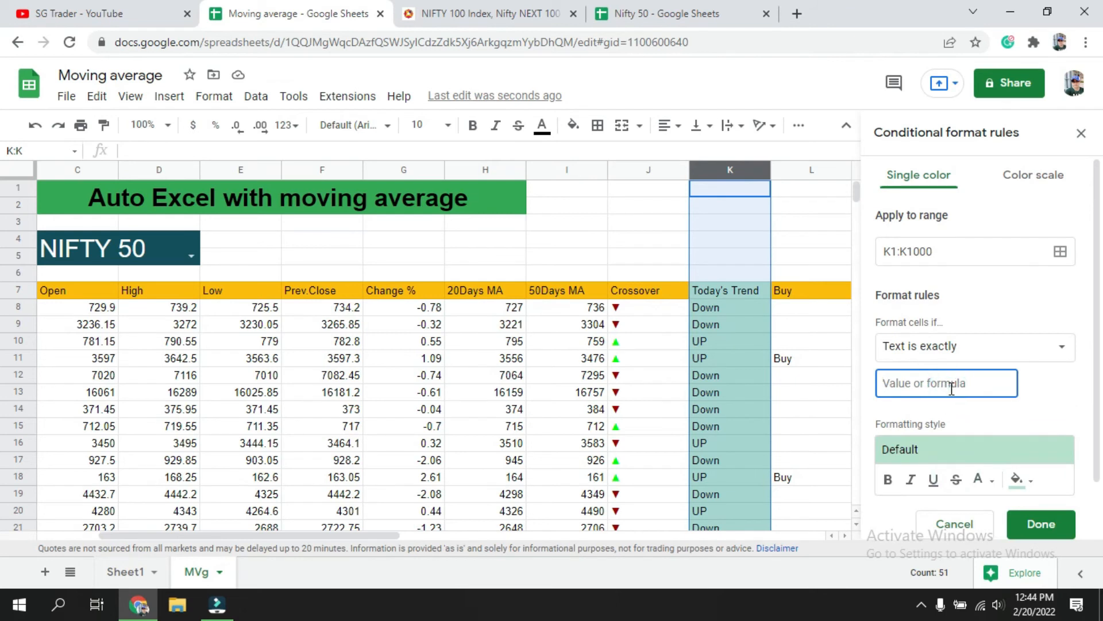
{"action": "type", "text": "Down"}
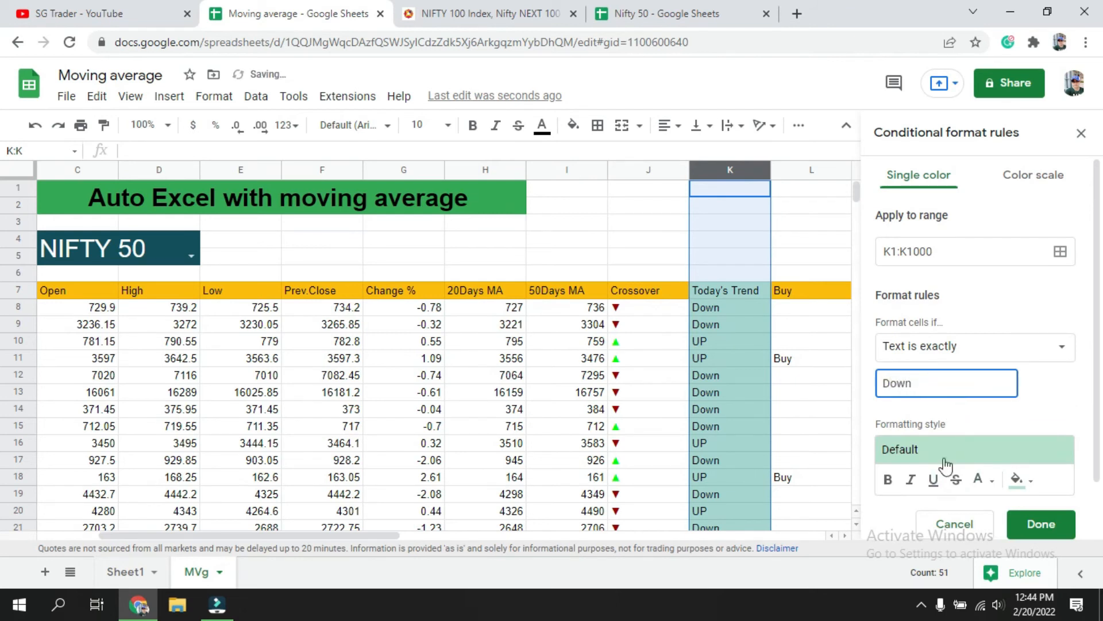
Style the Down rule with bold text and a salmon-red fill, and save it
{"action": "left_click", "coordinate": [978, 479]}
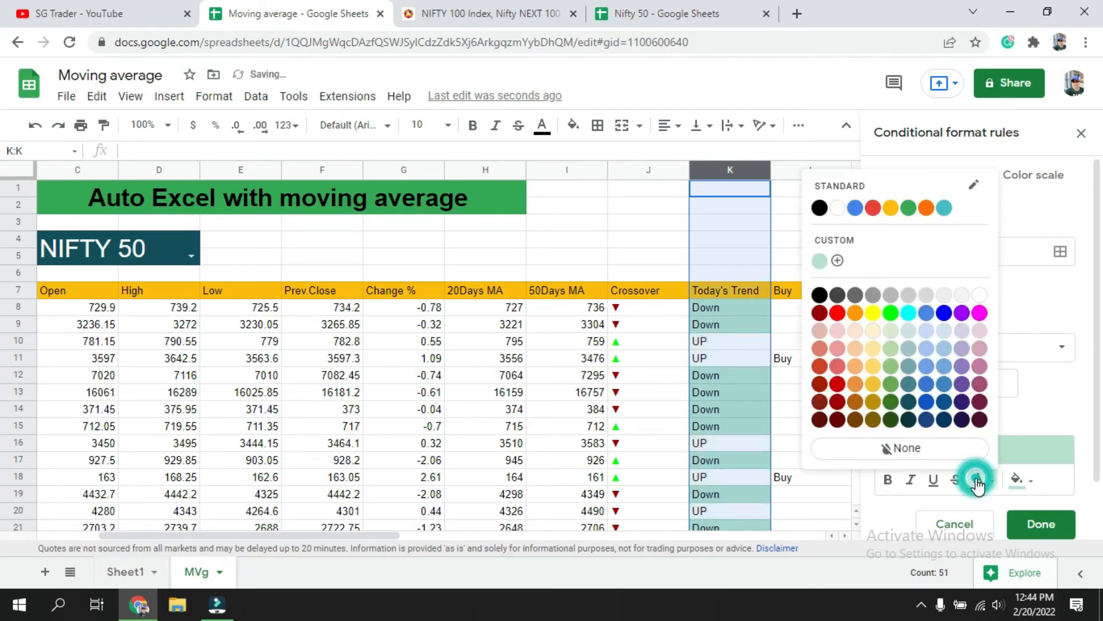
{"action": "left_click", "coordinate": [1051, 298]}
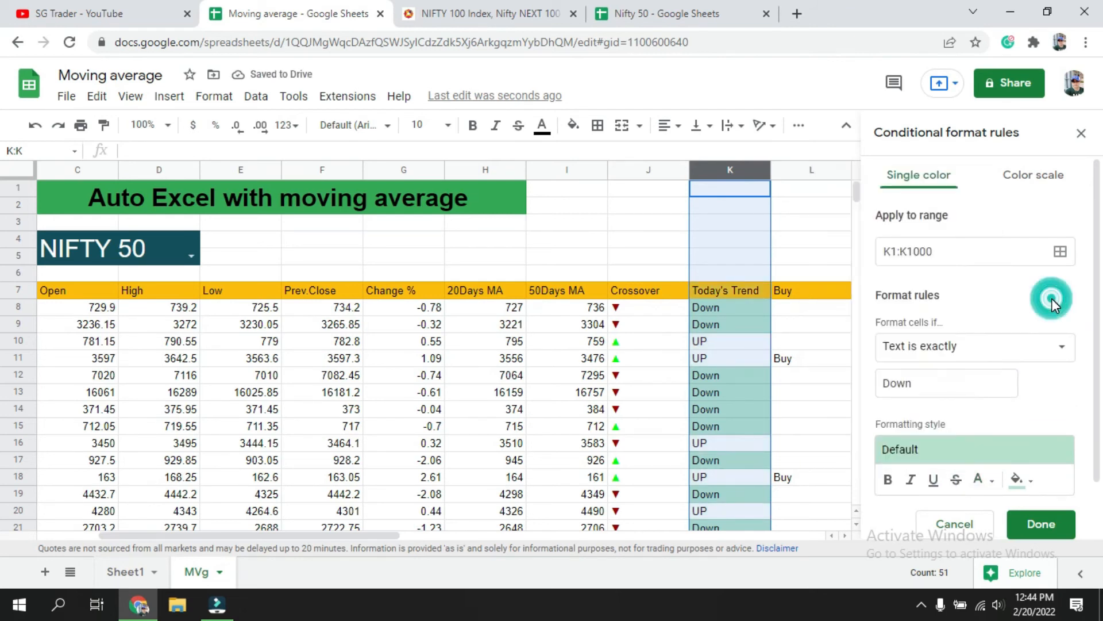
{"action": "left_click", "coordinate": [888, 480]}
{"action": "left_click", "coordinate": [1022, 481]}
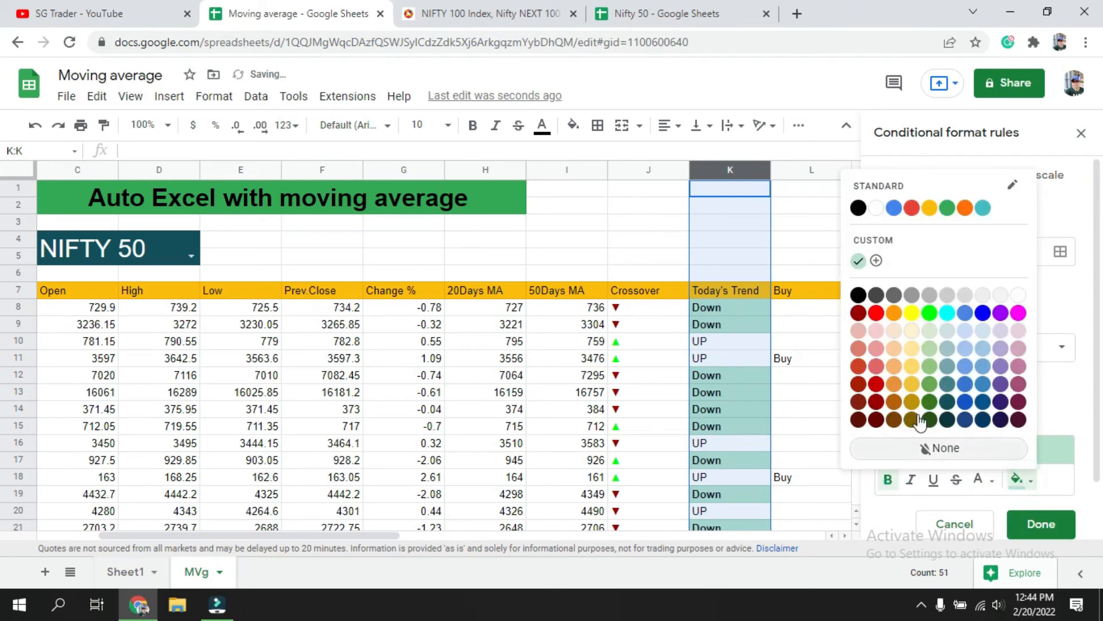
{"action": "left_click", "coordinate": [860, 348]}
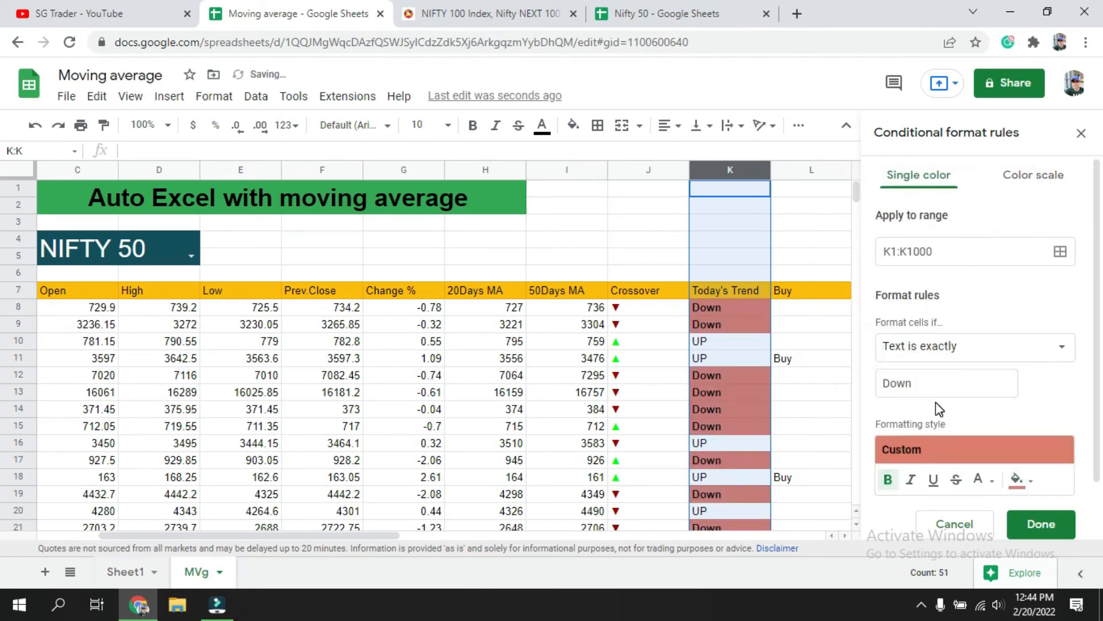
{"action": "left_click", "coordinate": [1042, 530]}
Add a second conditional formatting rule on column K for cells whose text is exactly UP
{"action": "left_click", "coordinate": [916, 242]}
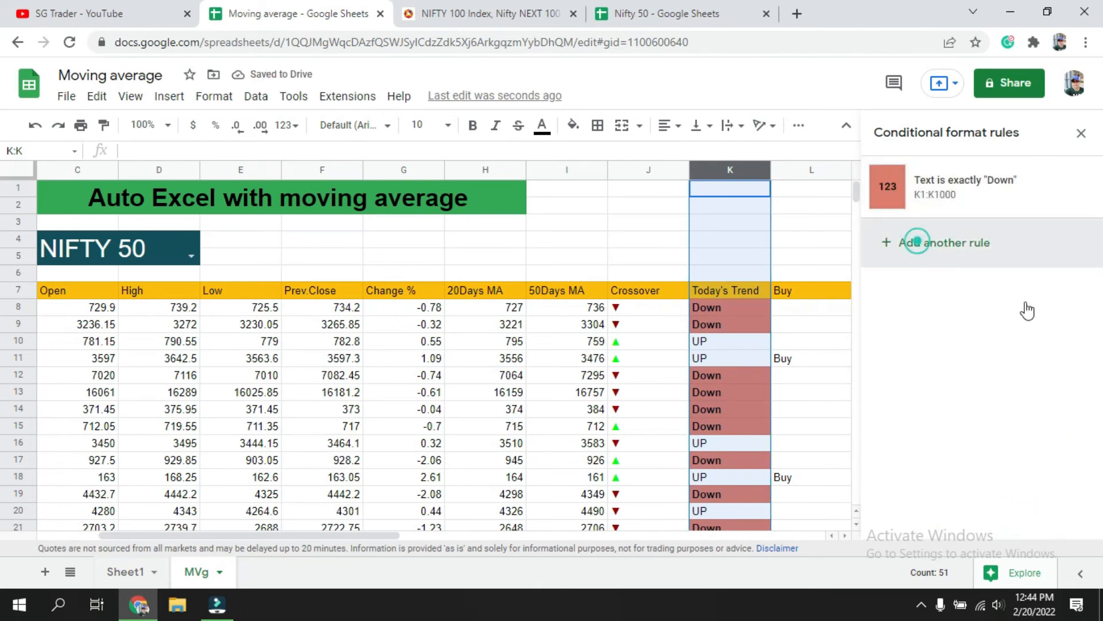
{"action": "left_click", "coordinate": [944, 347]}
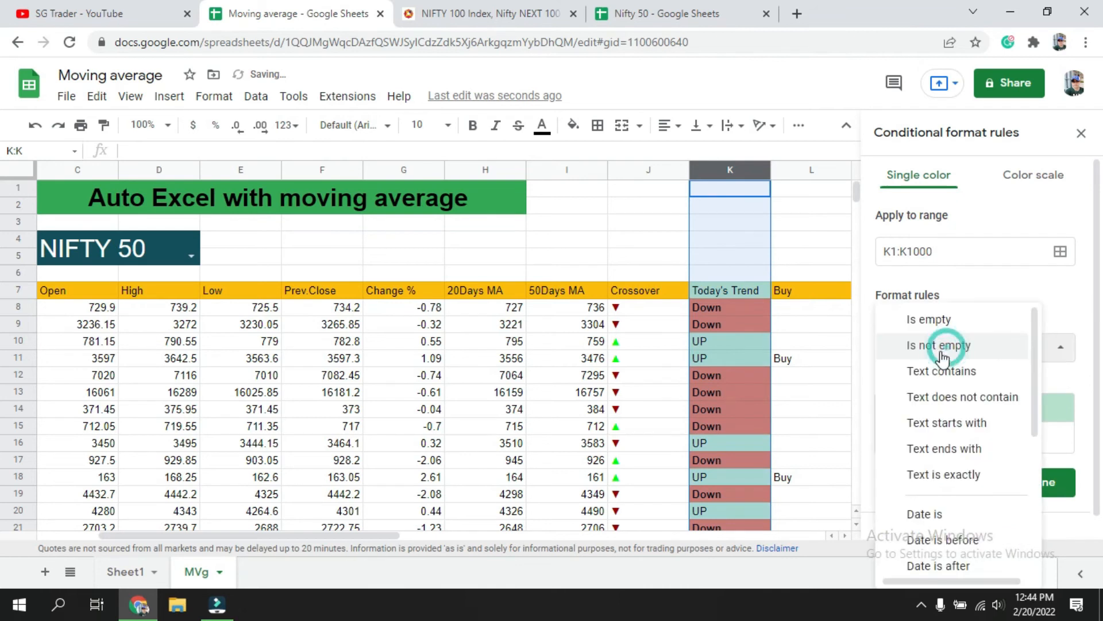
{"action": "left_click", "coordinate": [948, 475]}
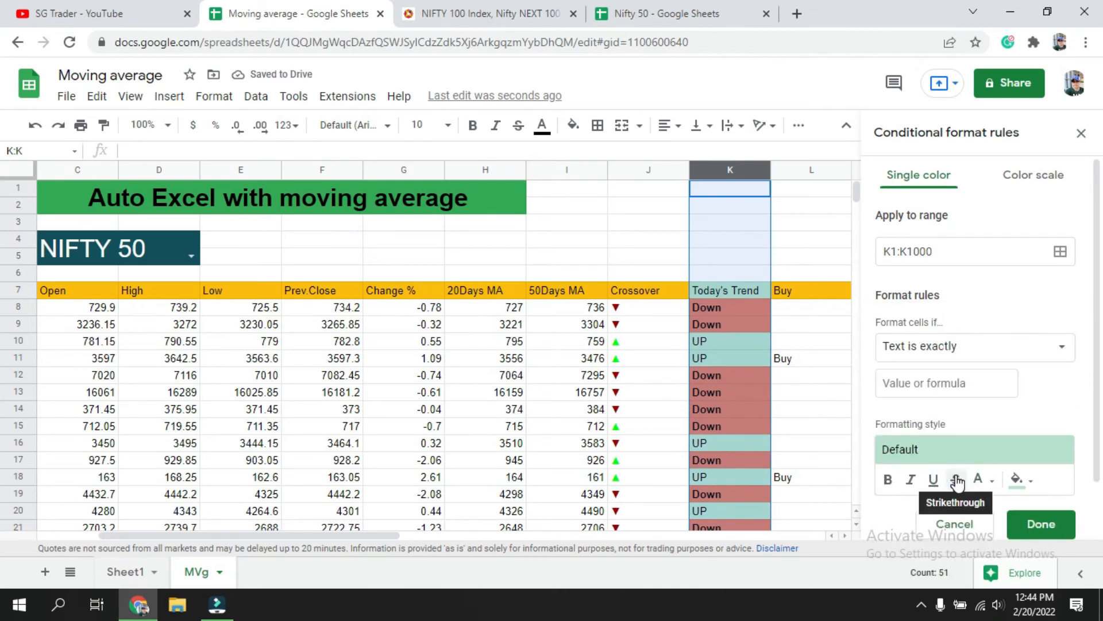
{"action": "left_click", "coordinate": [900, 381]}
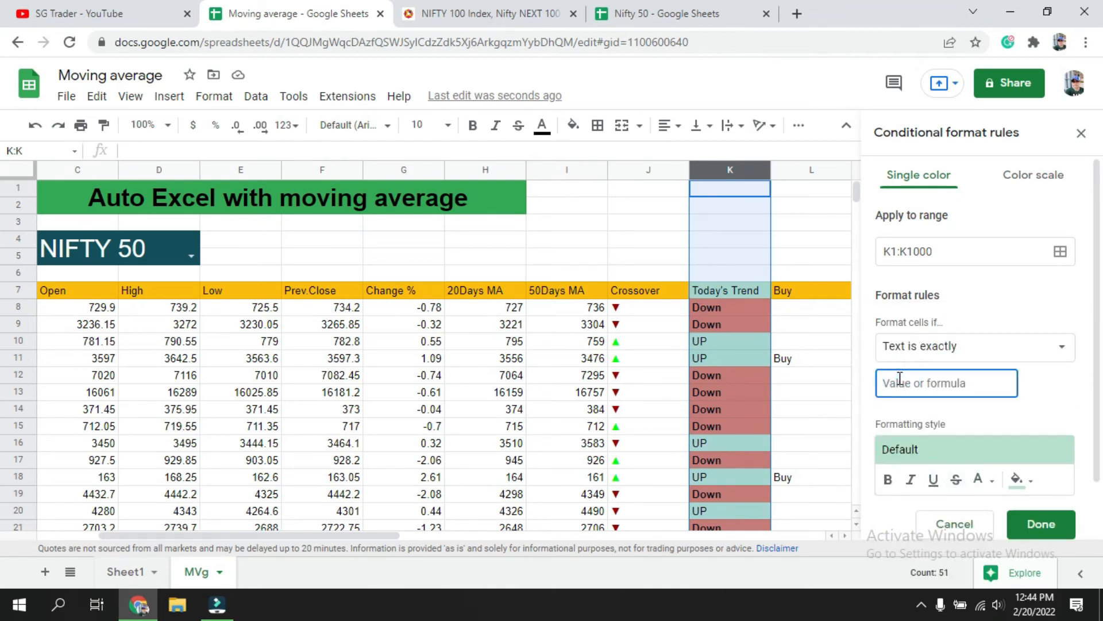
{"action": "type", "text": "UP"}
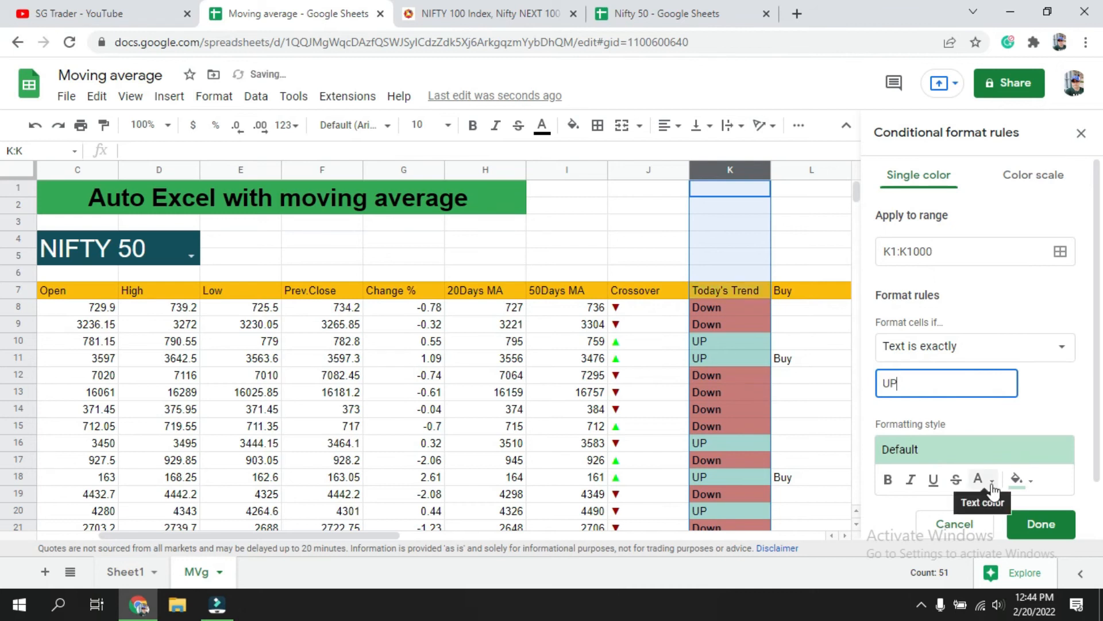
Style the UP rule with bold text and a medium green fill, save it and review the coloured trend column
{"action": "left_click", "coordinate": [888, 479]}
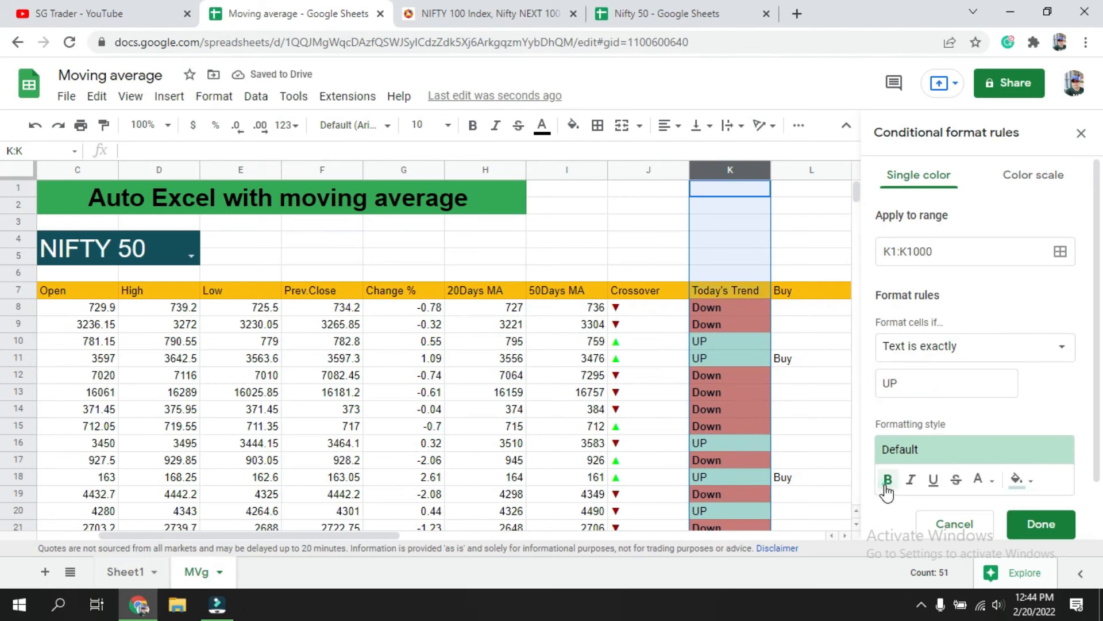
{"action": "left_click", "coordinate": [1019, 480]}
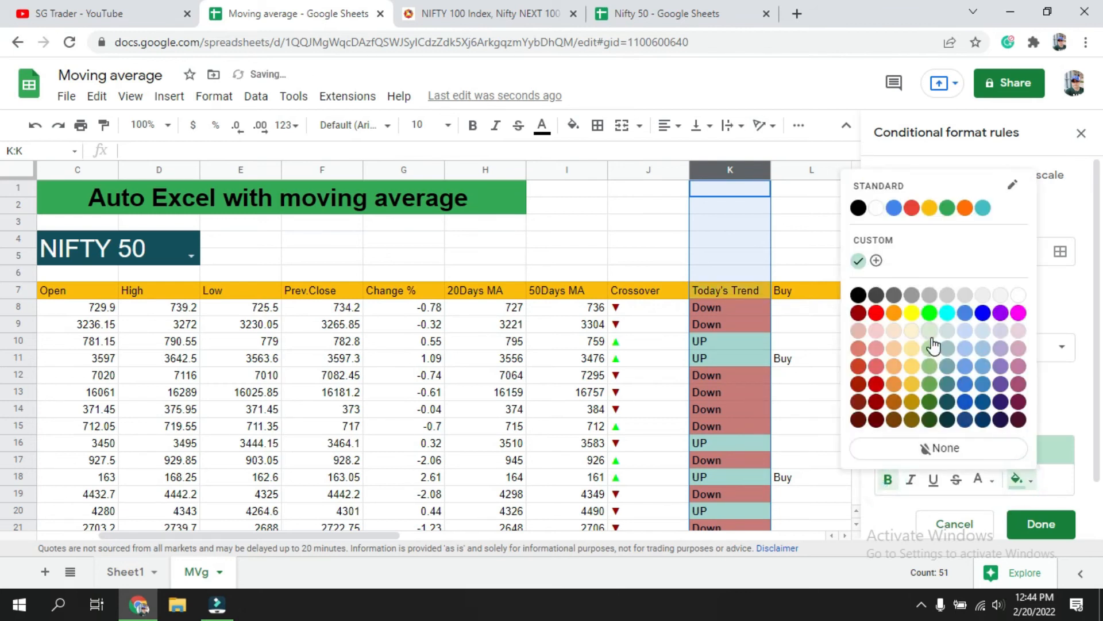
{"action": "left_click", "coordinate": [930, 384]}
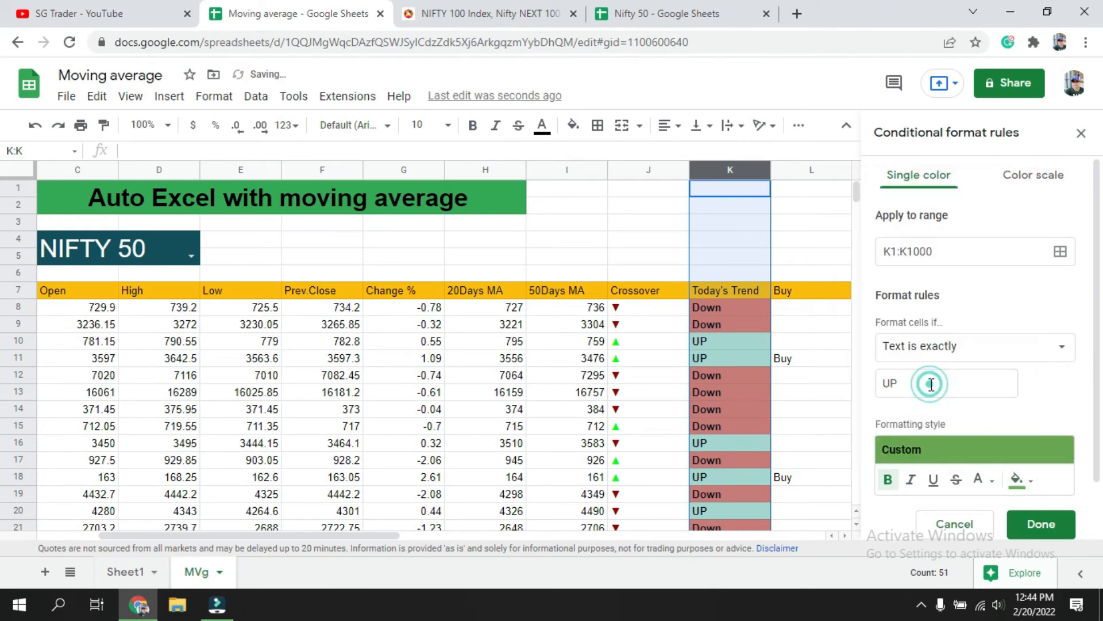
{"action": "left_click", "coordinate": [1041, 523]}
{"action": "left_click", "coordinate": [810, 375]}
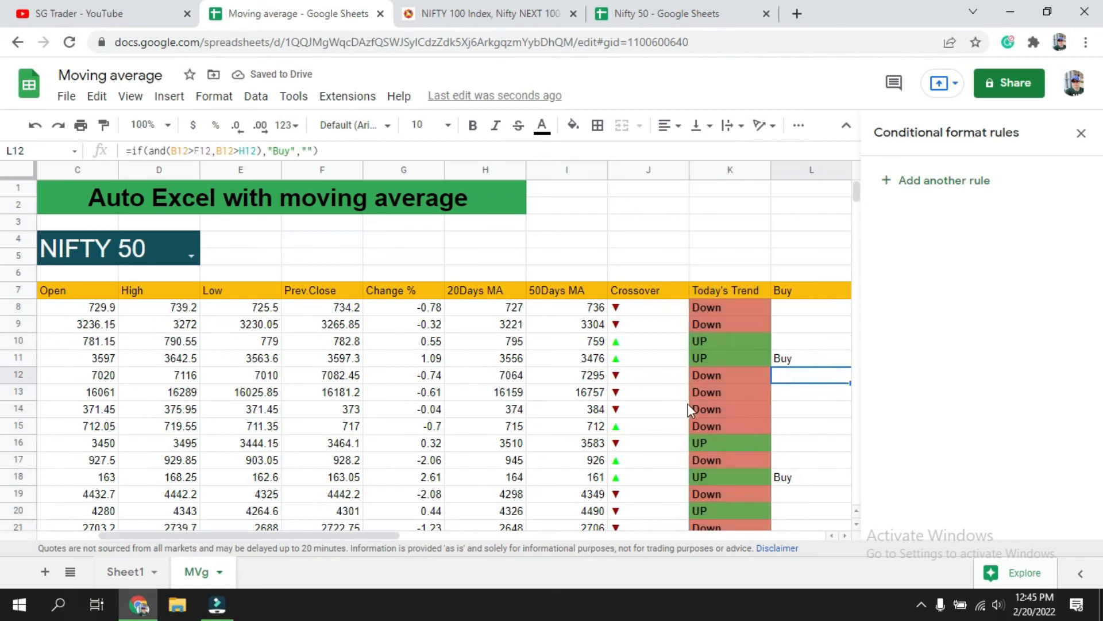
{"action": "scroll", "coordinate": [692, 404], "scroll_direction": "down", "scroll_amount": 5}
{"action": "scroll", "coordinate": [695, 402], "scroll_direction": "down", "scroll_amount": 4}
{"action": "scroll", "coordinate": [695, 402], "scroll_direction": "up", "scroll_amount": 10}
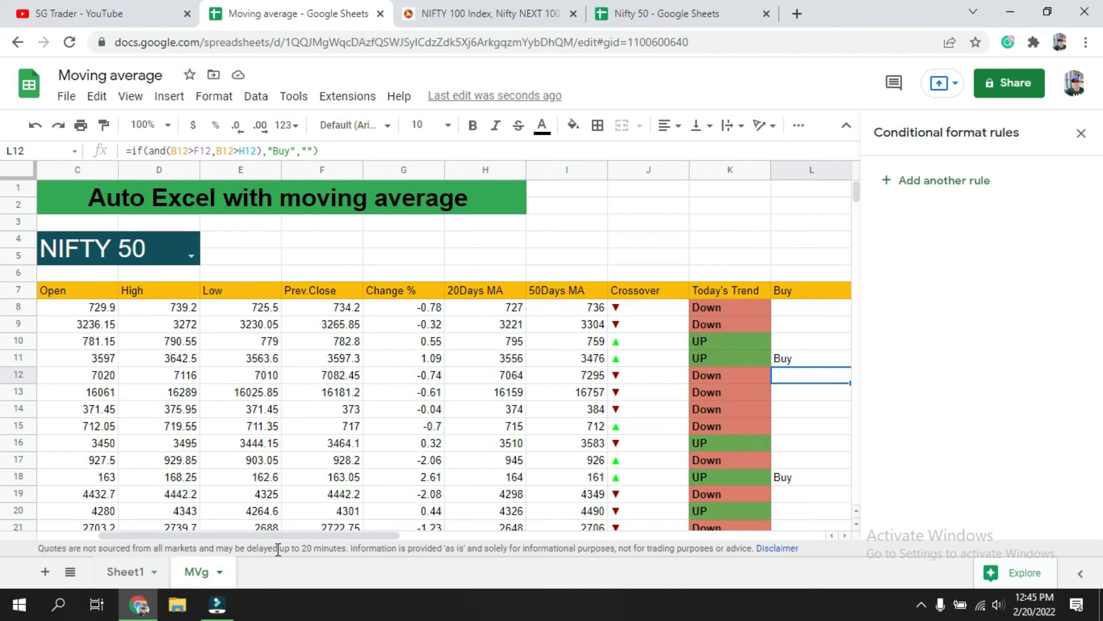
Create a conditional formatting rule on the Buy and Sell columns L and M for cells whose text is exactly Buy
{"action": "left_click_drag", "start_coordinate": [266, 536], "coordinate": [305, 549]}
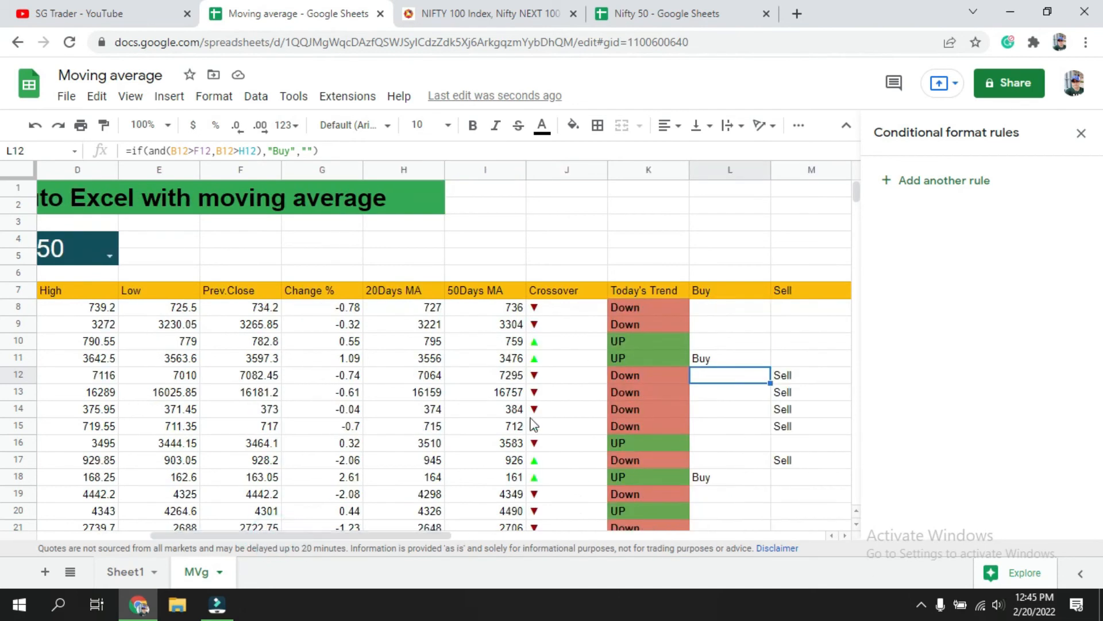
{"action": "left_click", "coordinate": [720, 169]}
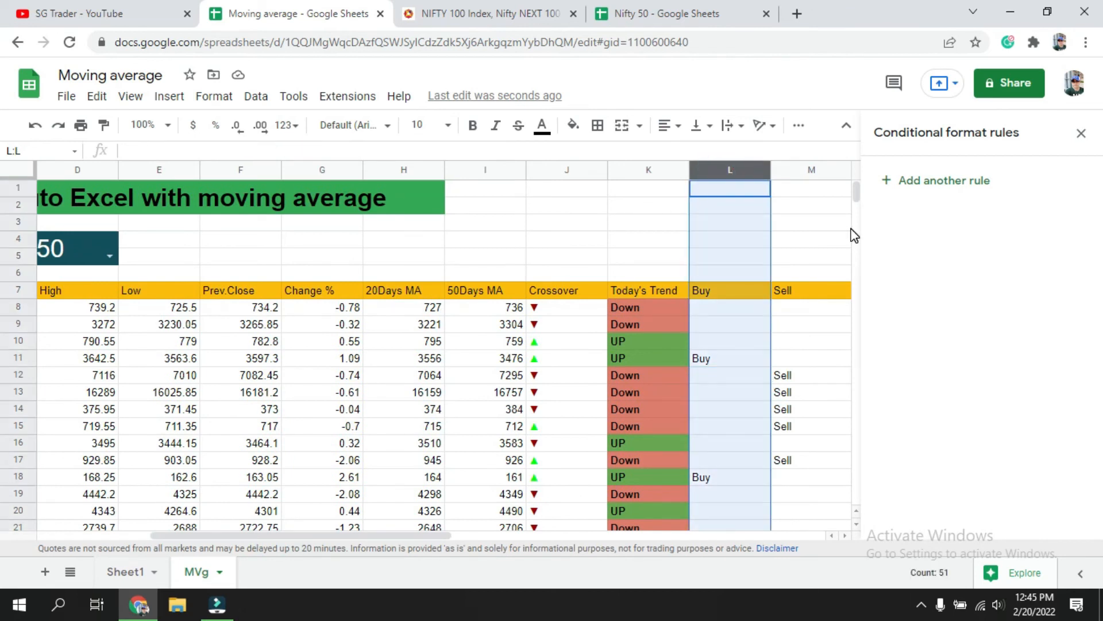
{"action": "left_click", "coordinate": [806, 170], "text": "ctrl"}
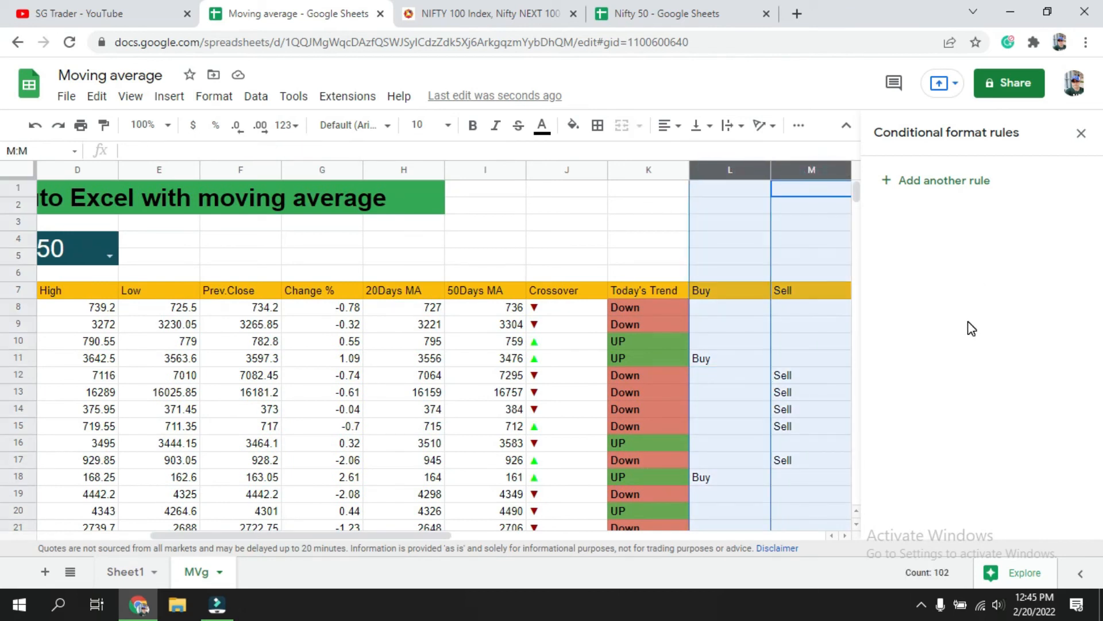
{"action": "left_click", "coordinate": [931, 183]}
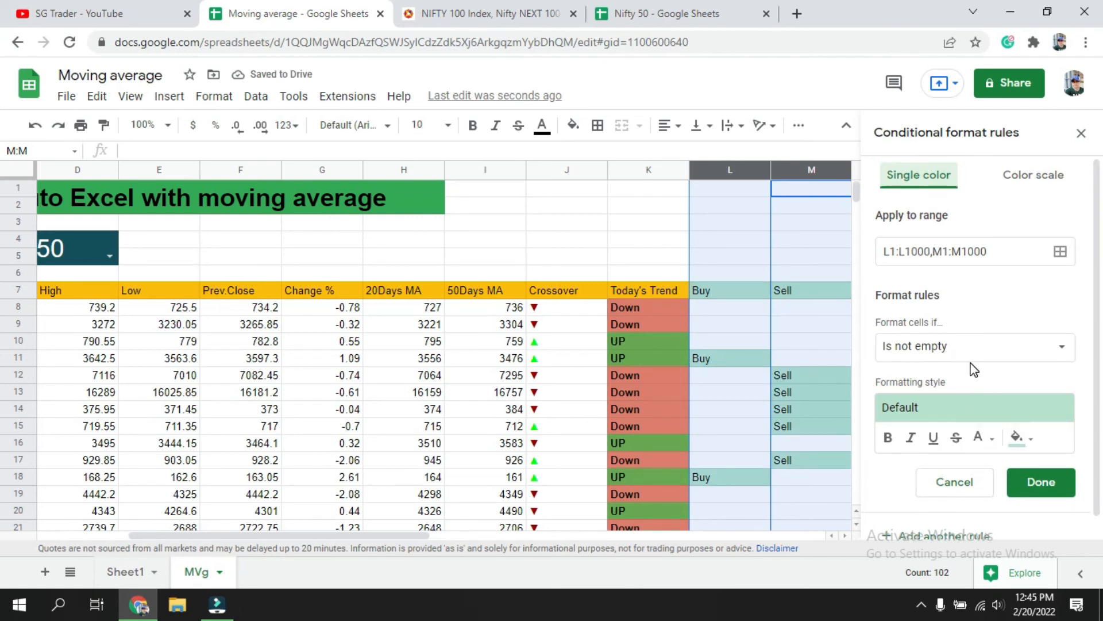
{"action": "left_click", "coordinate": [968, 346]}
{"action": "left_click", "coordinate": [959, 480]}
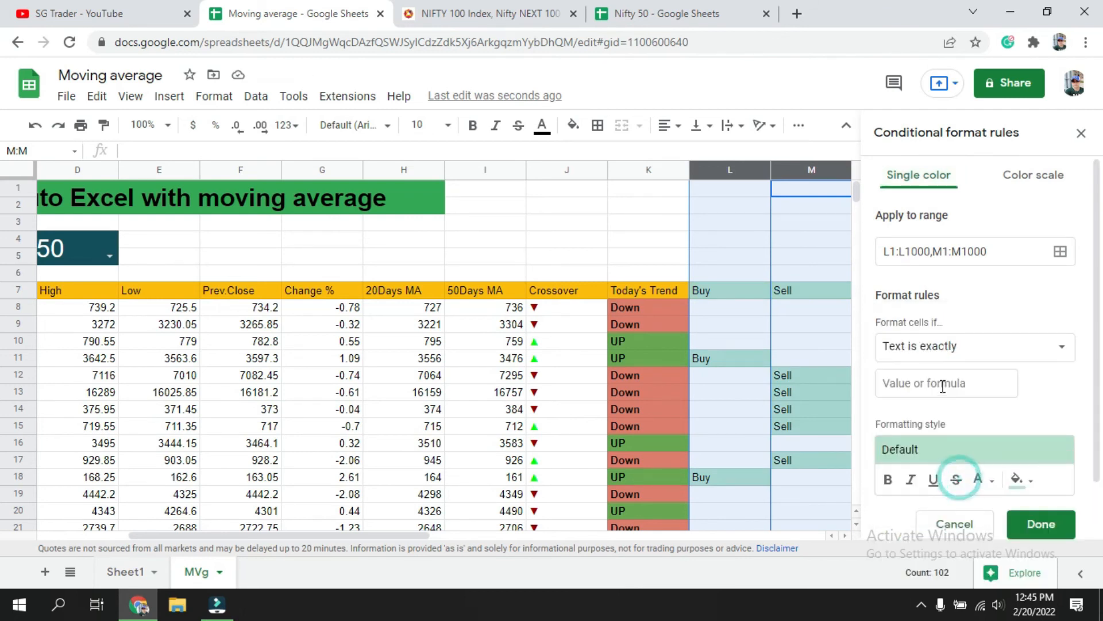
{"action": "left_click", "coordinate": [942, 385]}
{"action": "type", "text": "Buy"}
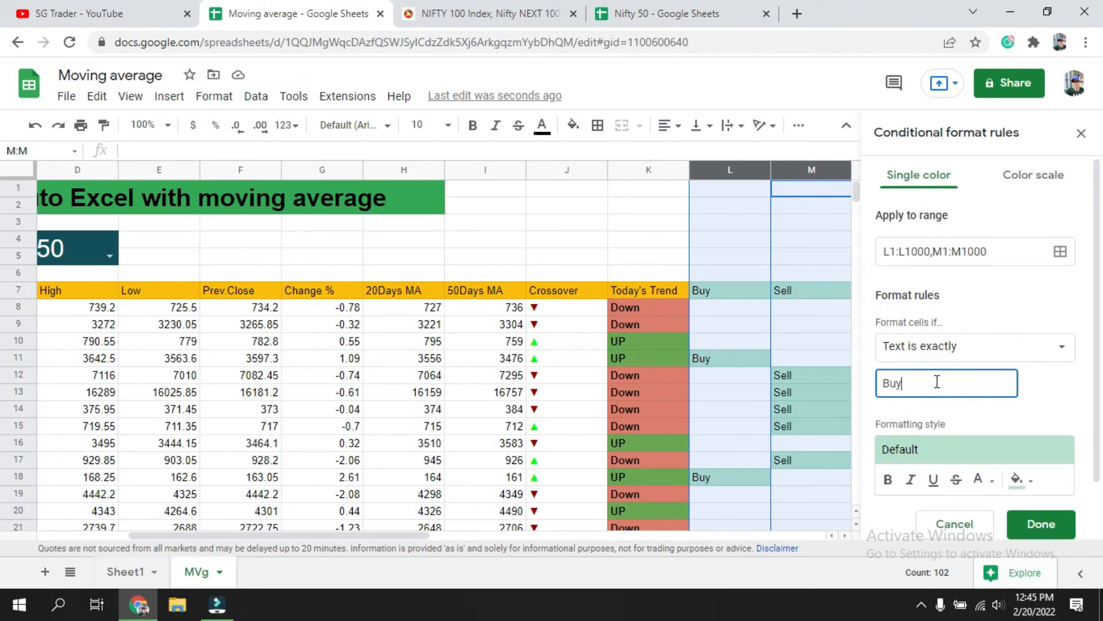
Style the Buy rule with a medium green fill and bold text, and save it
{"action": "left_click", "coordinate": [1017, 480]}
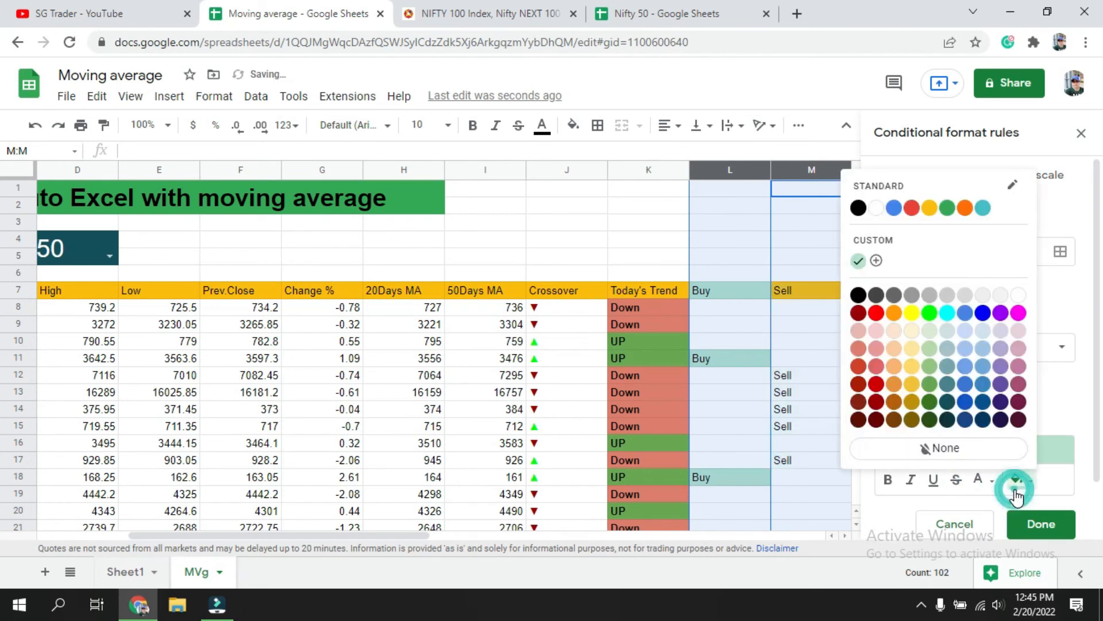
{"action": "left_click", "coordinate": [929, 384]}
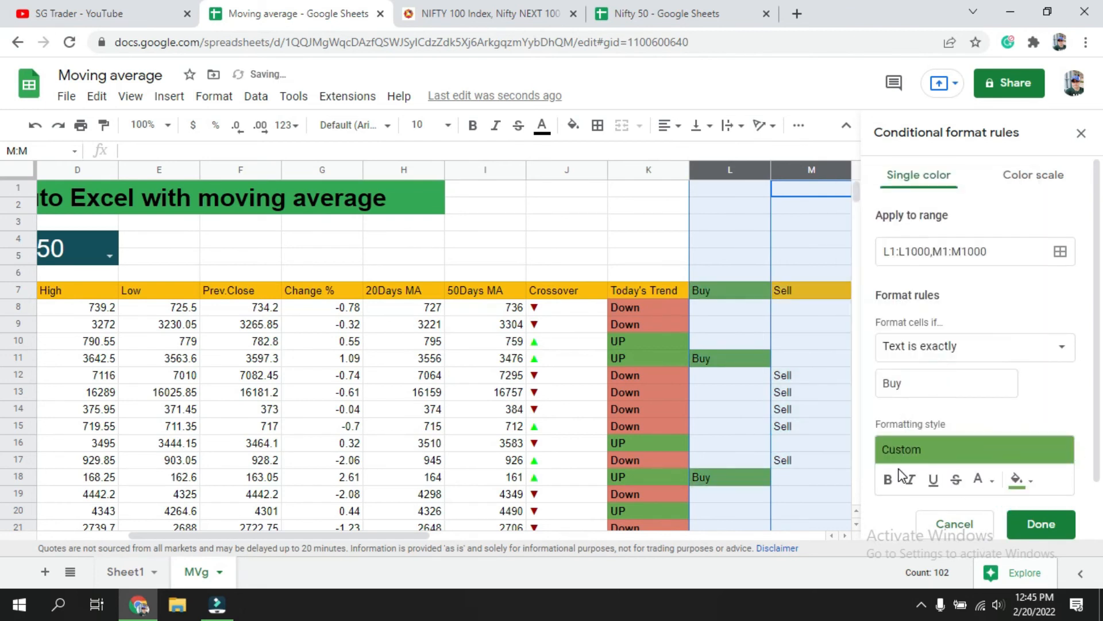
{"action": "left_click", "coordinate": [891, 483]}
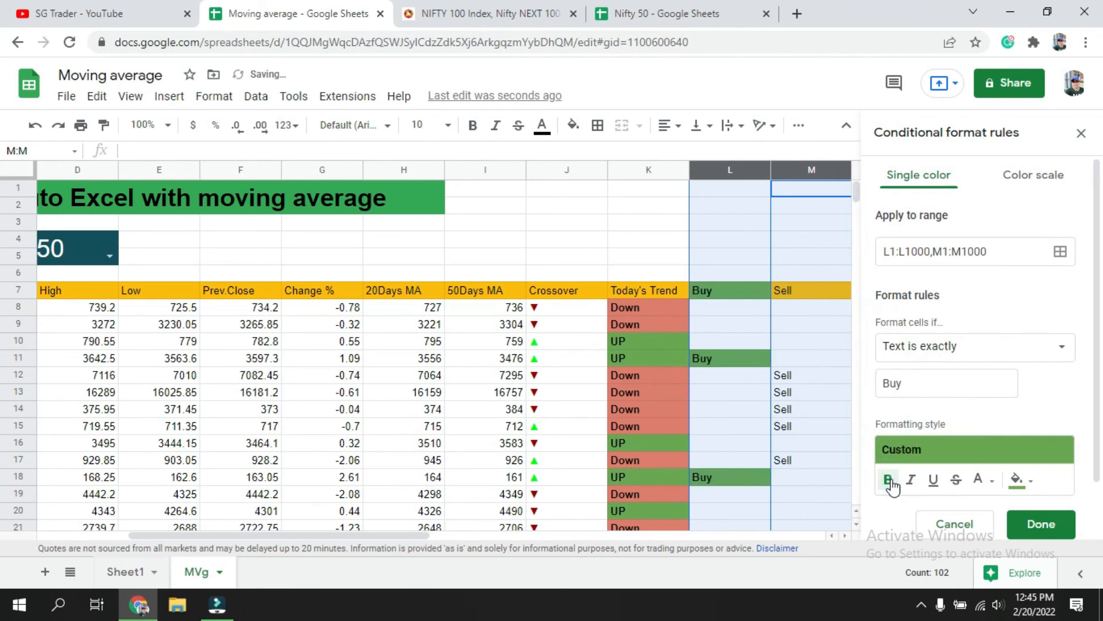
{"action": "left_click", "coordinate": [1046, 525]}
Add a second conditional formatting rule on columns L and M for cells whose text is exactly Sell
{"action": "left_click", "coordinate": [928, 244]}
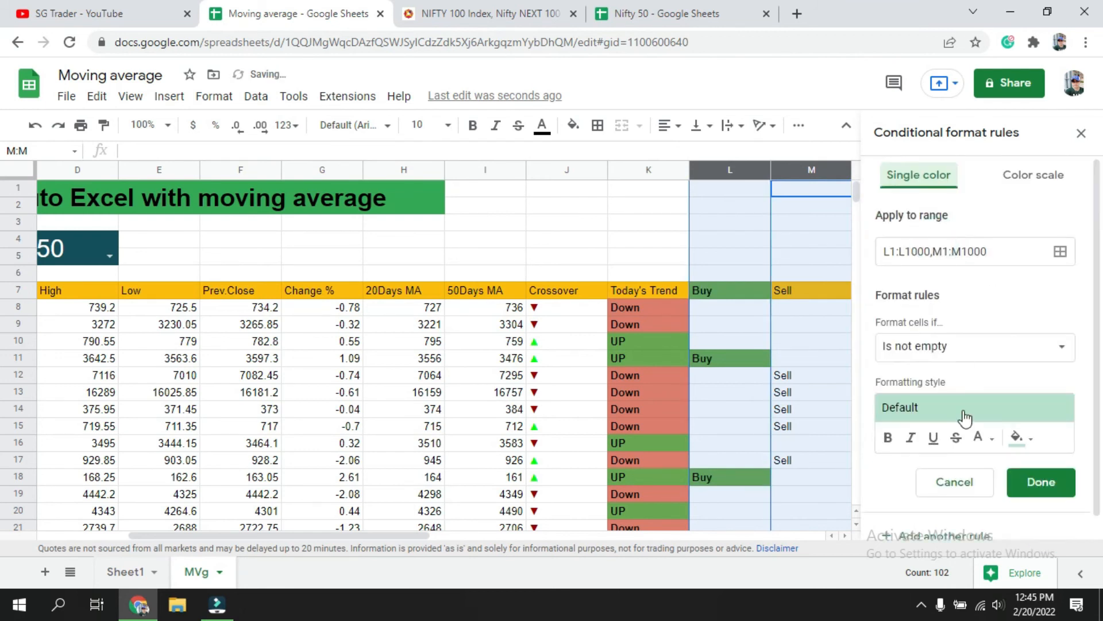
{"action": "left_click", "coordinate": [945, 347]}
{"action": "left_click", "coordinate": [954, 474]}
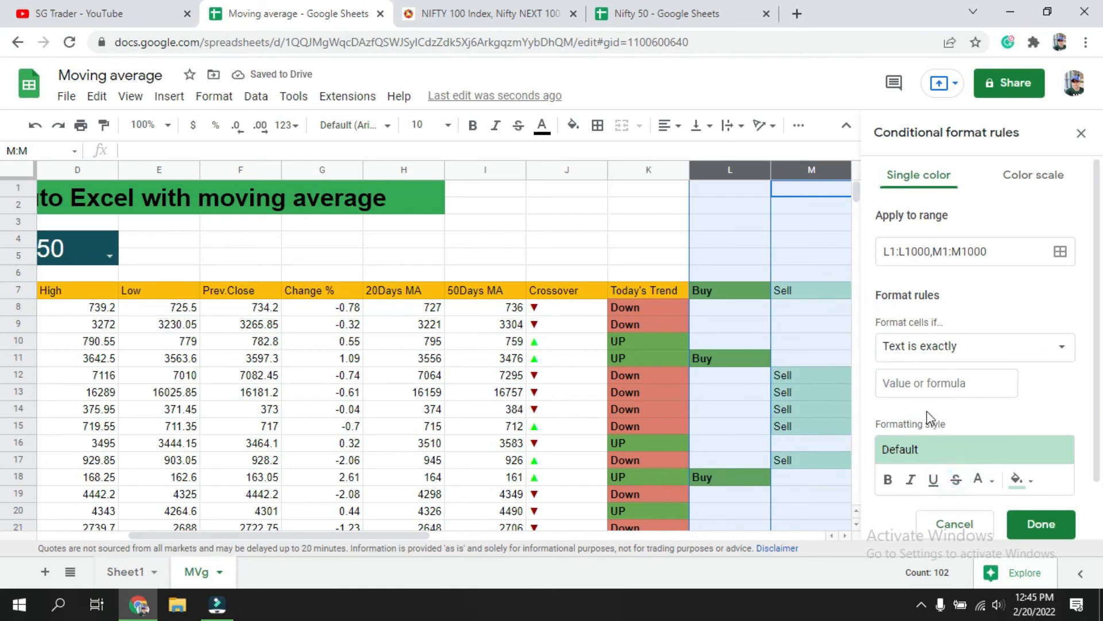
{"action": "left_click", "coordinate": [914, 384]}
{"action": "type", "text": "S"}
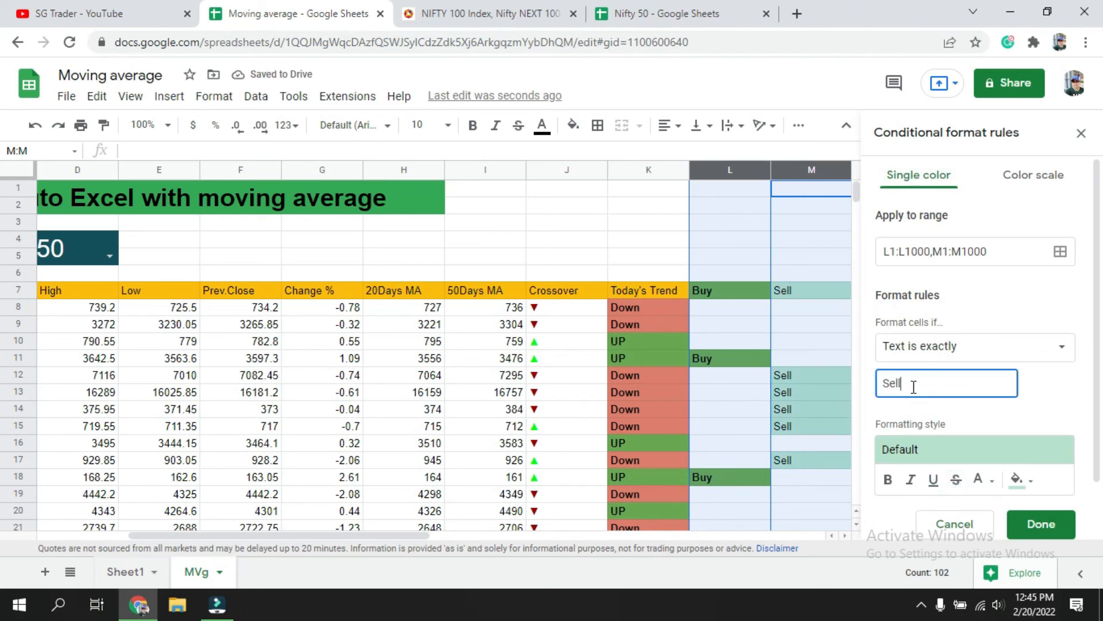
{"action": "type", "text": "ell"}
Style the Sell rule with a light red fill and bold text, save it and close the conditional format rules
{"action": "left_click", "coordinate": [1017, 481]}
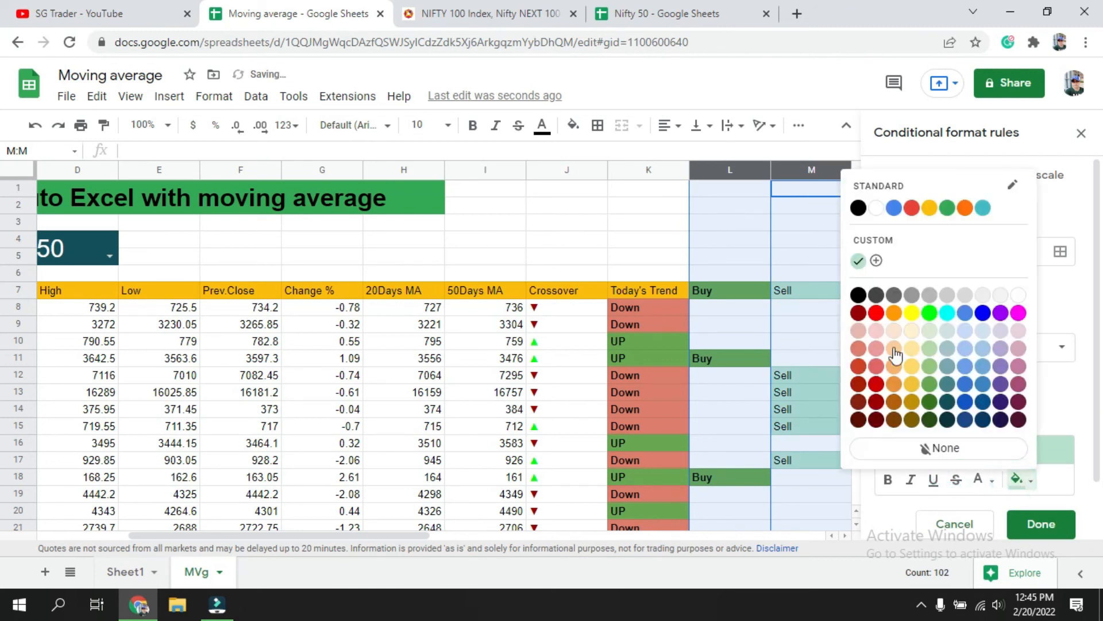
{"action": "left_click", "coordinate": [858, 366]}
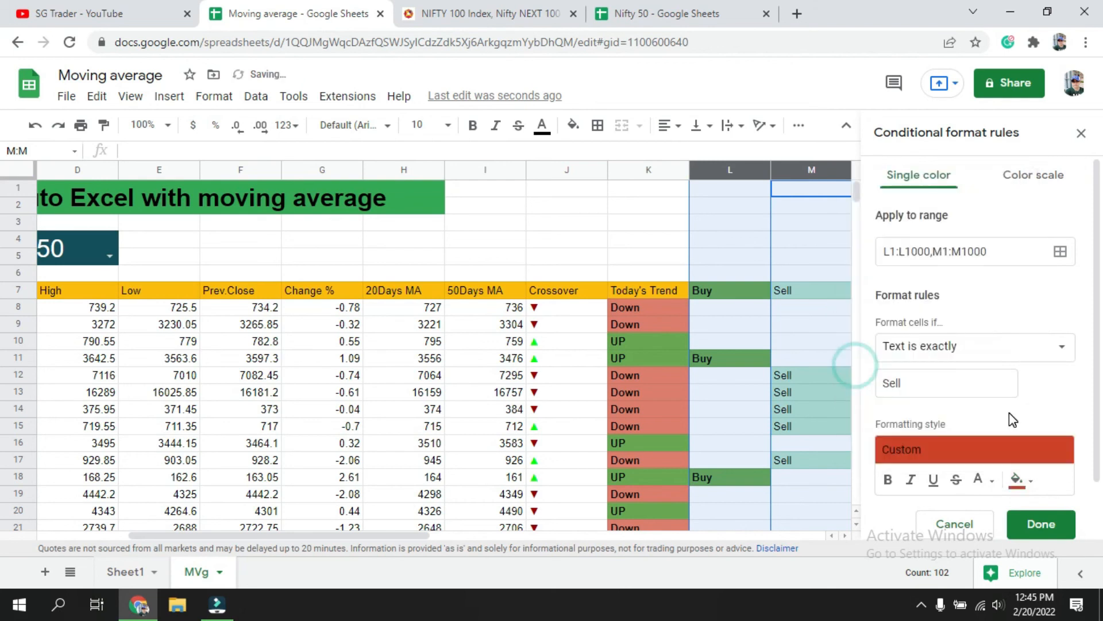
{"action": "left_click", "coordinate": [1018, 480]}
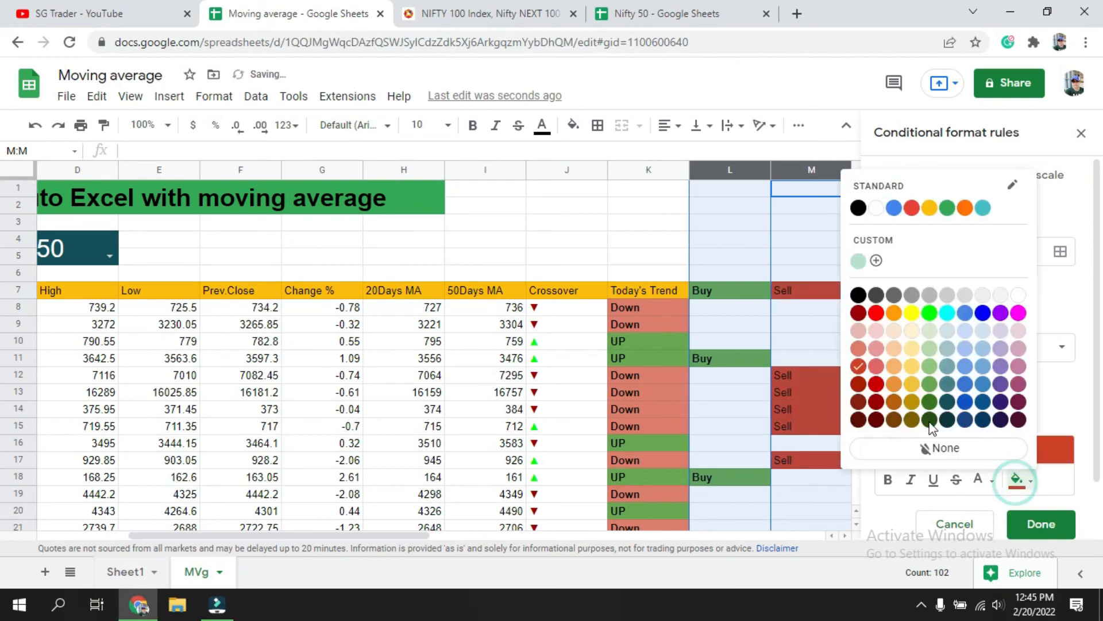
{"action": "left_click", "coordinate": [859, 350]}
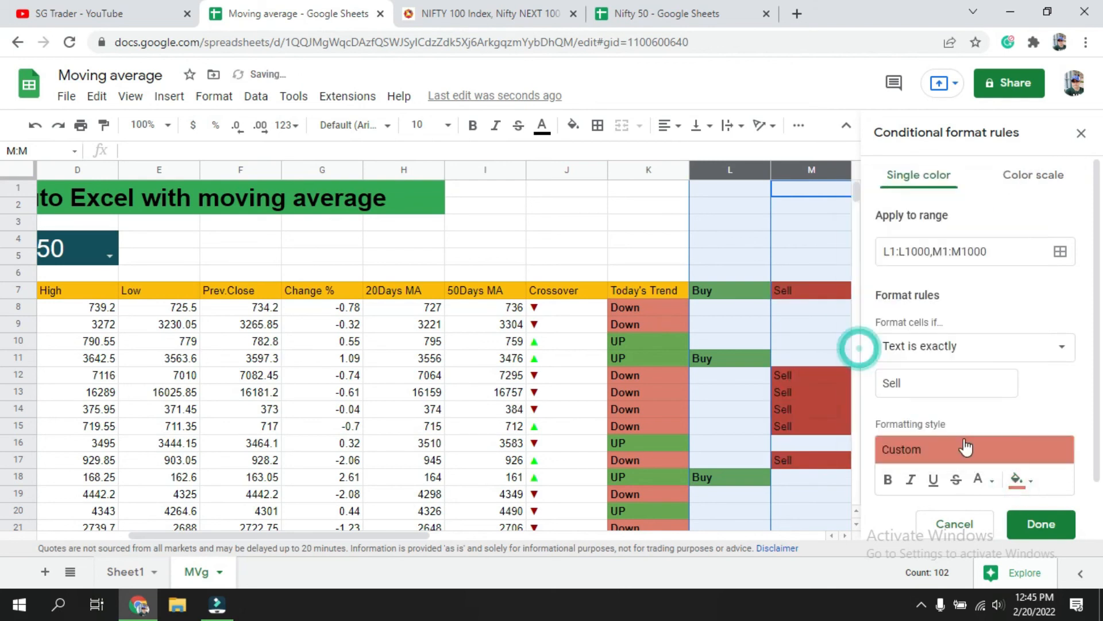
{"action": "left_click", "coordinate": [886, 480]}
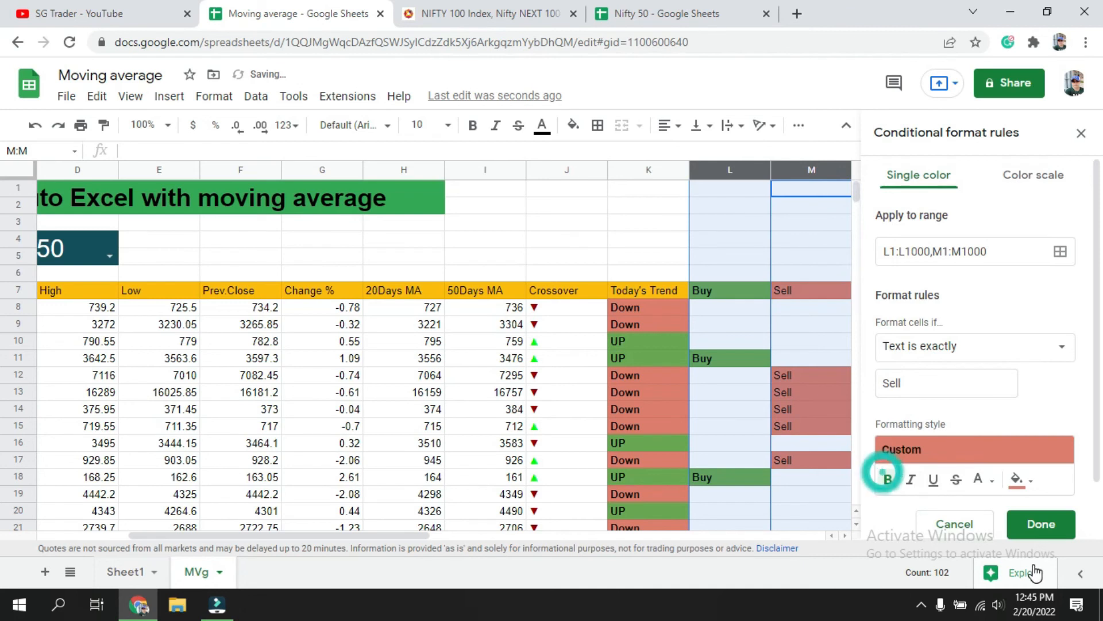
{"action": "left_click", "coordinate": [1043, 525]}
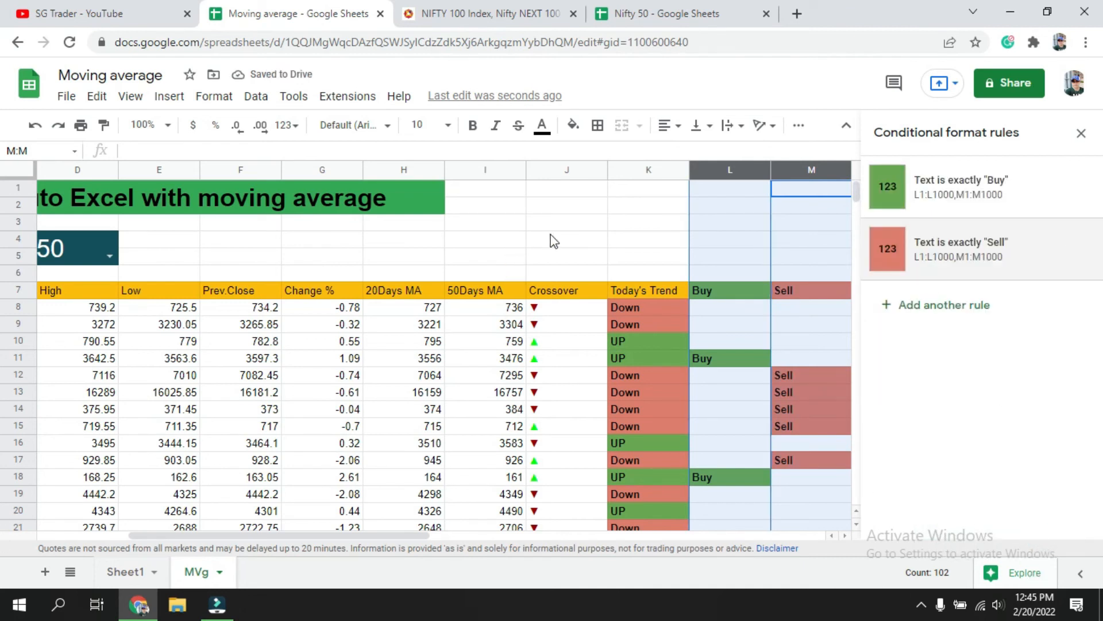
{"action": "left_click", "coordinate": [616, 240]}
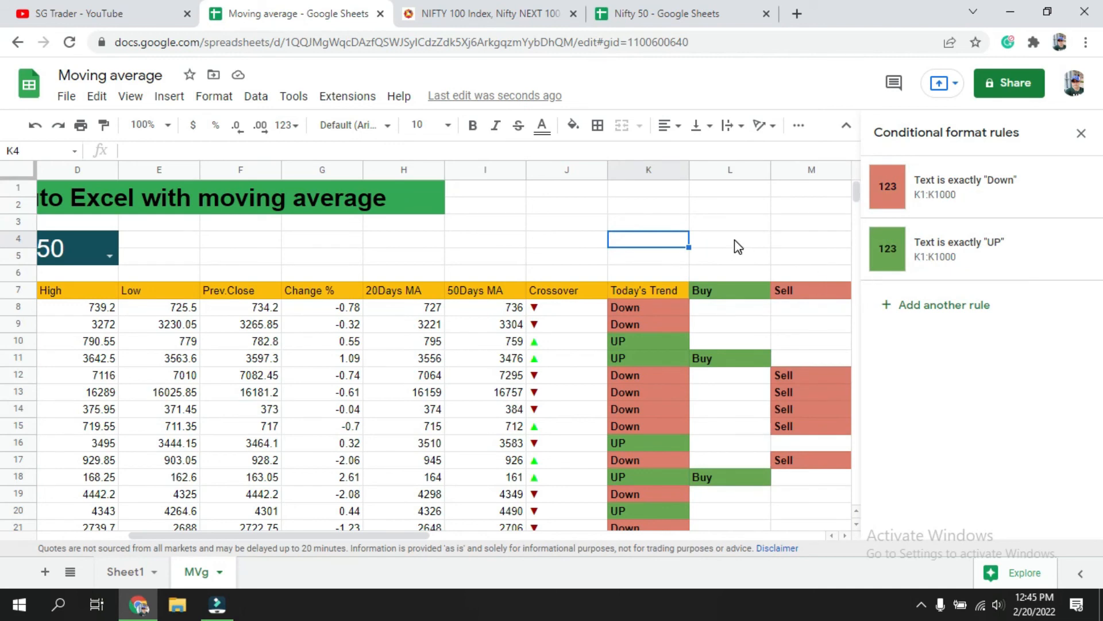
{"action": "left_click", "coordinate": [1081, 133]}
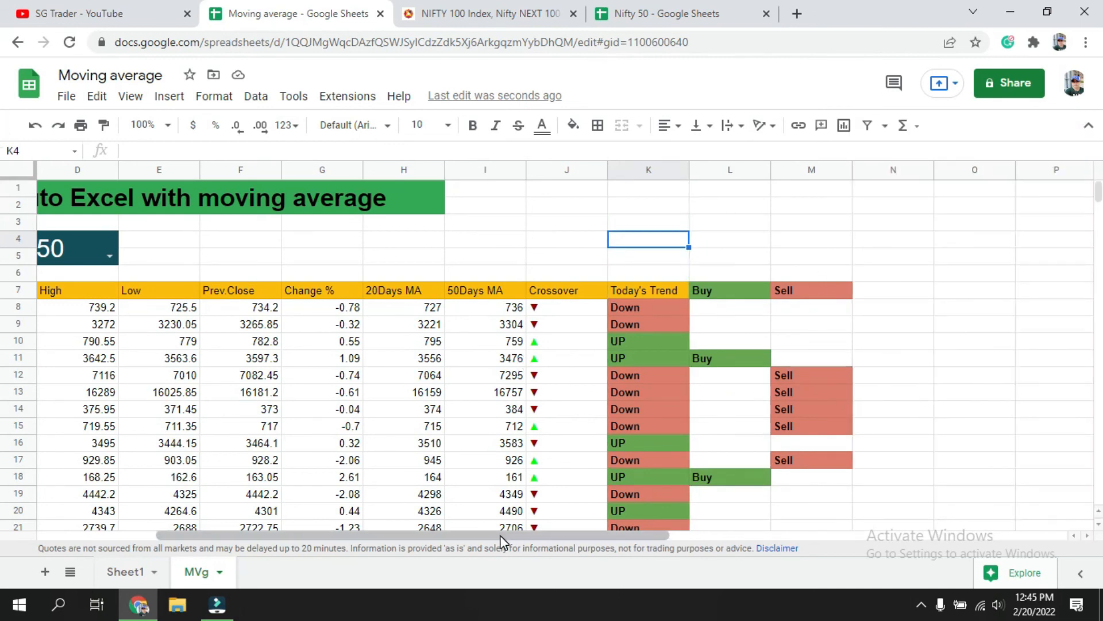
Switch the Indice selection to NIFTY 100 and review the coloured trend and signal columns down the list
{"action": "left_click_drag", "start_coordinate": [500, 541], "coordinate": [389, 542]}
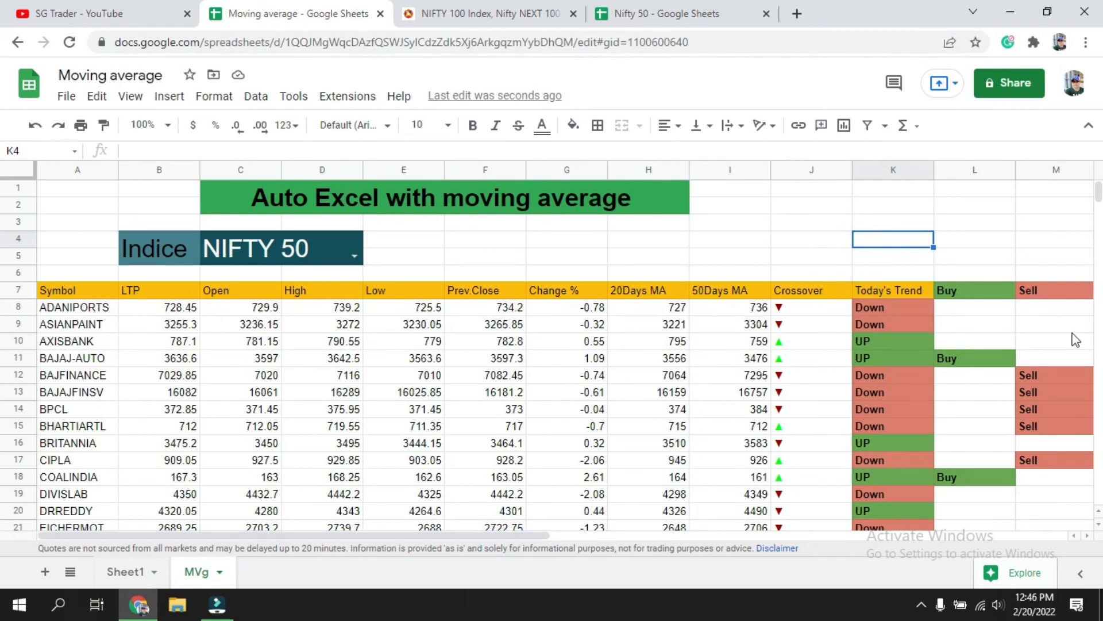
{"action": "left_click", "coordinate": [354, 257]}
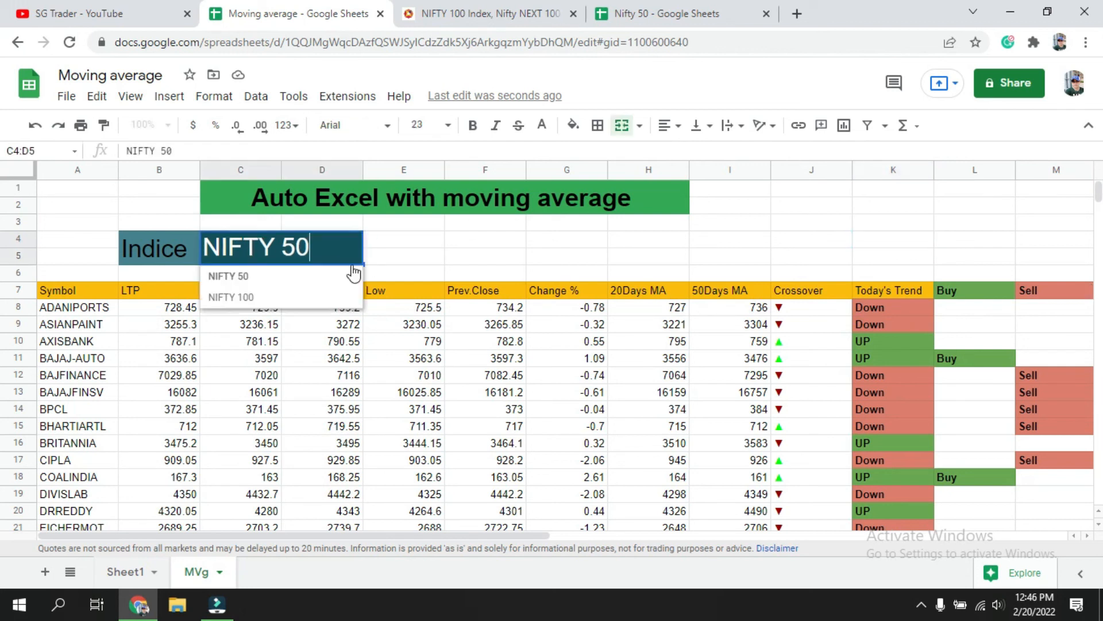
{"action": "left_click", "coordinate": [236, 297]}
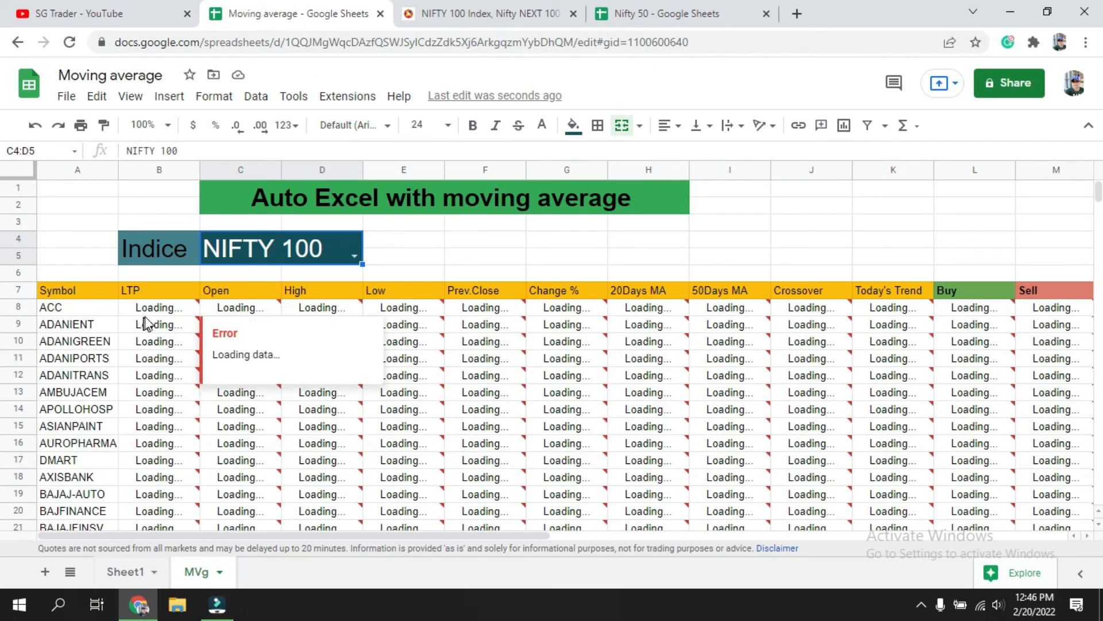
{"action": "scroll", "coordinate": [547, 357], "scroll_direction": "down", "scroll_amount": 5}
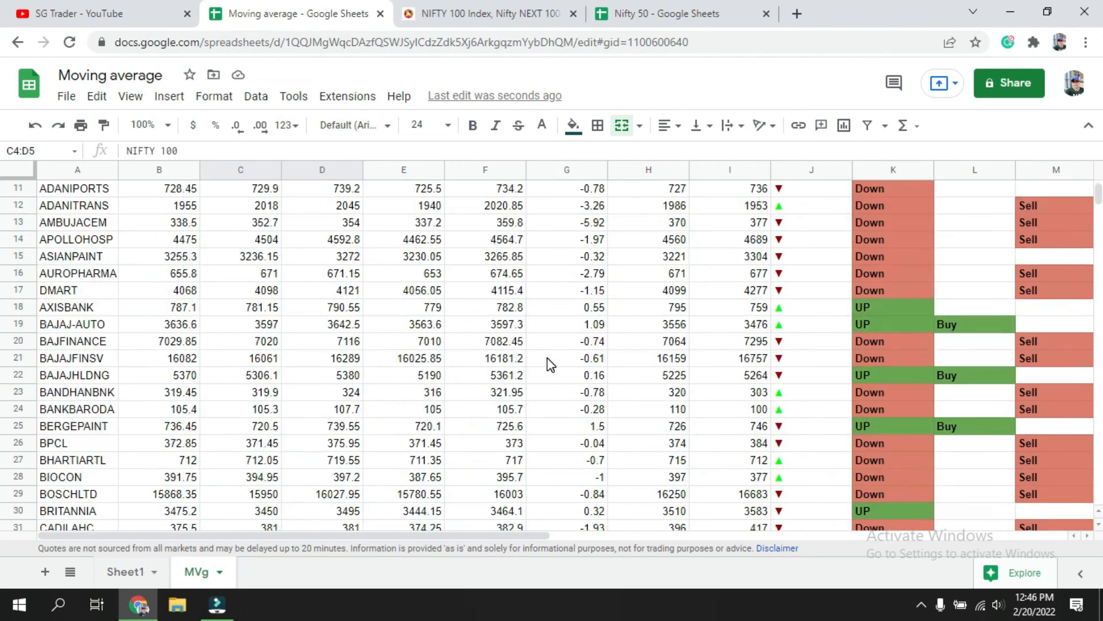
{"action": "scroll", "coordinate": [550, 364], "scroll_direction": "down", "scroll_amount": 2}
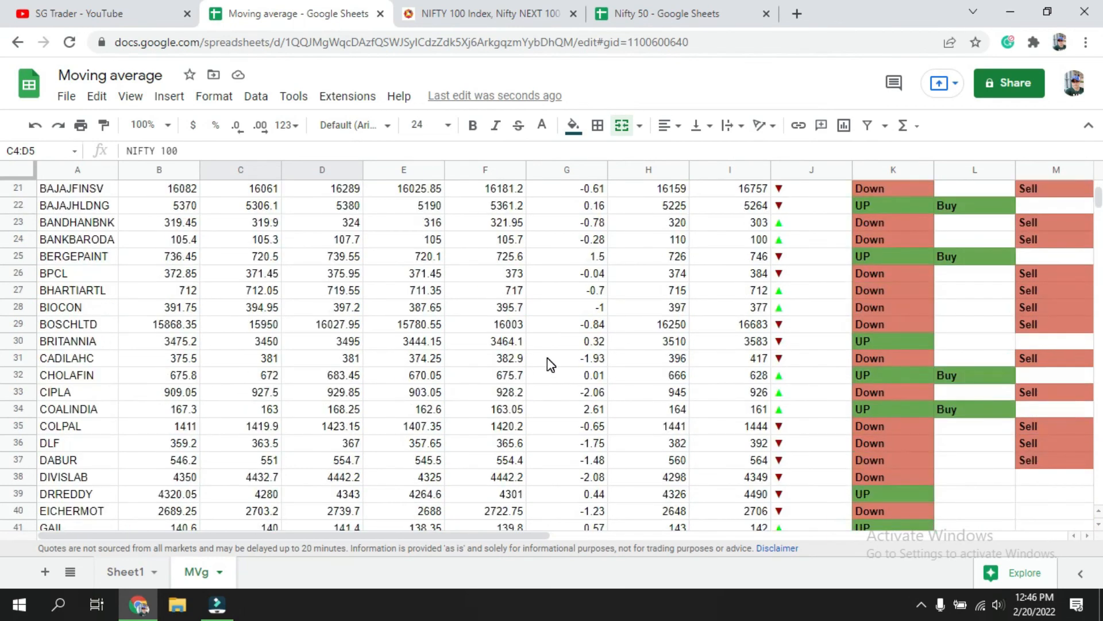
{"action": "scroll", "coordinate": [548, 358], "scroll_direction": "down", "scroll_amount": 2}
{"action": "scroll", "coordinate": [548, 361], "scroll_direction": "up", "scroll_amount": 7}
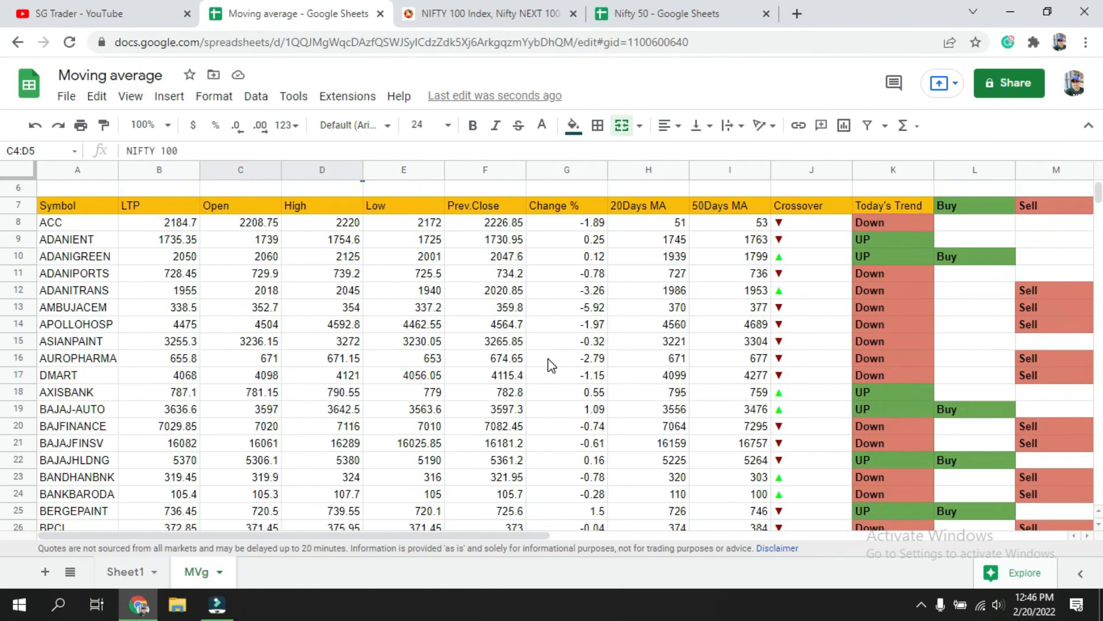
{"action": "scroll", "coordinate": [550, 364], "scroll_direction": "up", "scroll_amount": 2}
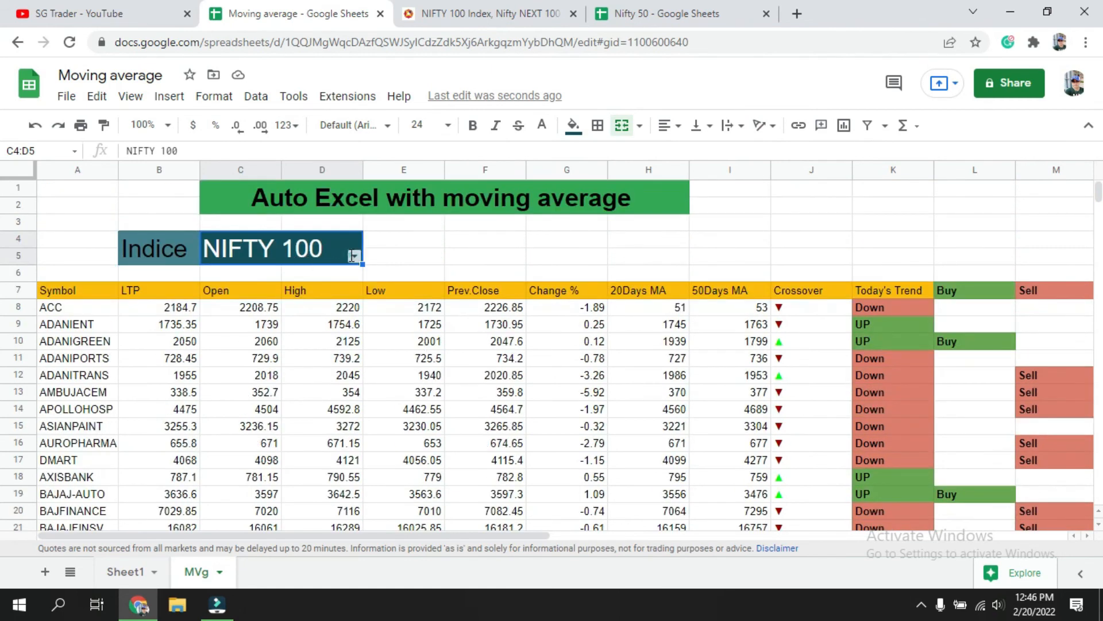
Set the Indice selection back to NIFTY 50 and look over the reloaded table
{"action": "left_click", "coordinate": [353, 256]}
{"action": "left_click", "coordinate": [258, 282]}
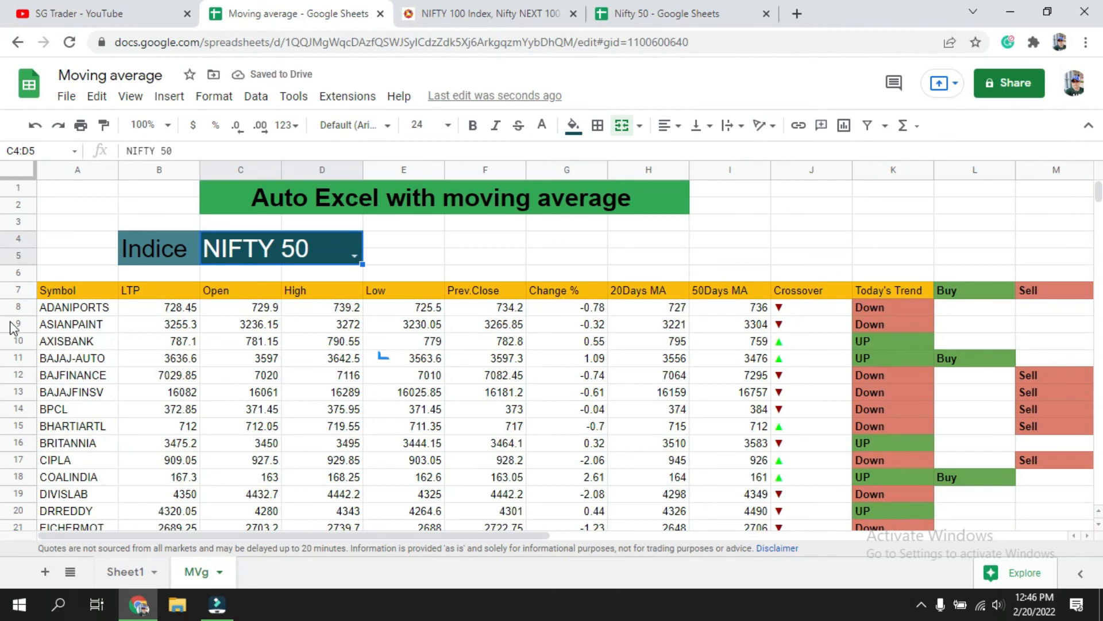
{"action": "left_click", "coordinate": [739, 243]}
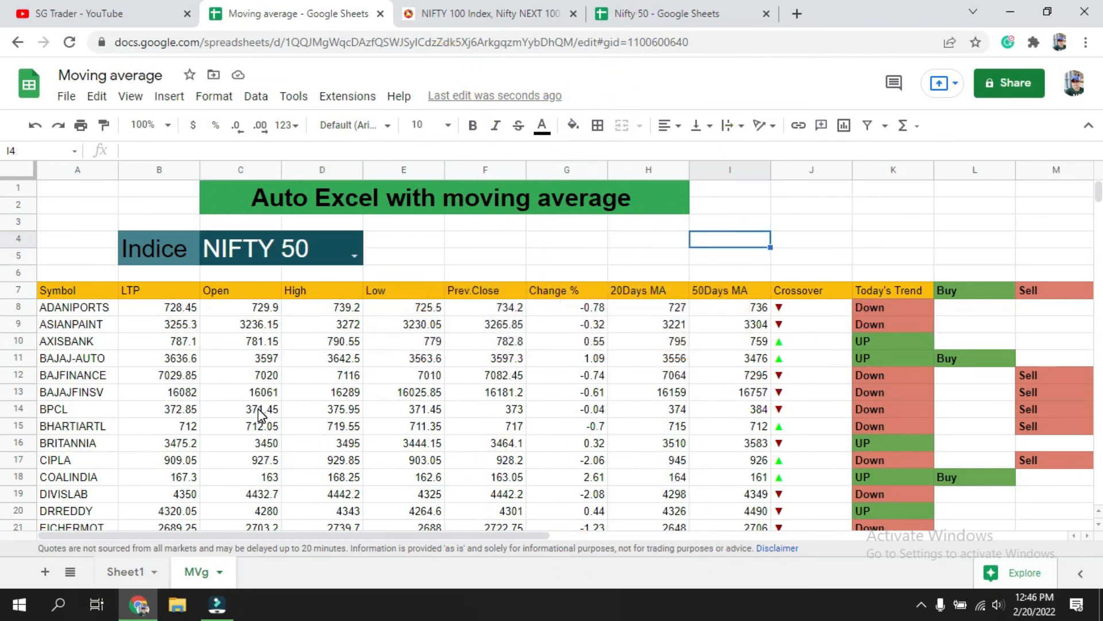
{"action": "scroll", "coordinate": [260, 413], "scroll_direction": "down", "scroll_amount": 4}
{"action": "scroll", "coordinate": [259, 413], "scroll_direction": "up", "scroll_amount": 4}
{"action": "left_click", "coordinate": [822, 238]}
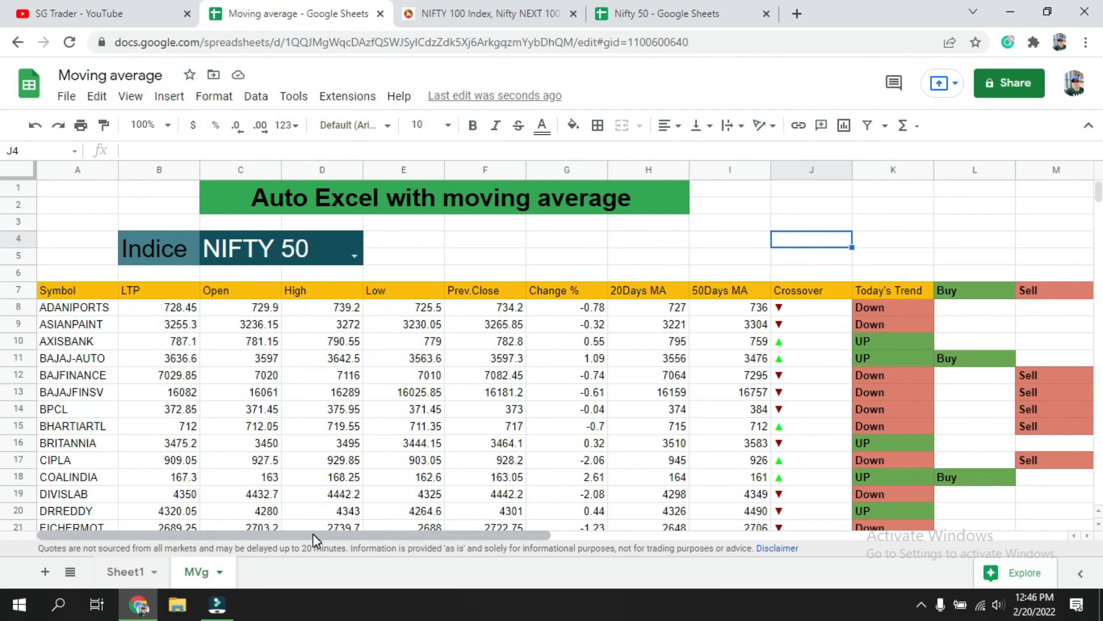
{"action": "left_click_drag", "start_coordinate": [313, 534], "coordinate": [284, 540]}
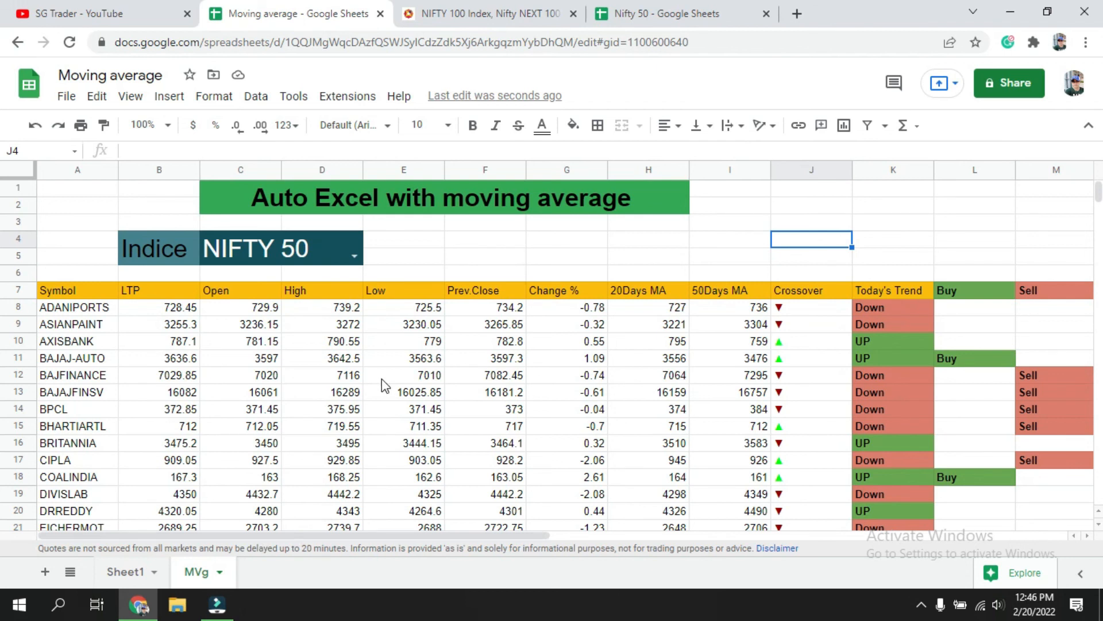